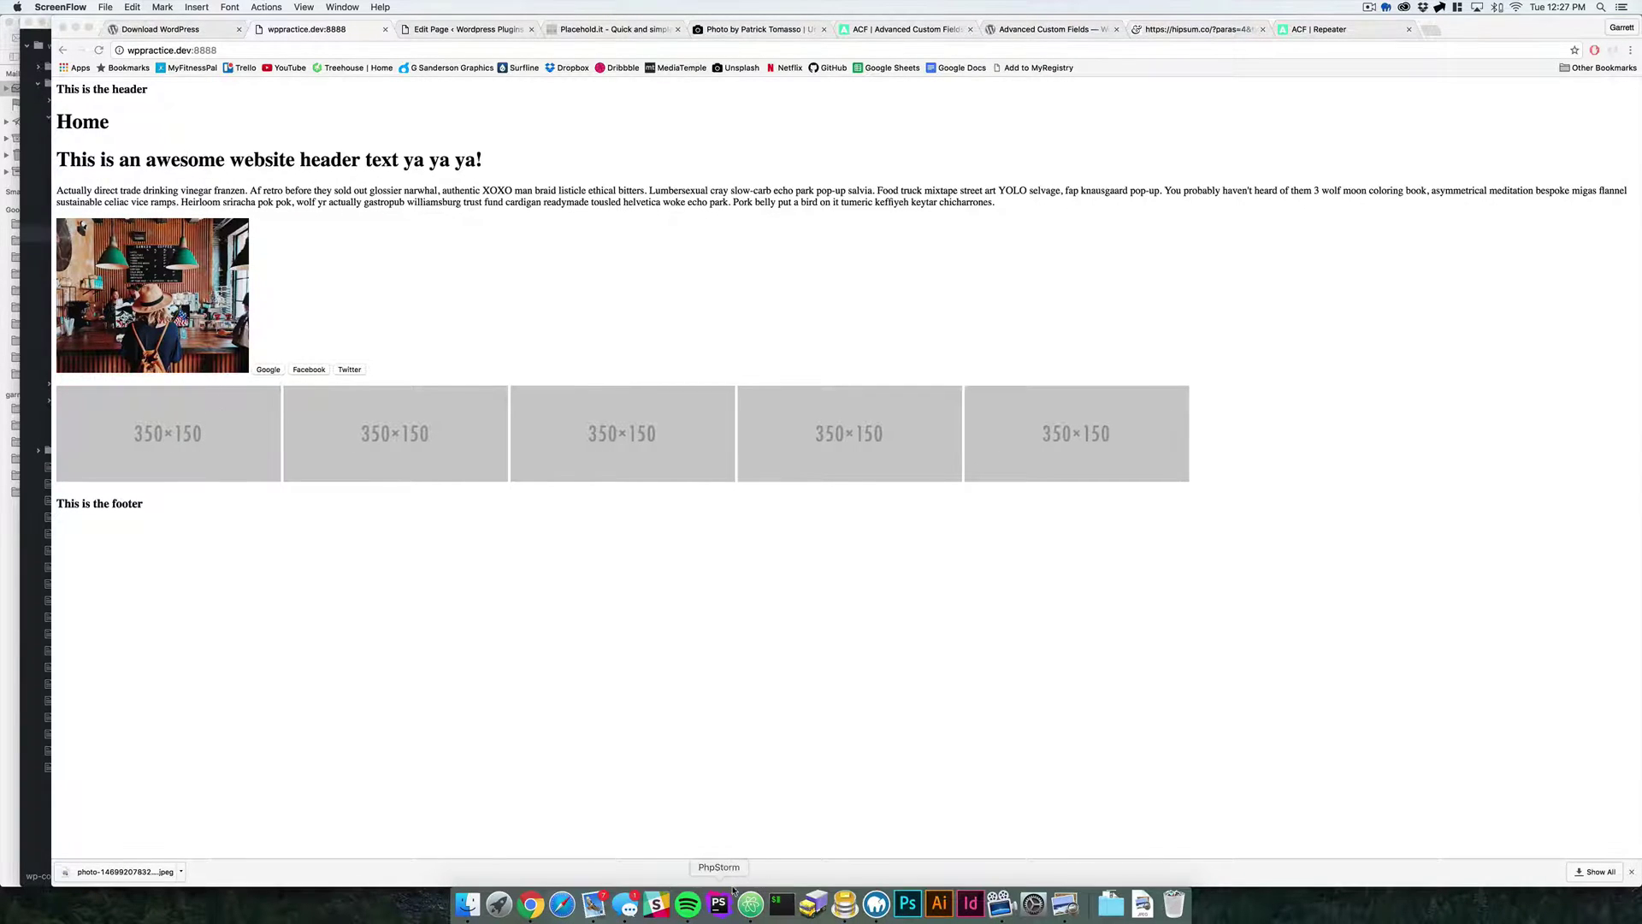
Bring Chrome forward to view the wppractice.dev:8888 home page with its five placeholder images
key(super+Tab)
key(super+Tab)
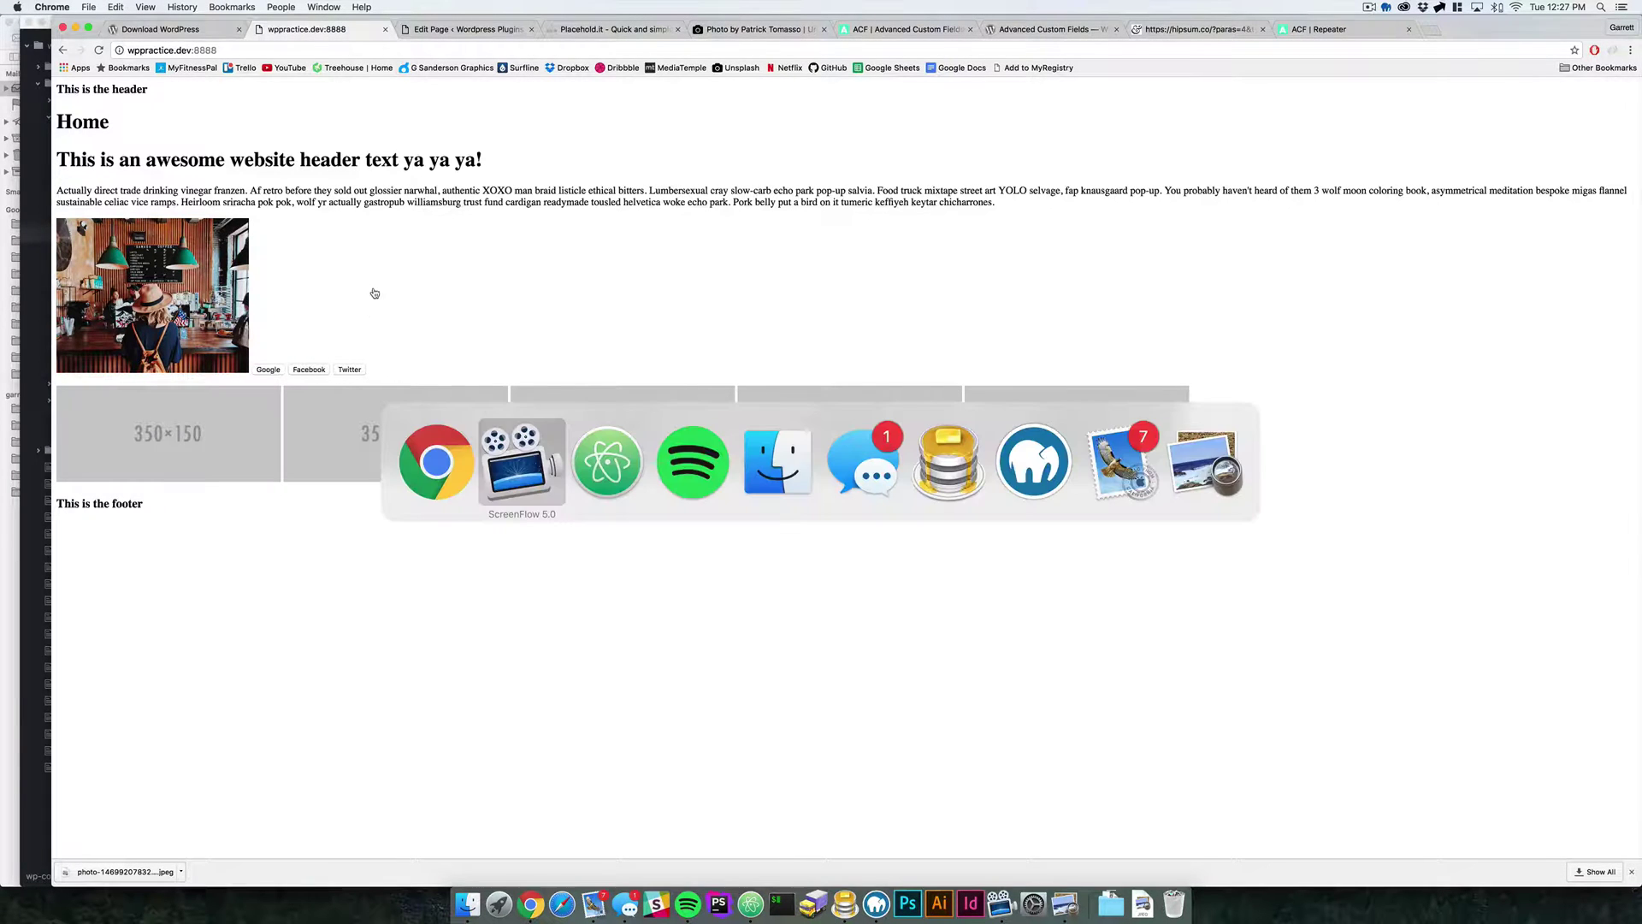
key(super+shift+Tab)
Go to the Home page editor, stay on the leave prompt, and open Custom Fields > Field Groups
click(466, 30)
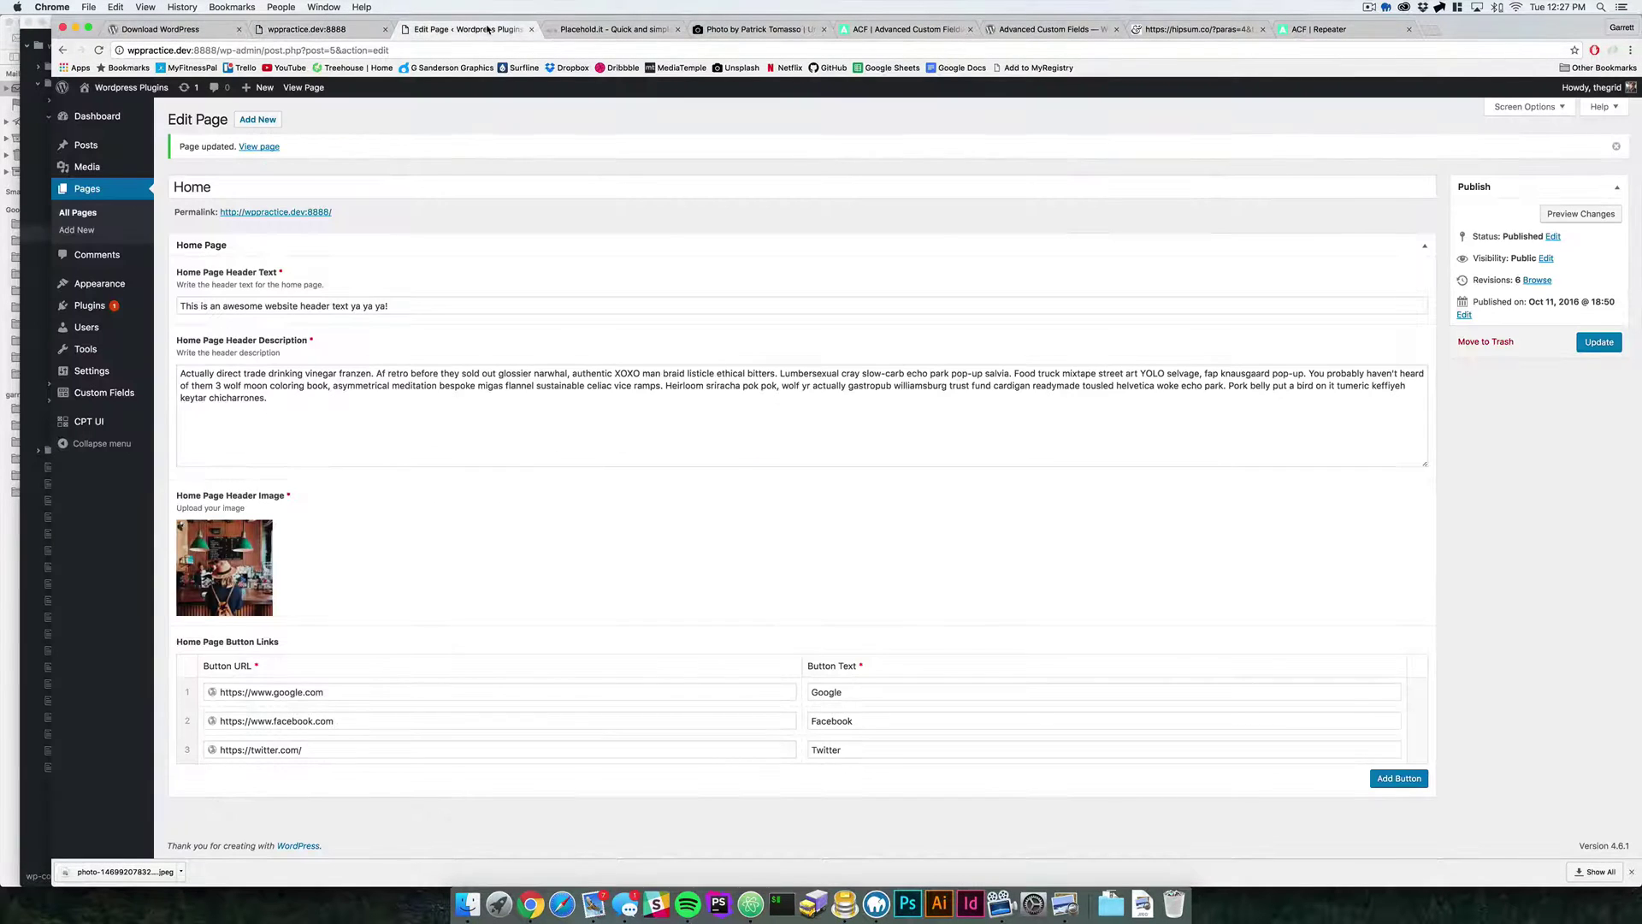
click(181, 395)
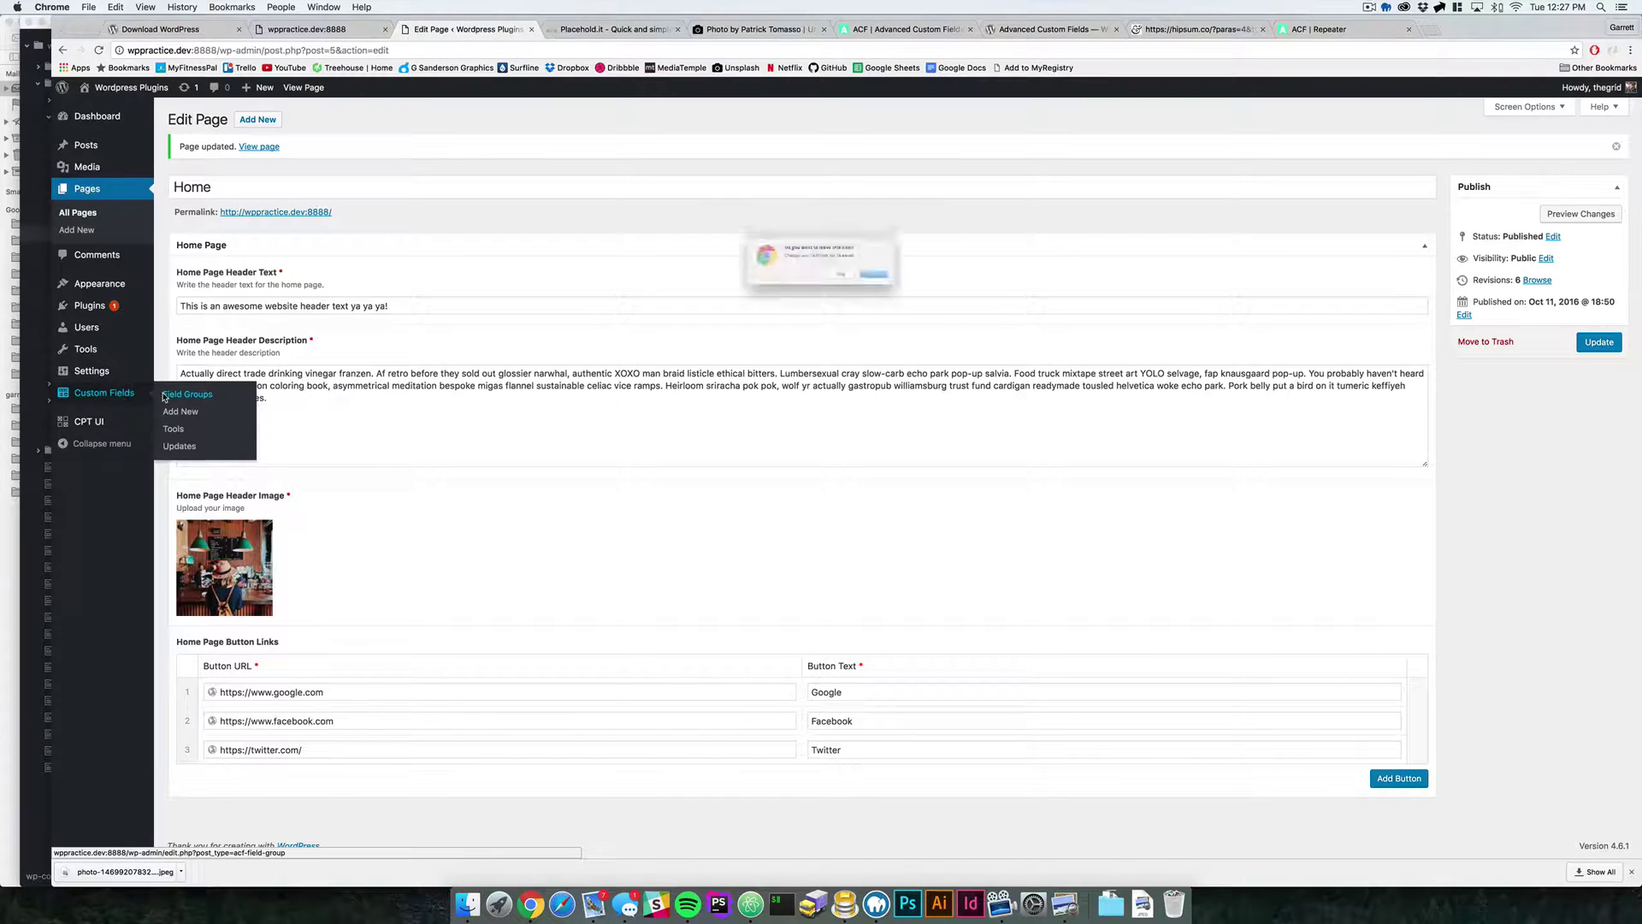
click(857, 288)
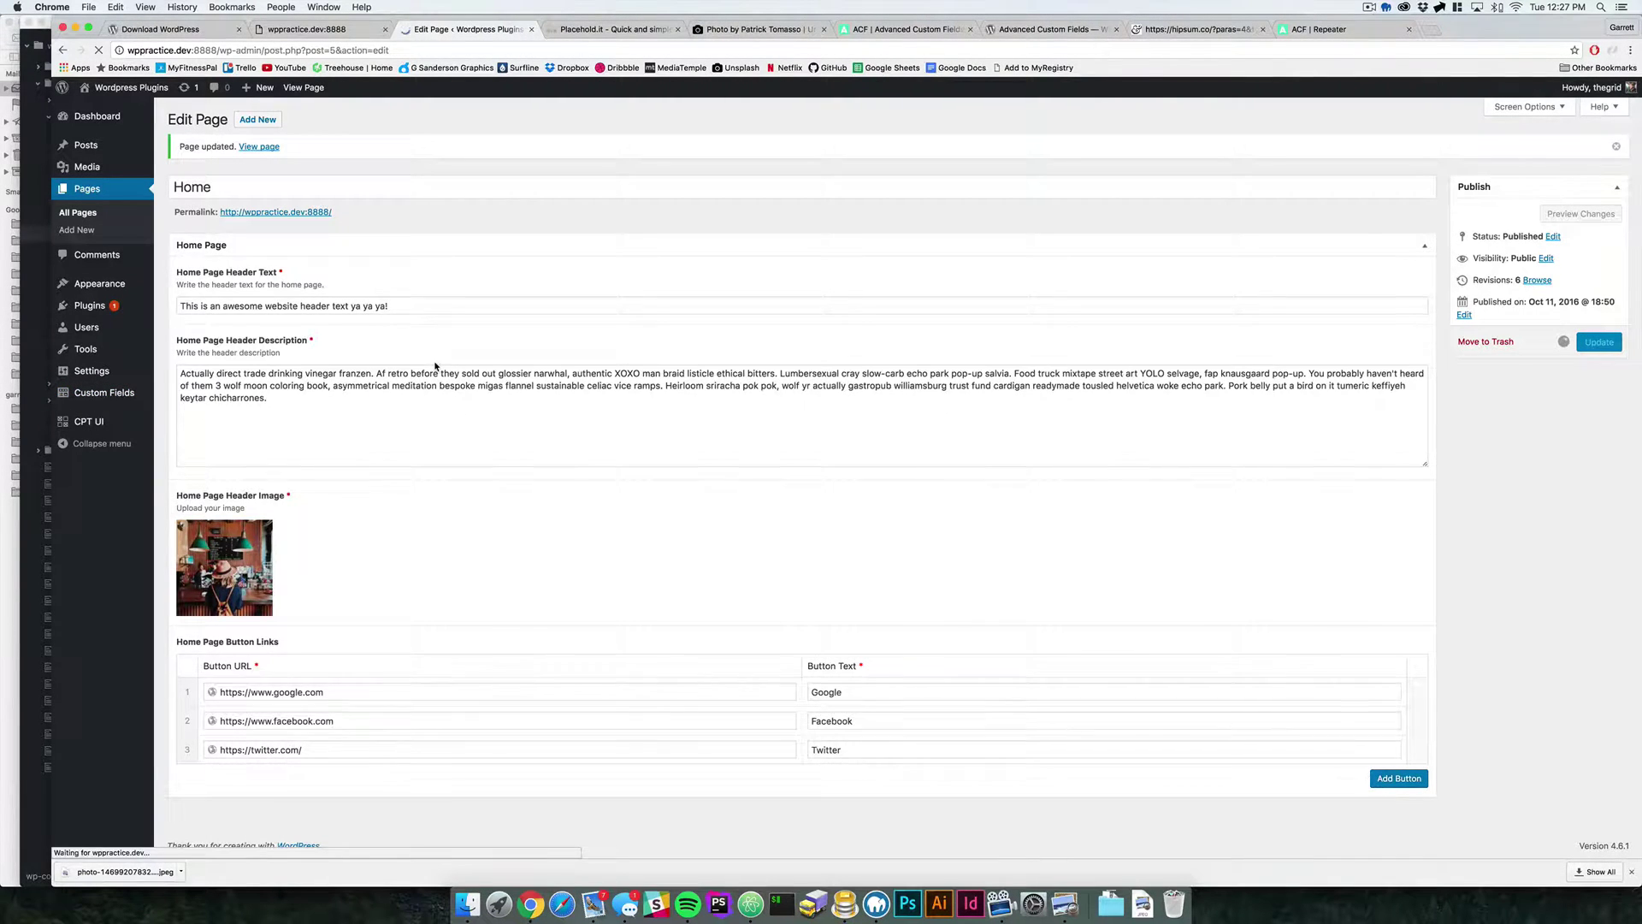
mouse_move(124, 392)
click(189, 396)
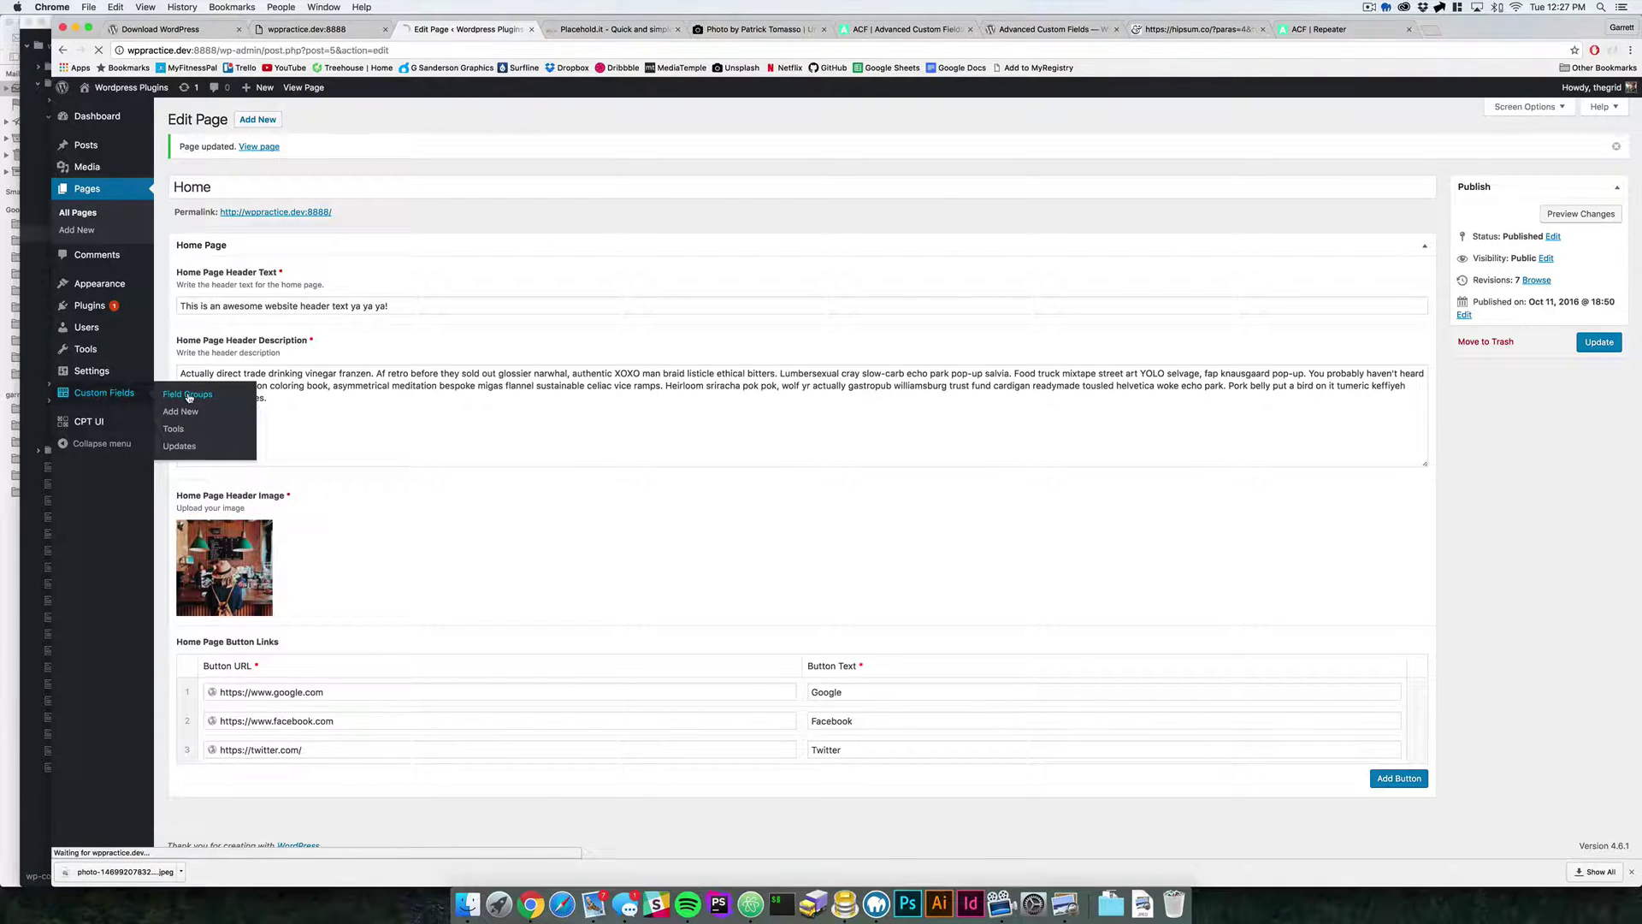
In the Home Page group, add 'Home Page Gallery' as a required Gallery field and update the group
click(229, 192)
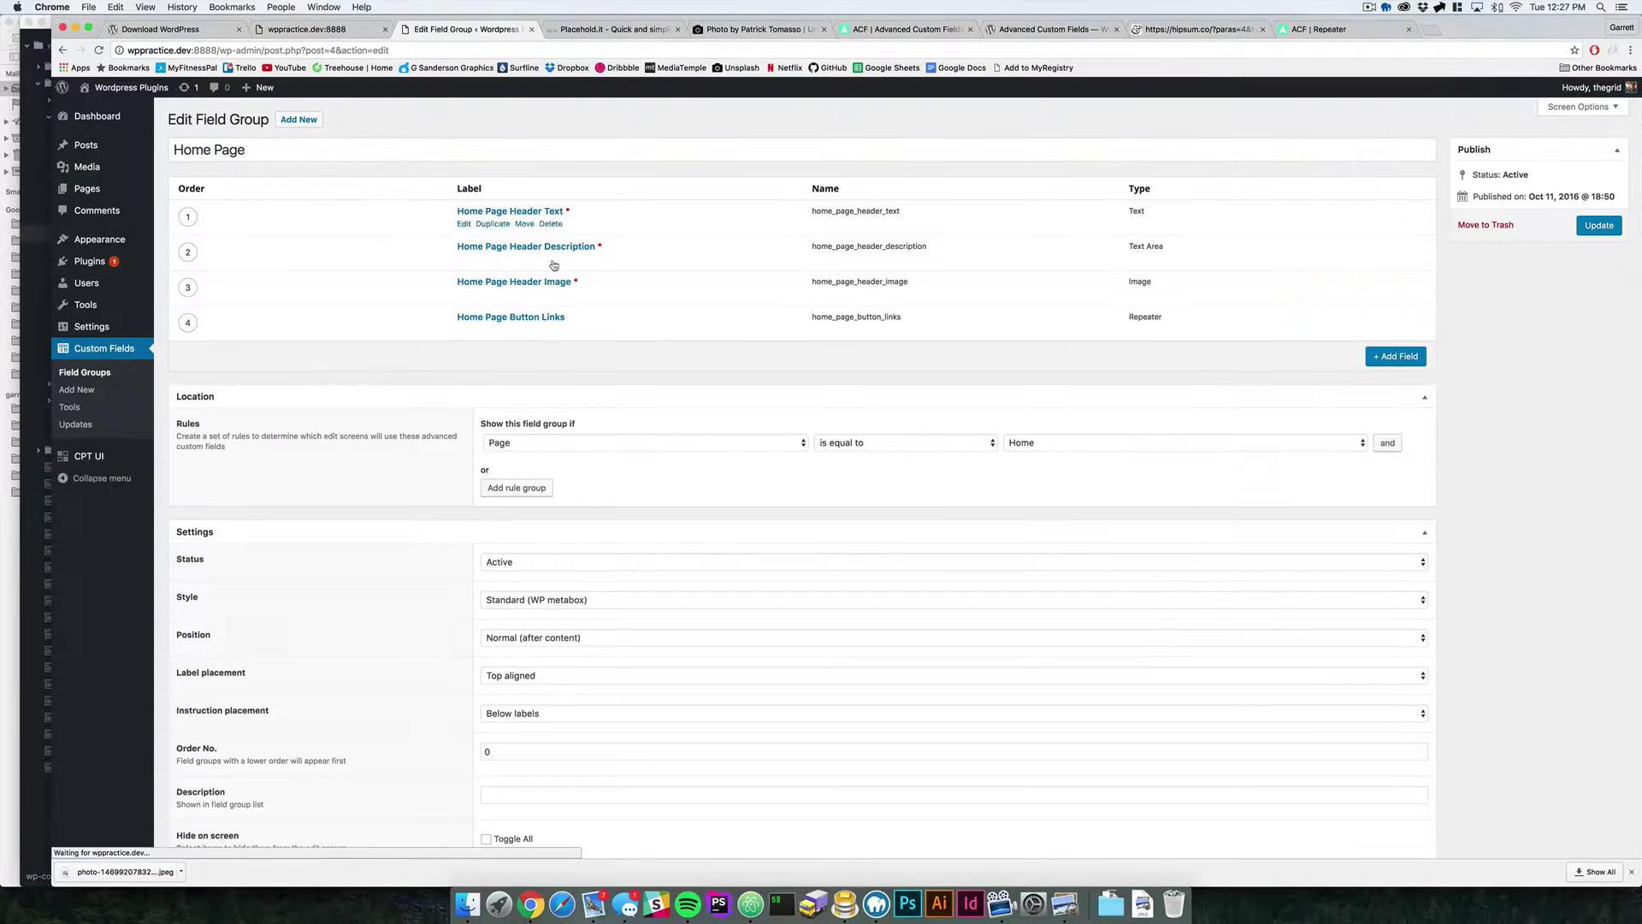
click(1390, 359)
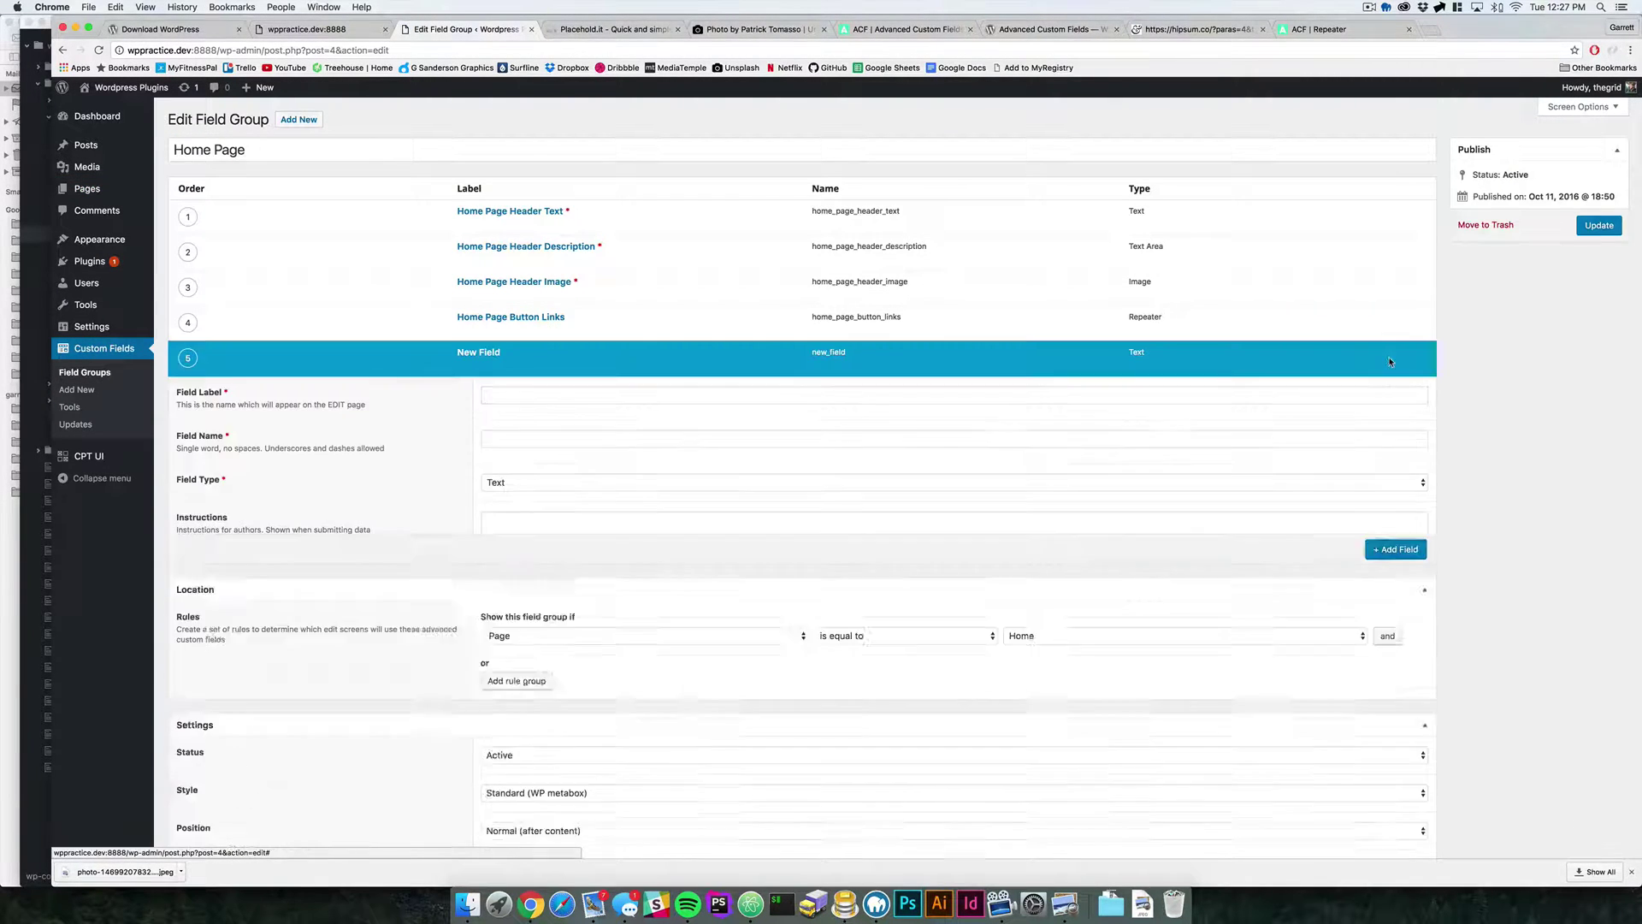
text(Home Page Gallery)
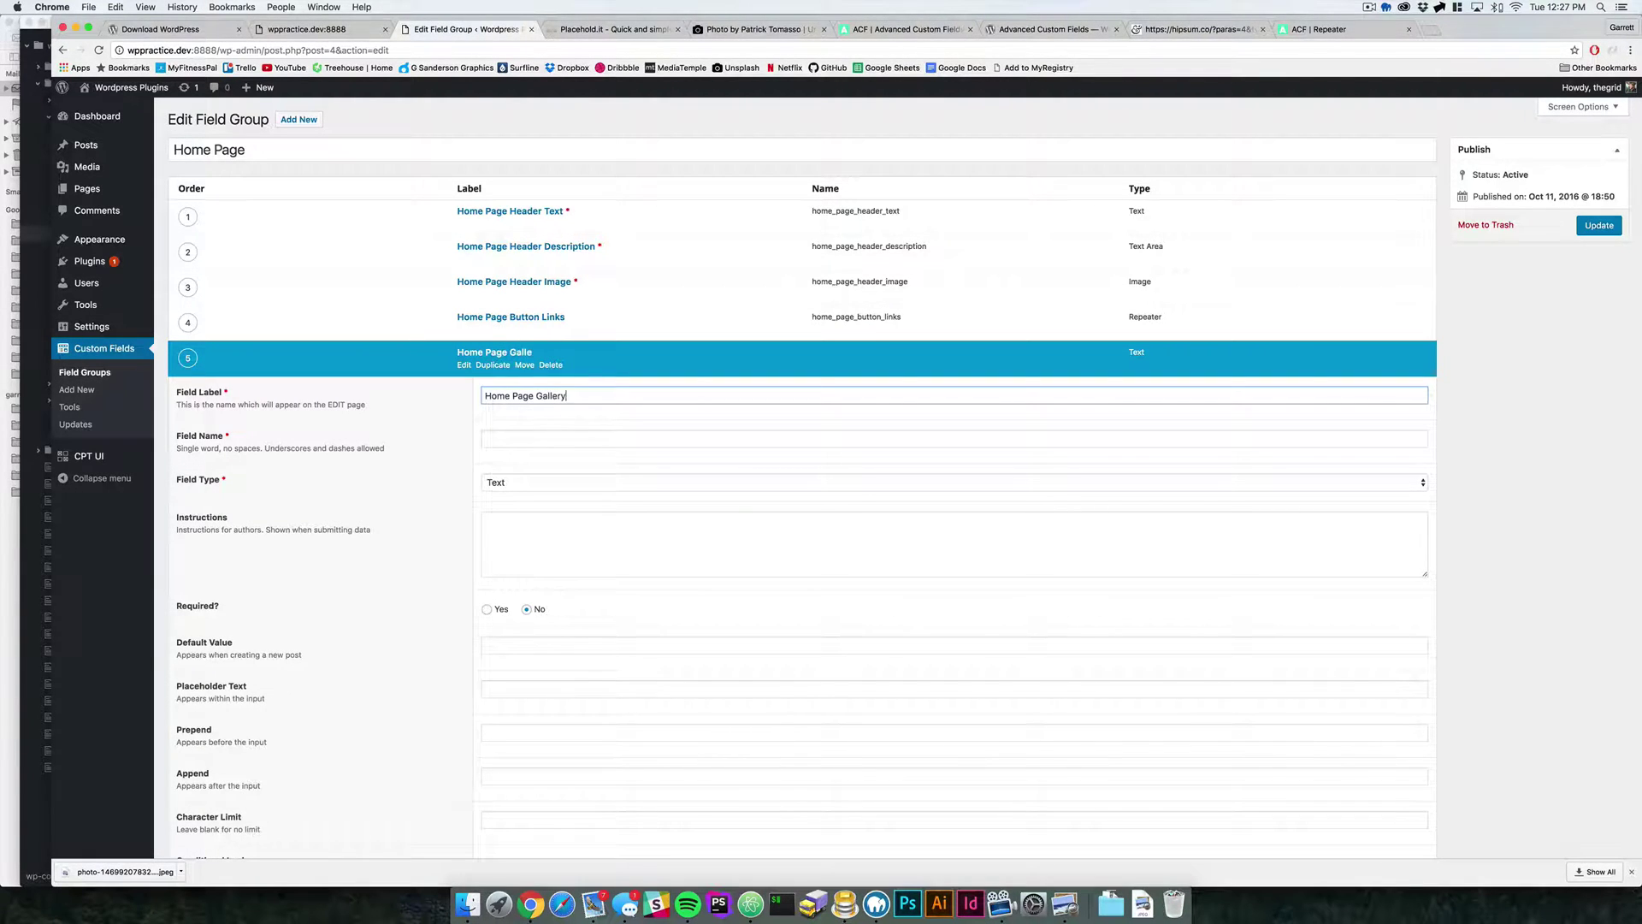
key(Tab)
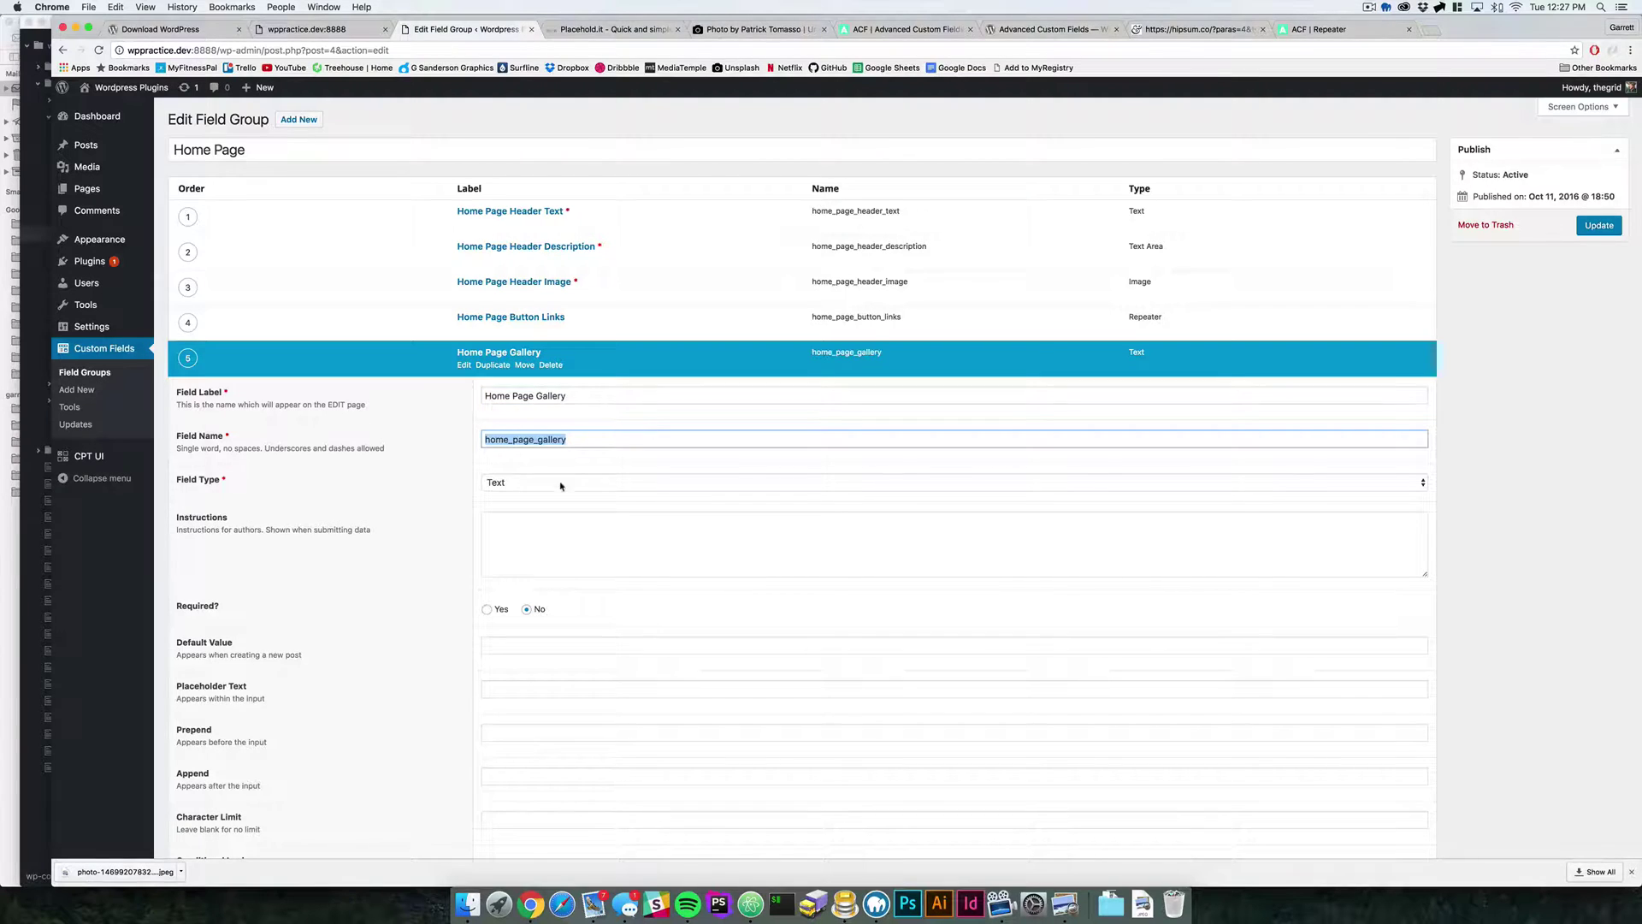
click(530, 489)
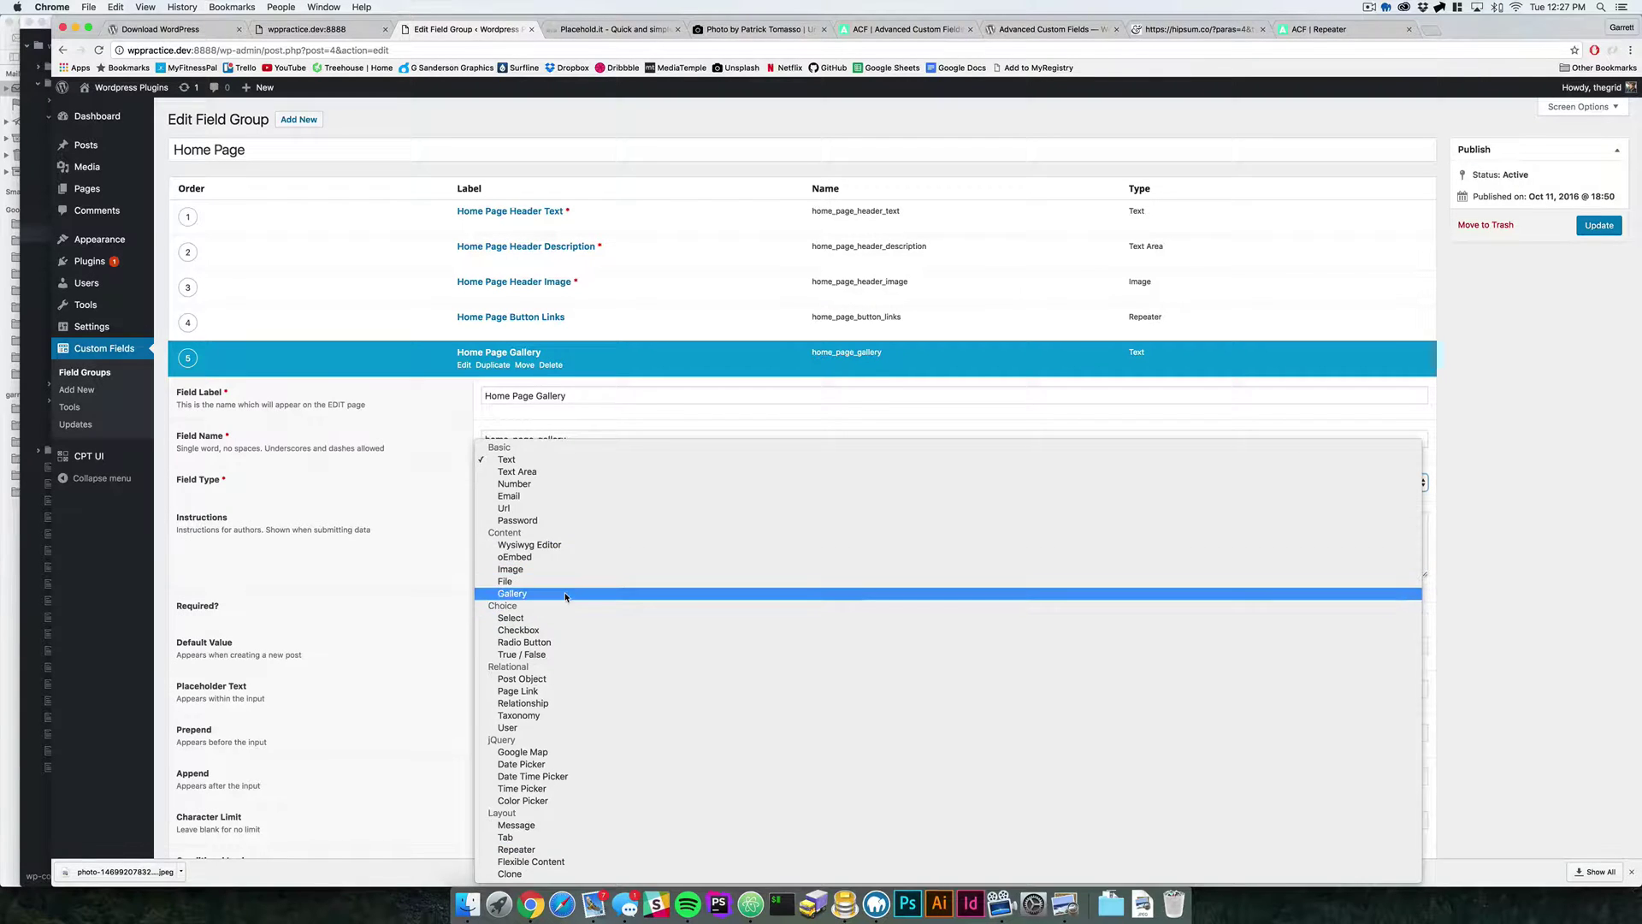
click(387, 571)
scroll(441, 561, down, 2)
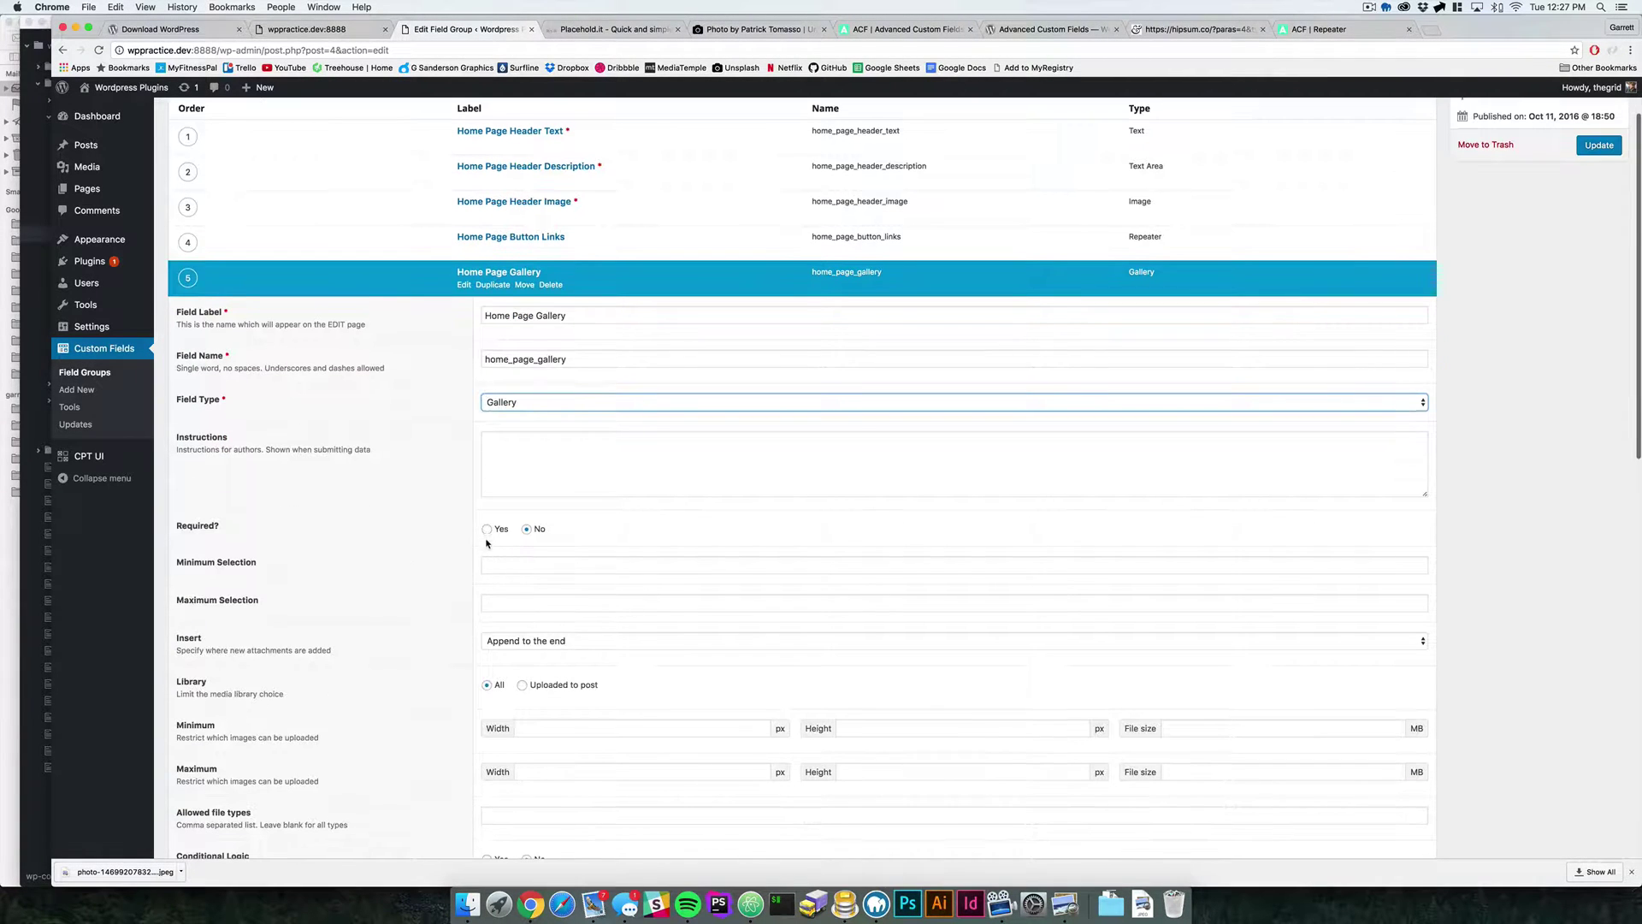
scroll(436, 577, down, 5)
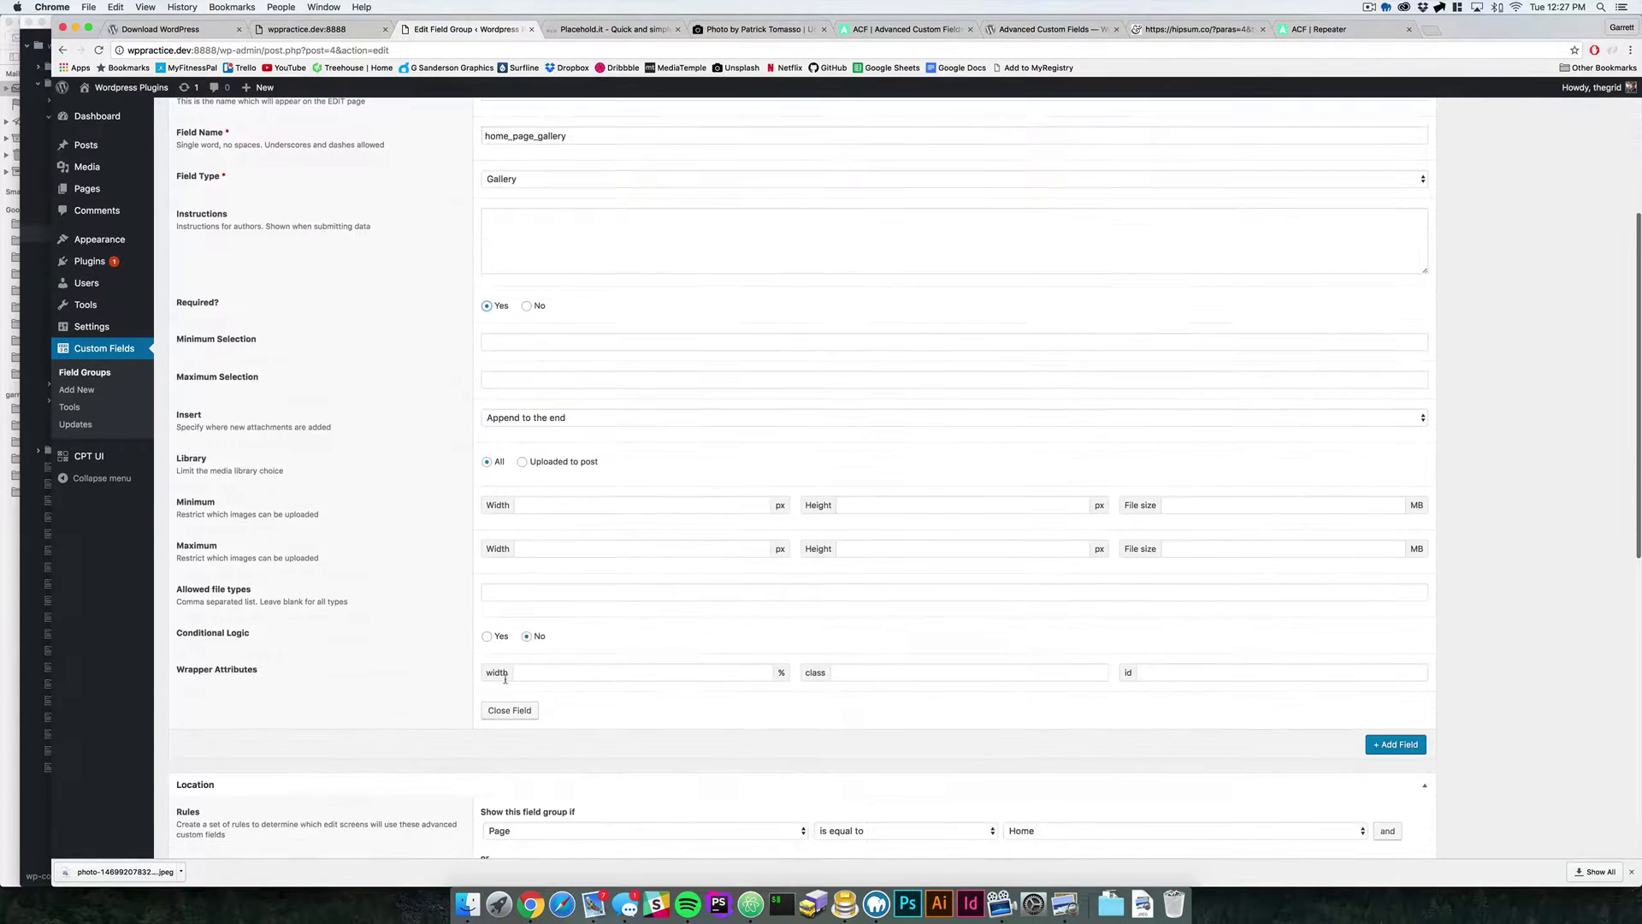
click(511, 712)
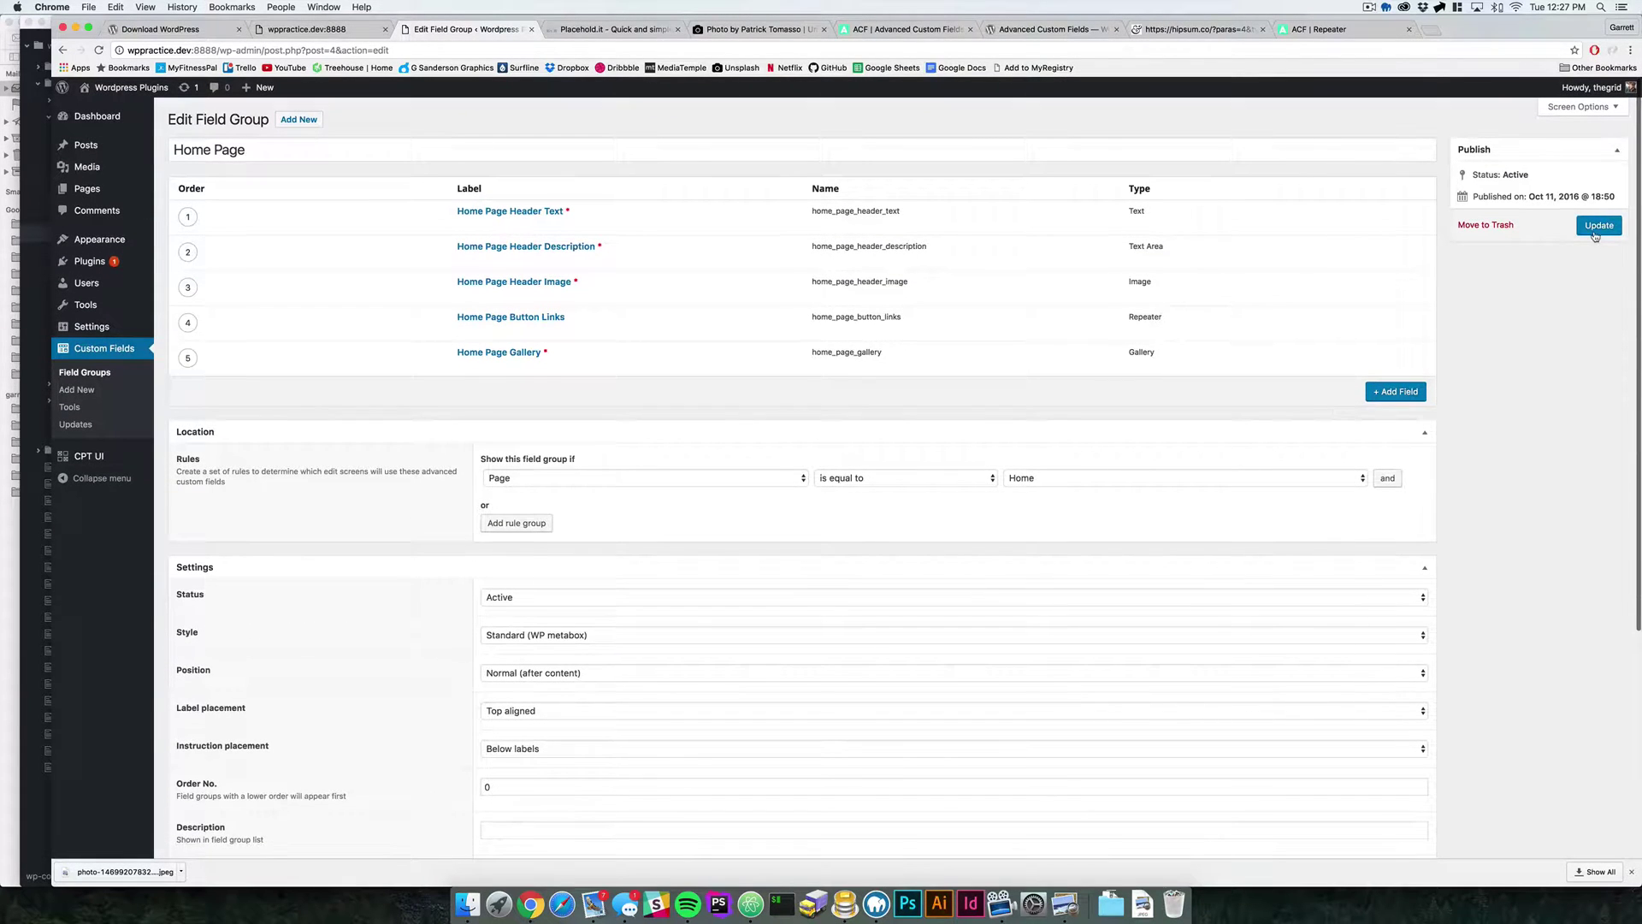
click(1594, 231)
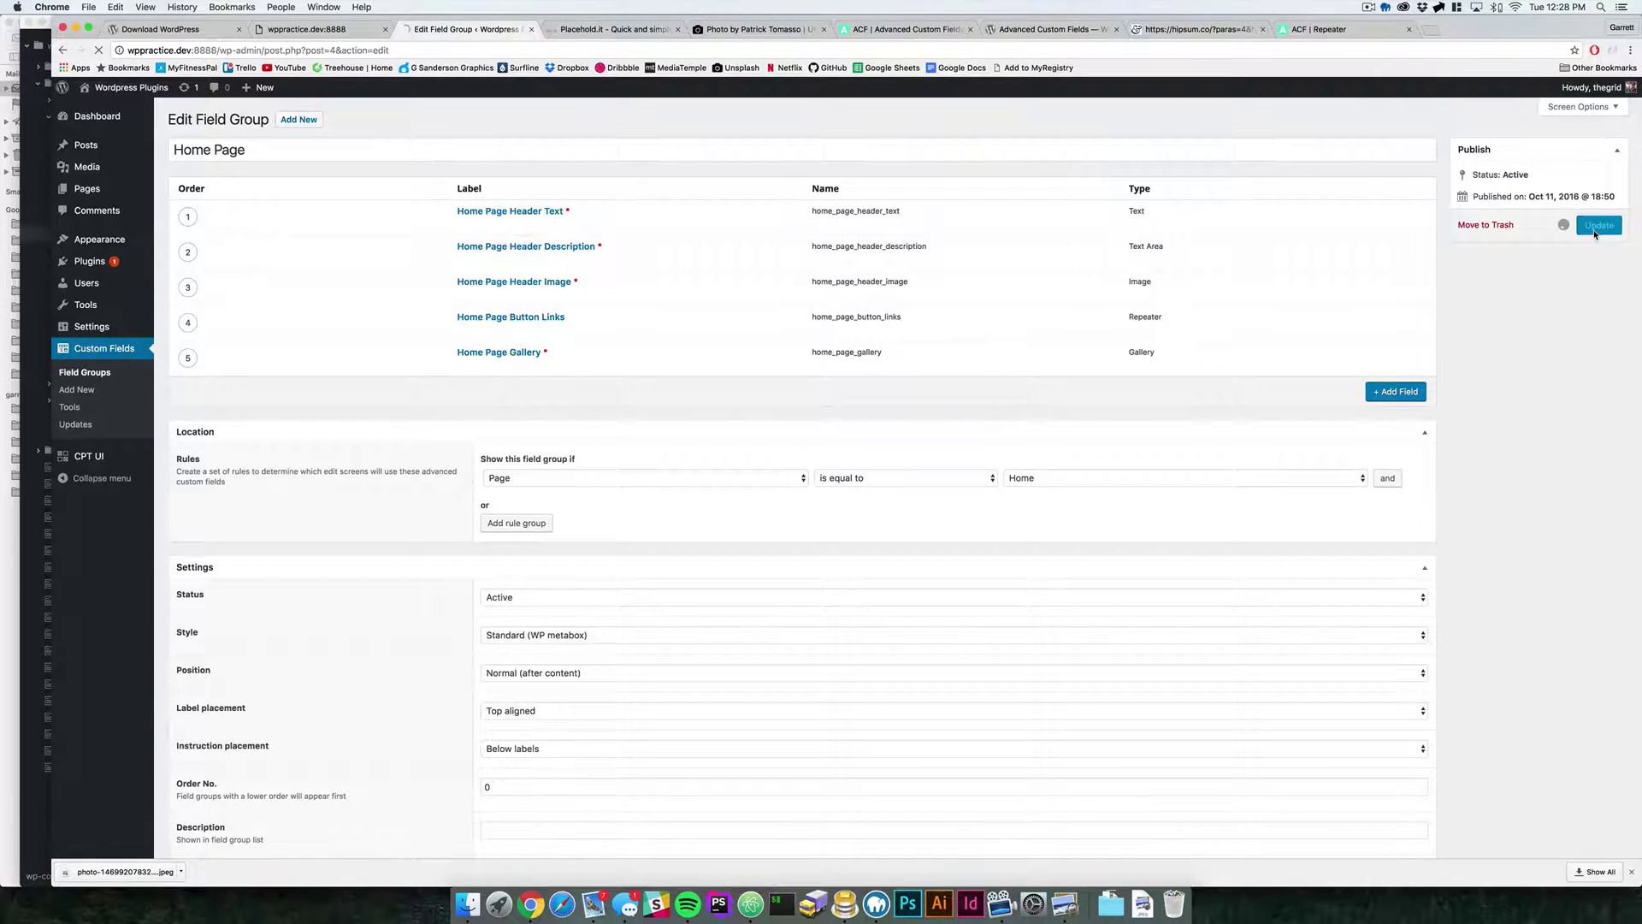
Open Home from All Pages and scroll down to the empty Home Page Gallery field
mouse_move(120, 197)
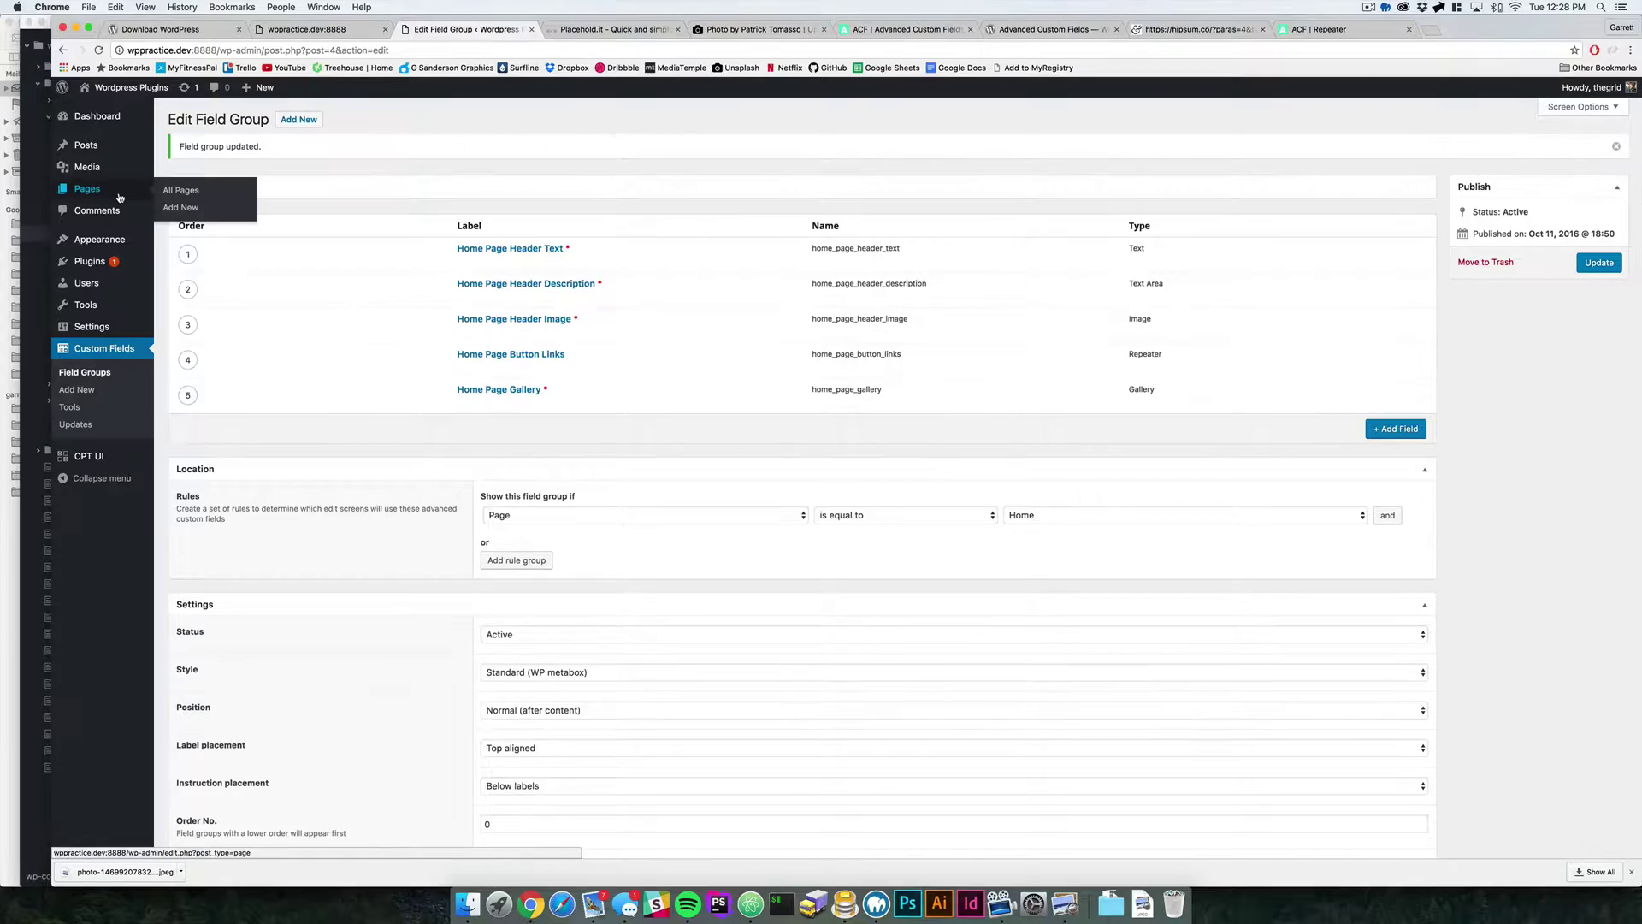
click(199, 190)
click(210, 211)
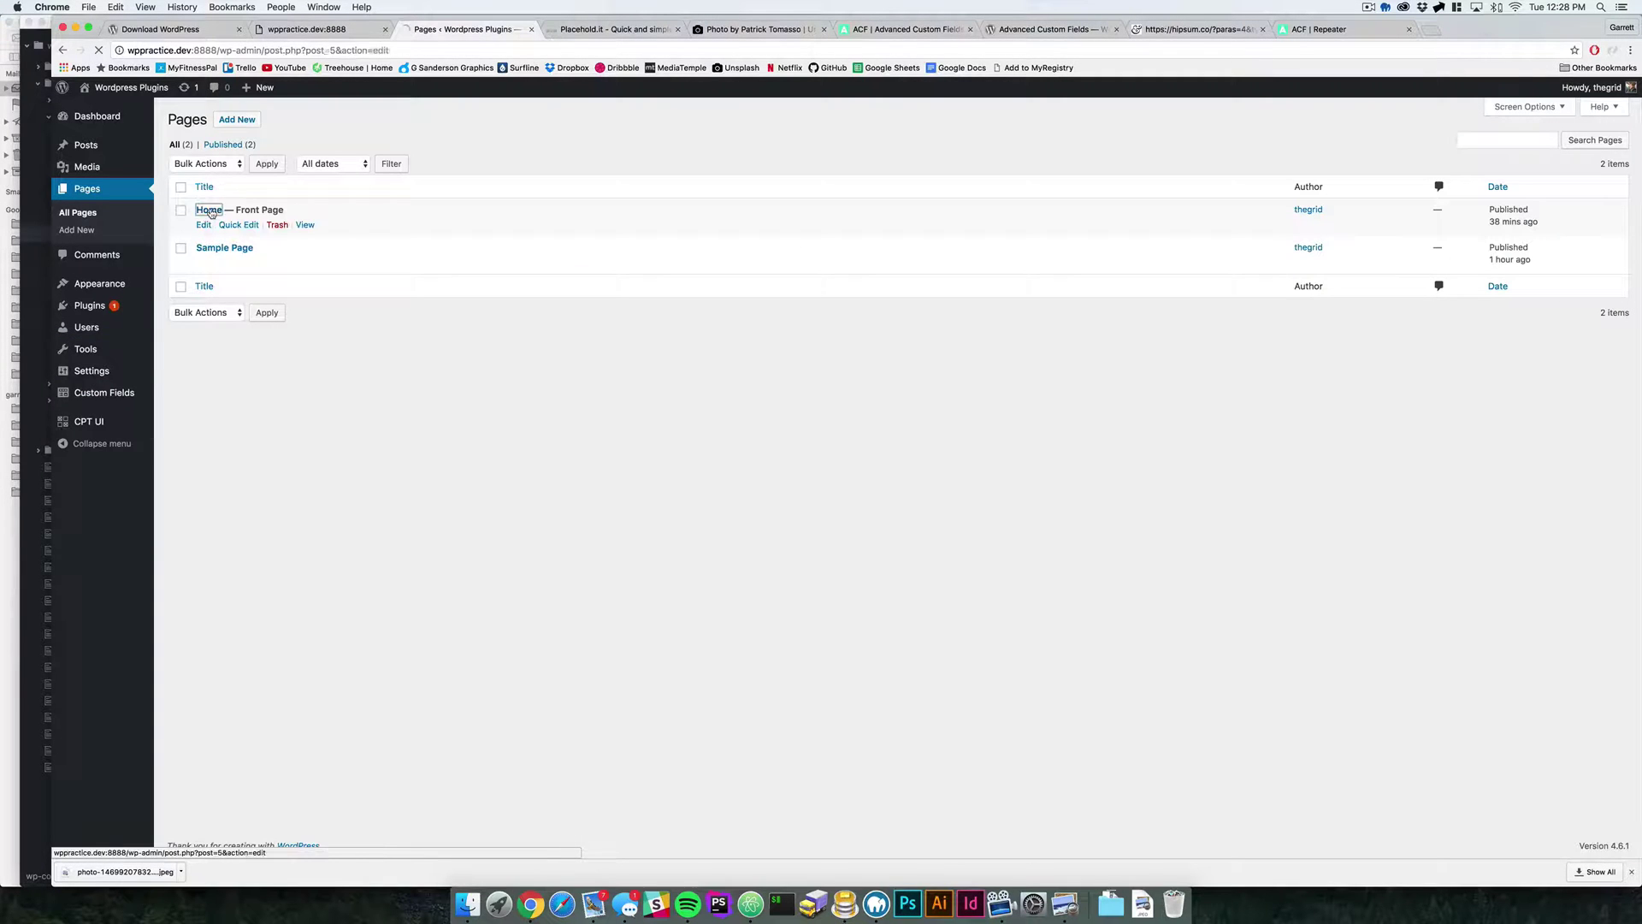
scroll(536, 506, down, 5)
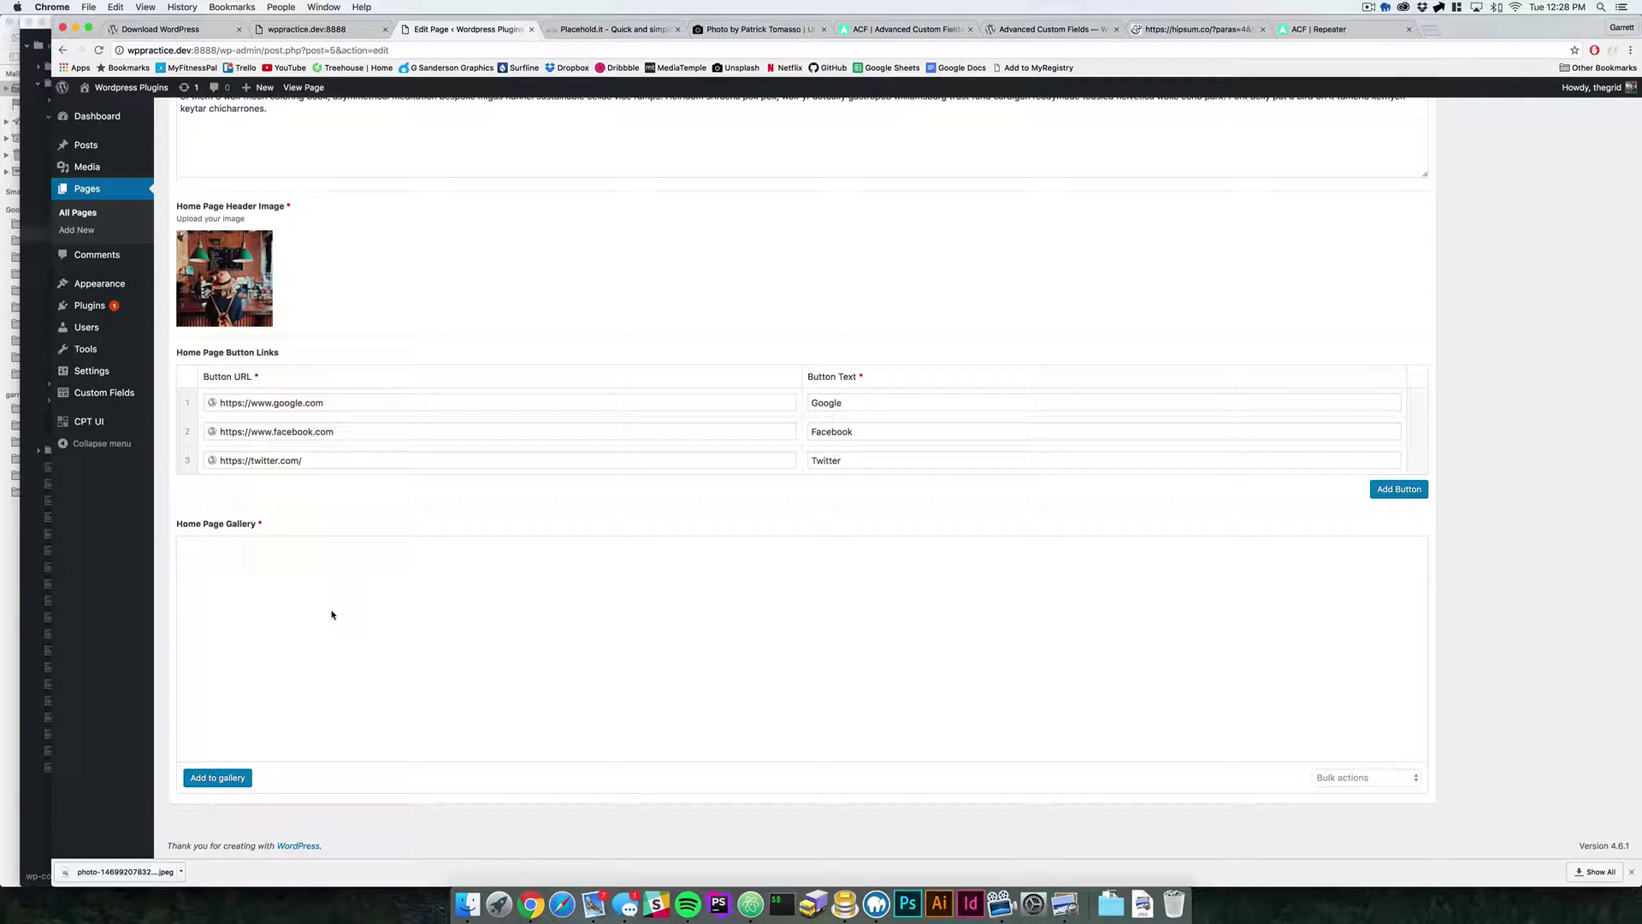
Search for 'unsplash' in a new tab and open the Unsplash website
key(super+t)
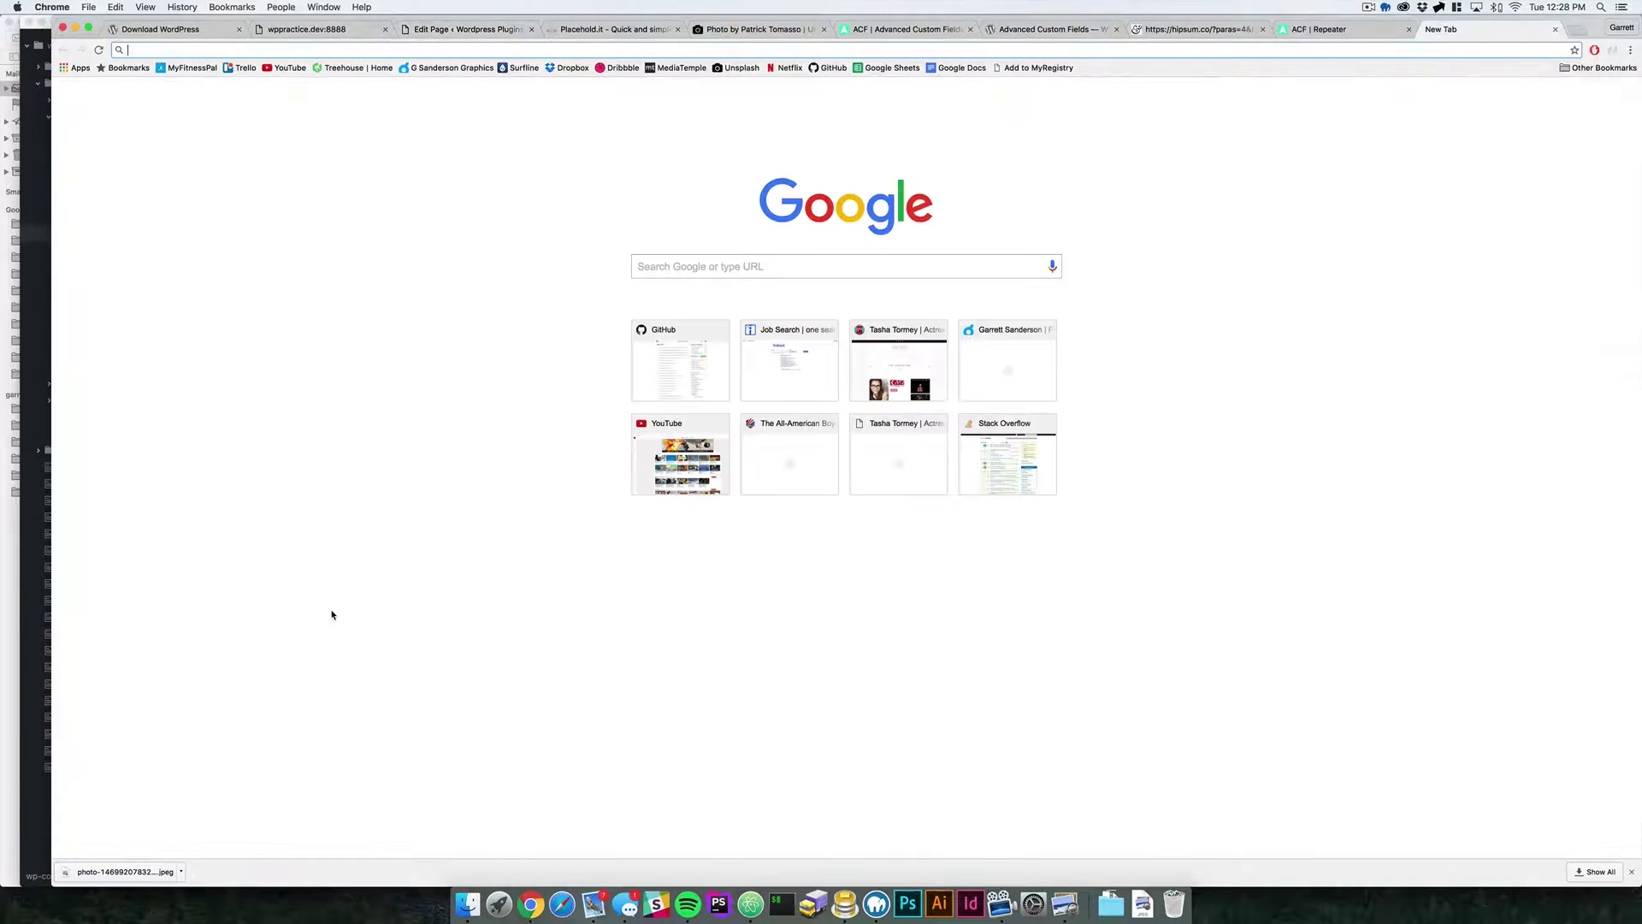
text(unsplash)
key(Return)
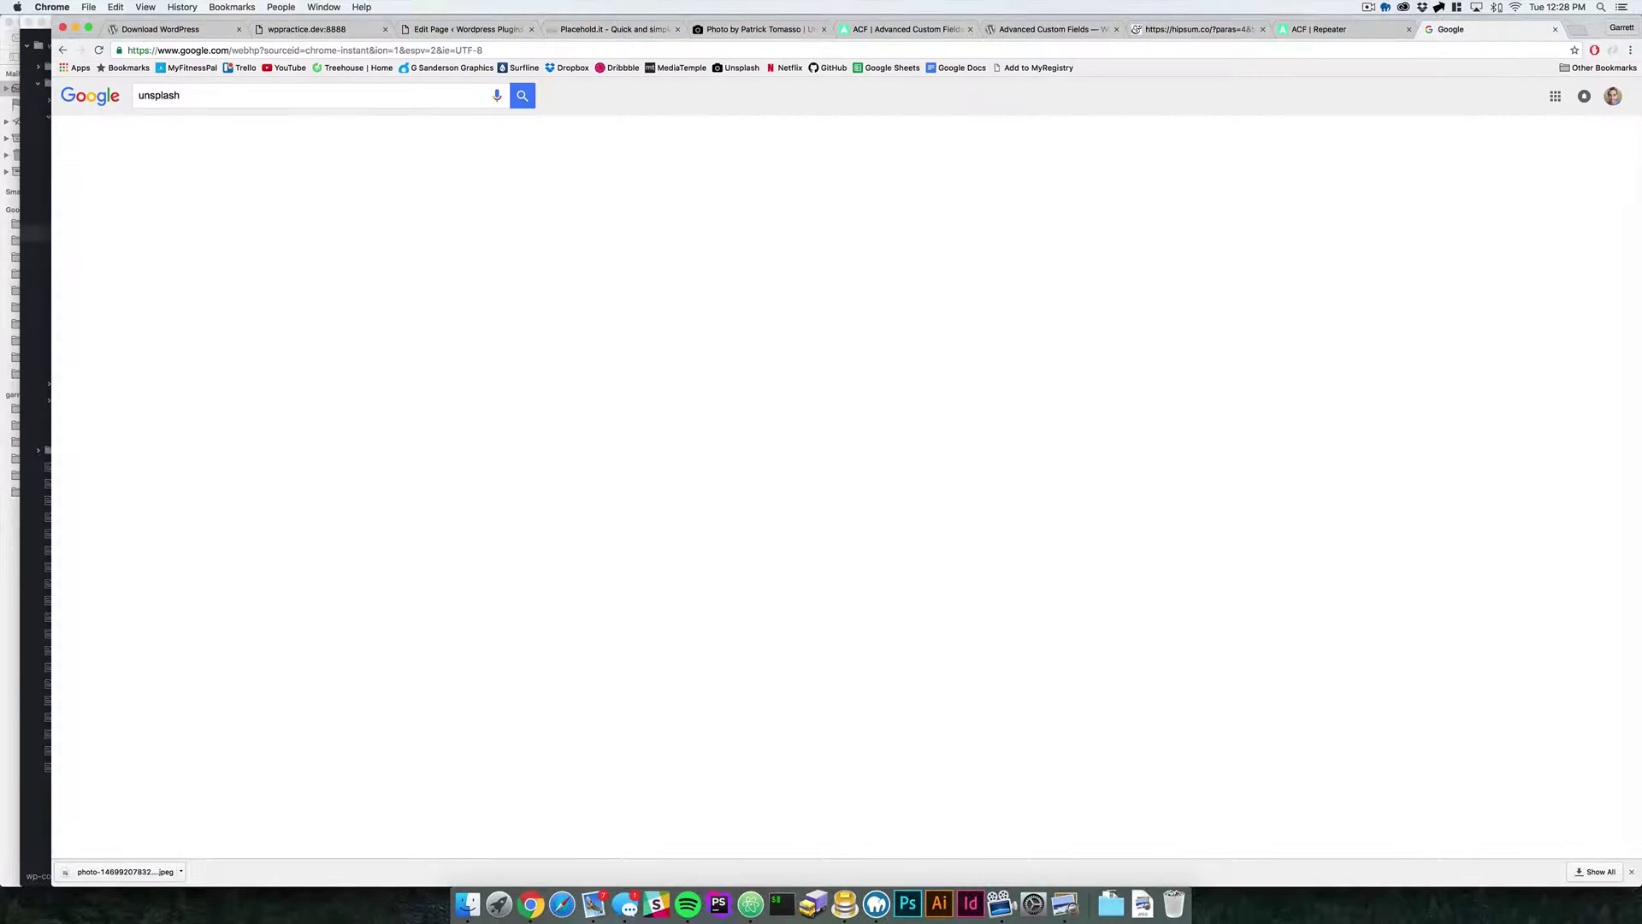
click(217, 195)
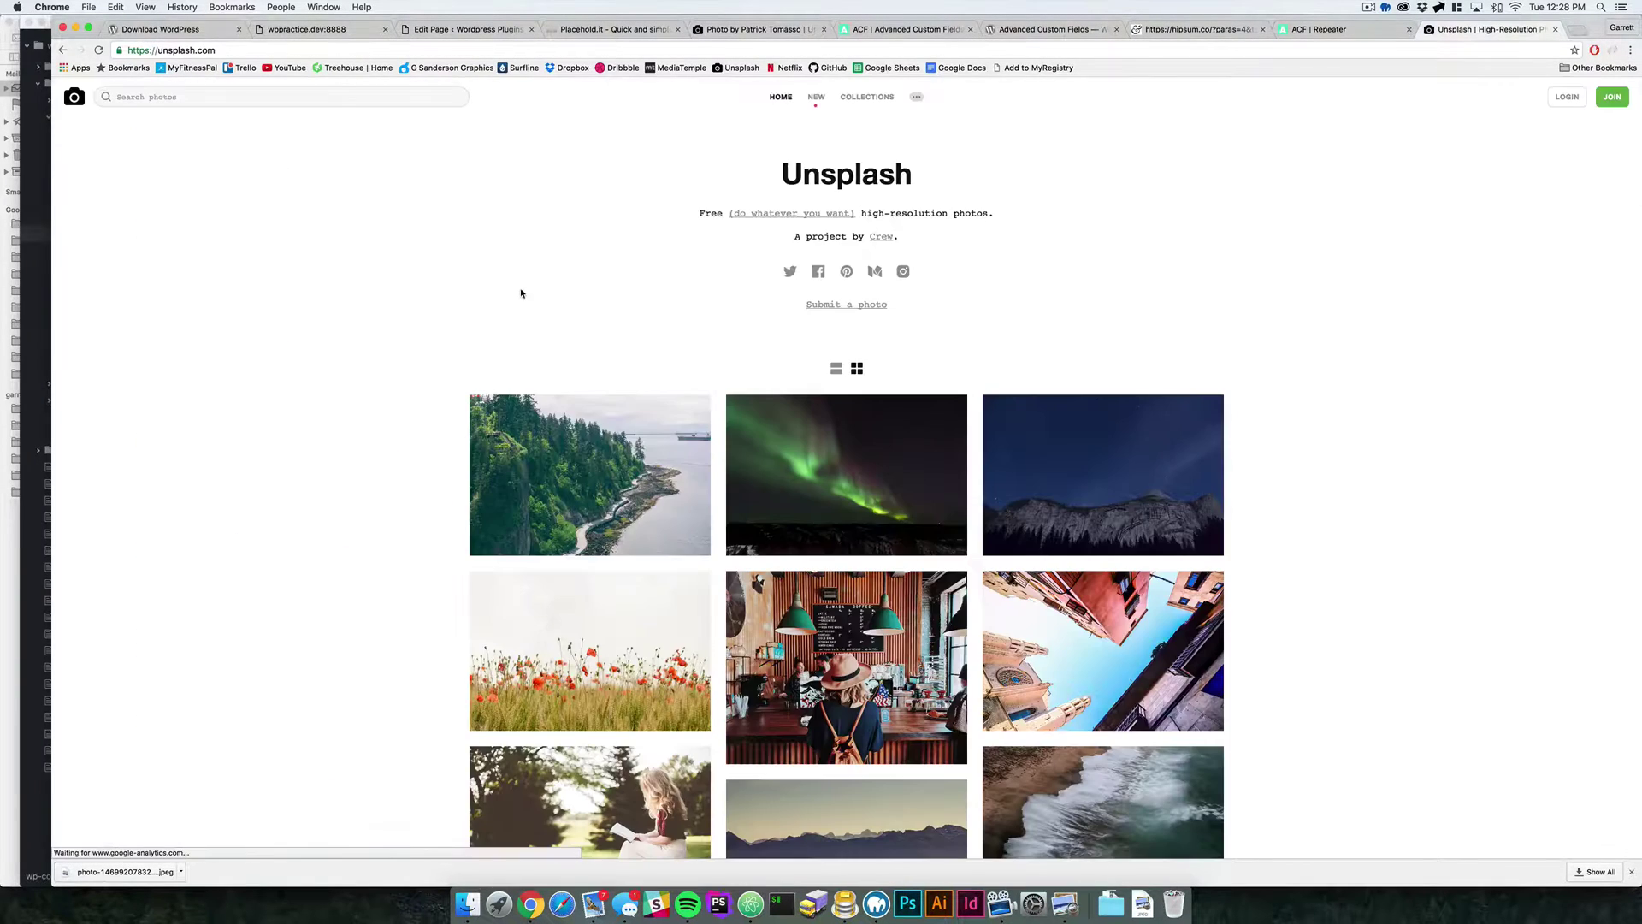
Download the full-size forest coastline photo, then close the photo tabs
click(608, 479)
click(1599, 96)
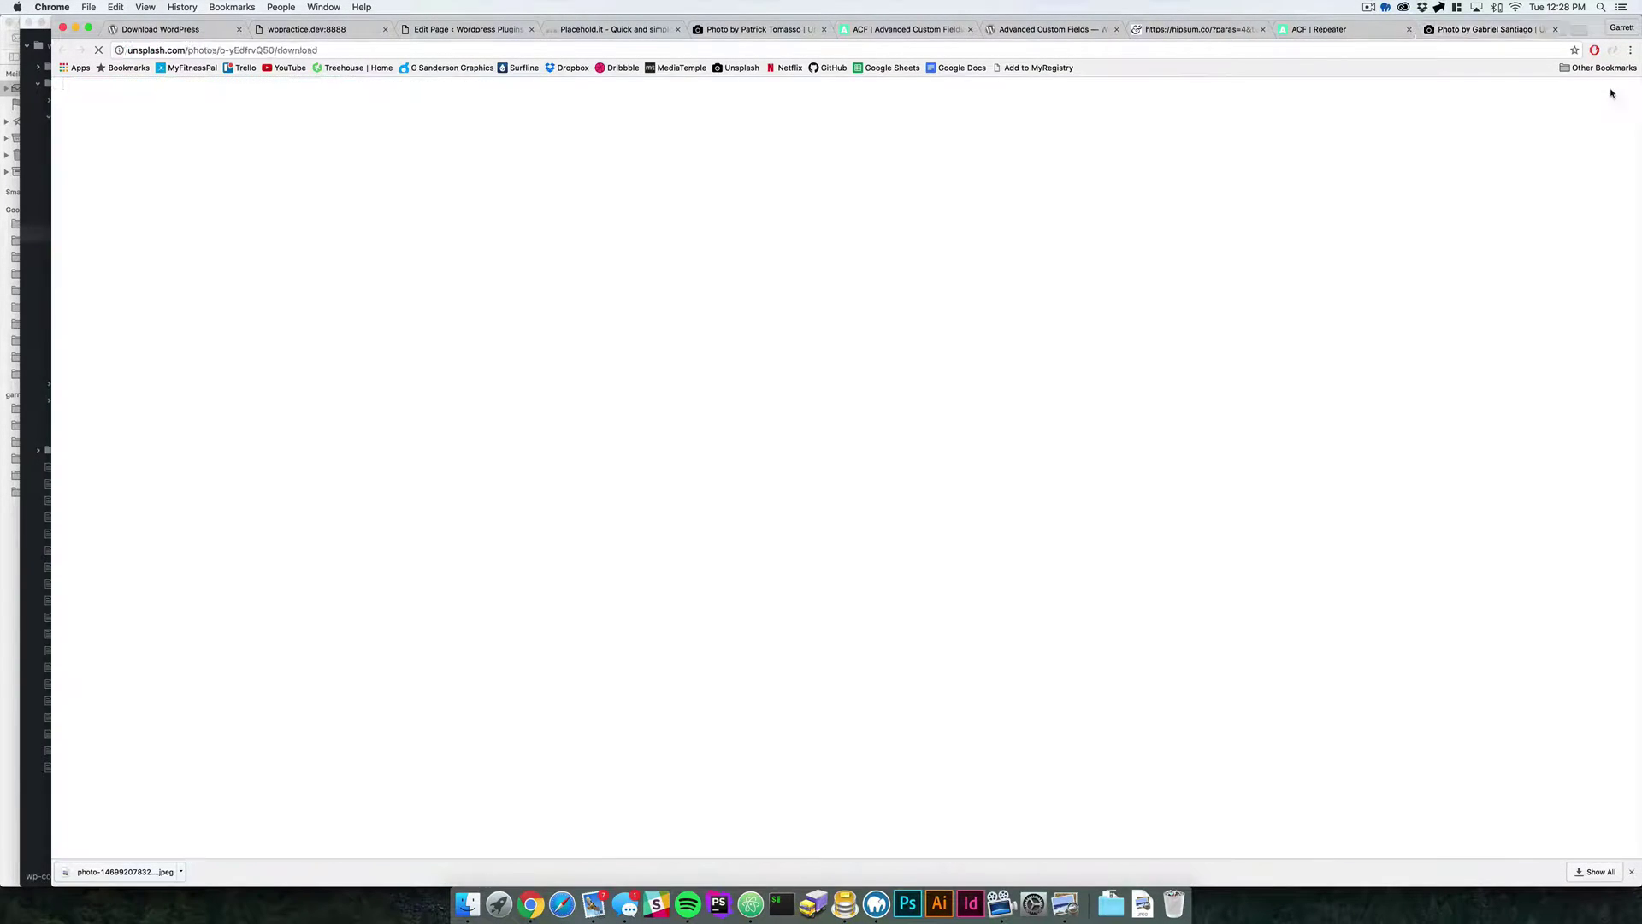
click(469, 53)
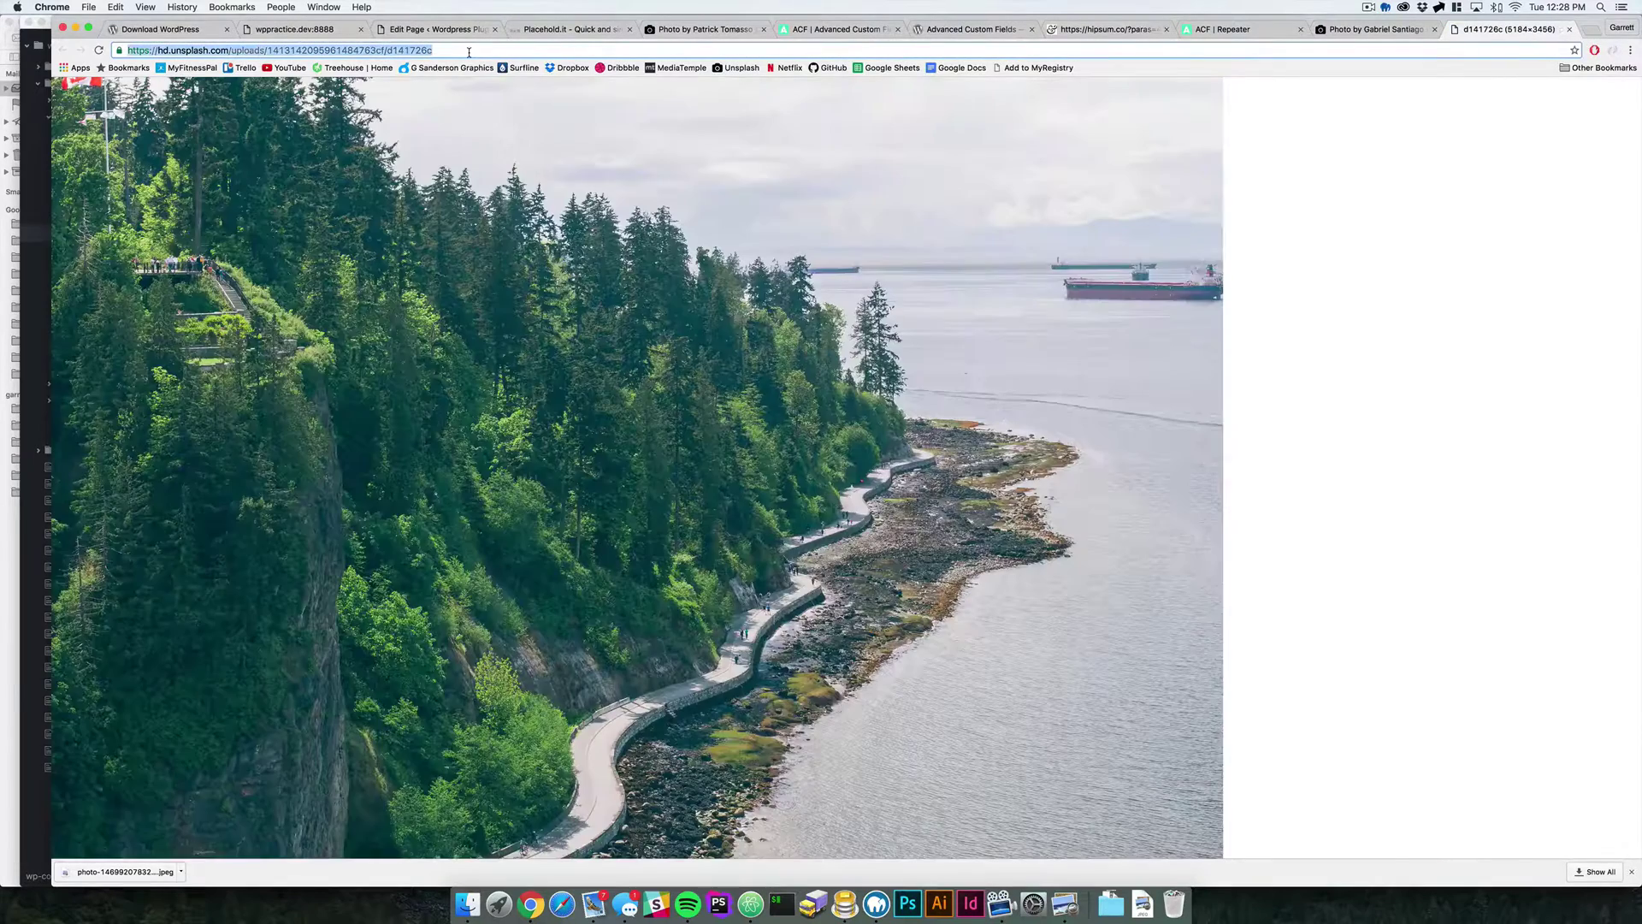
right_click(551, 154)
click(586, 172)
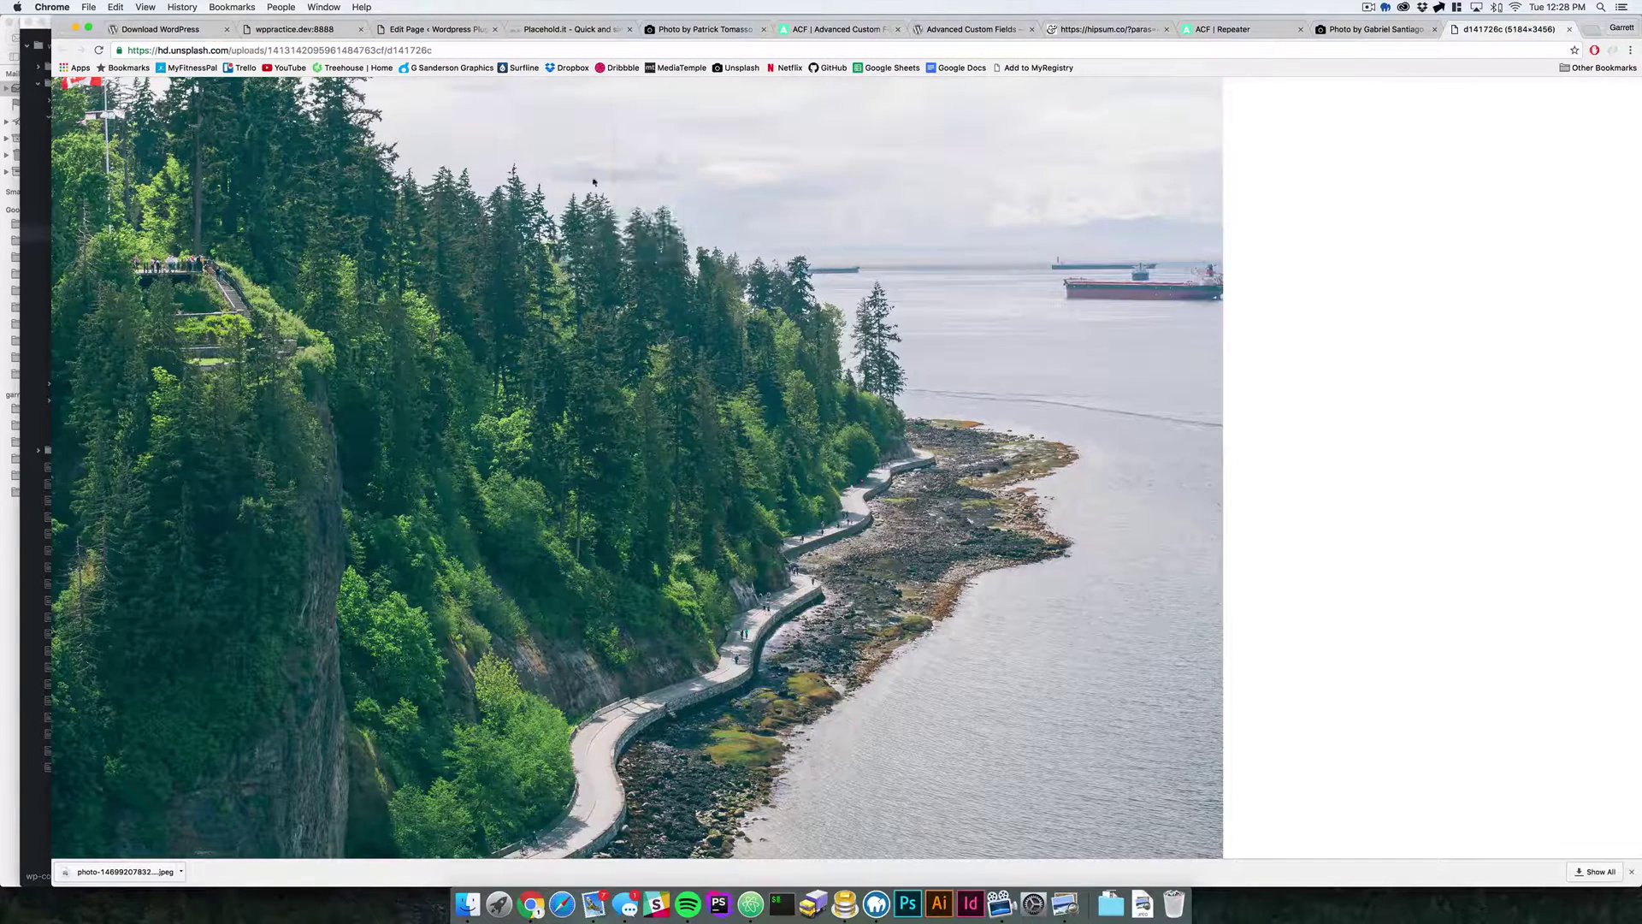
key(Return)
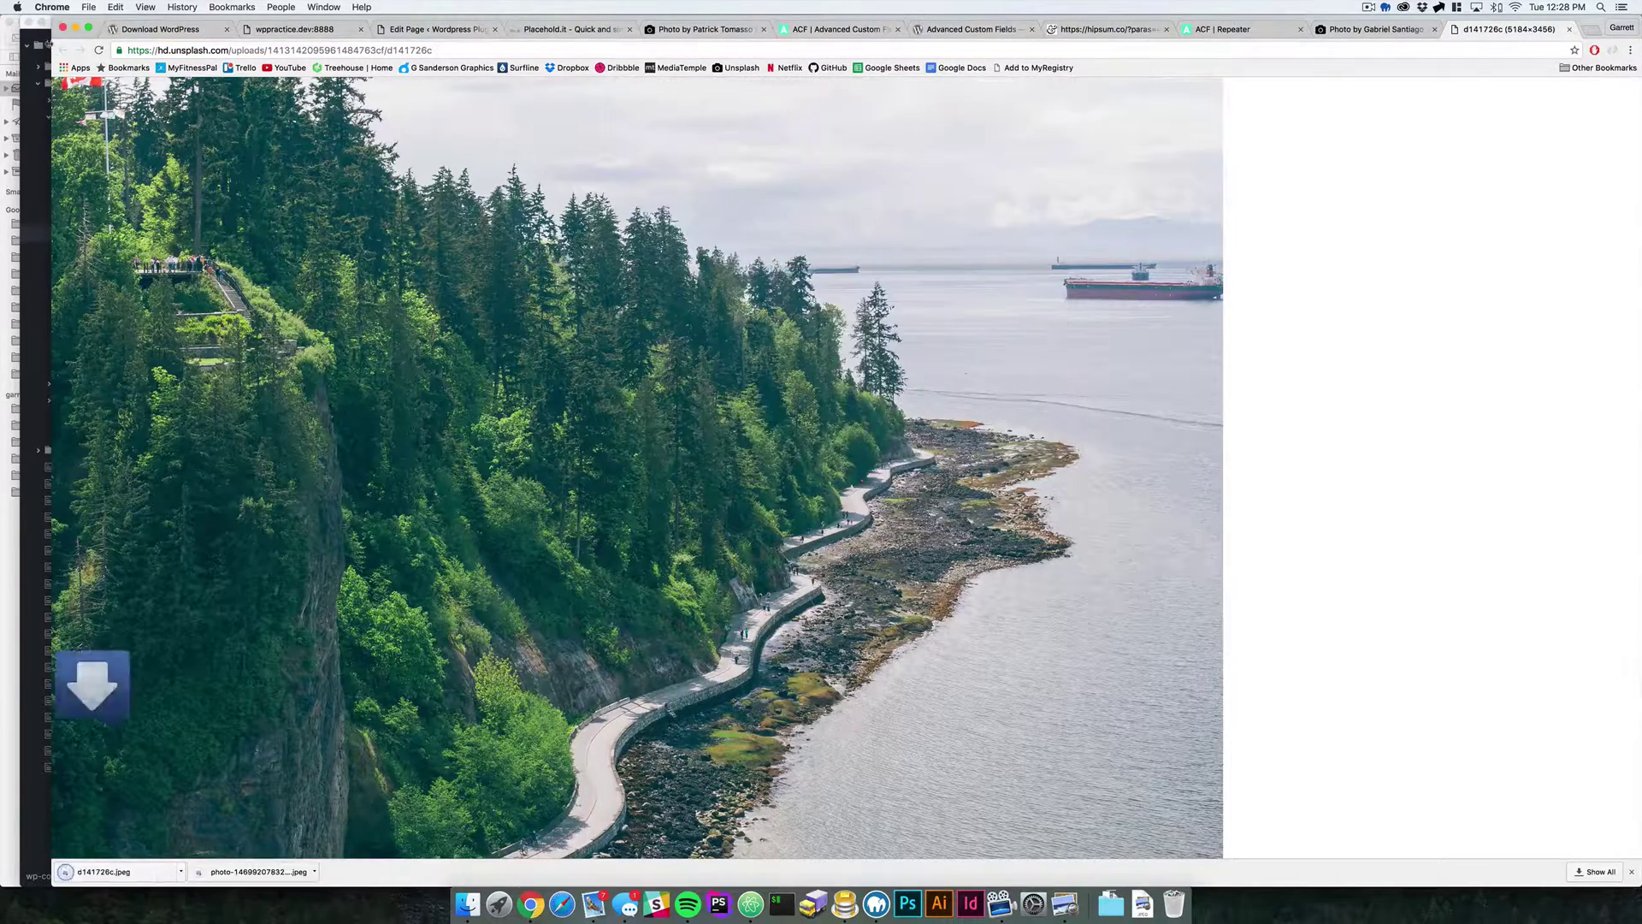
click(1569, 29)
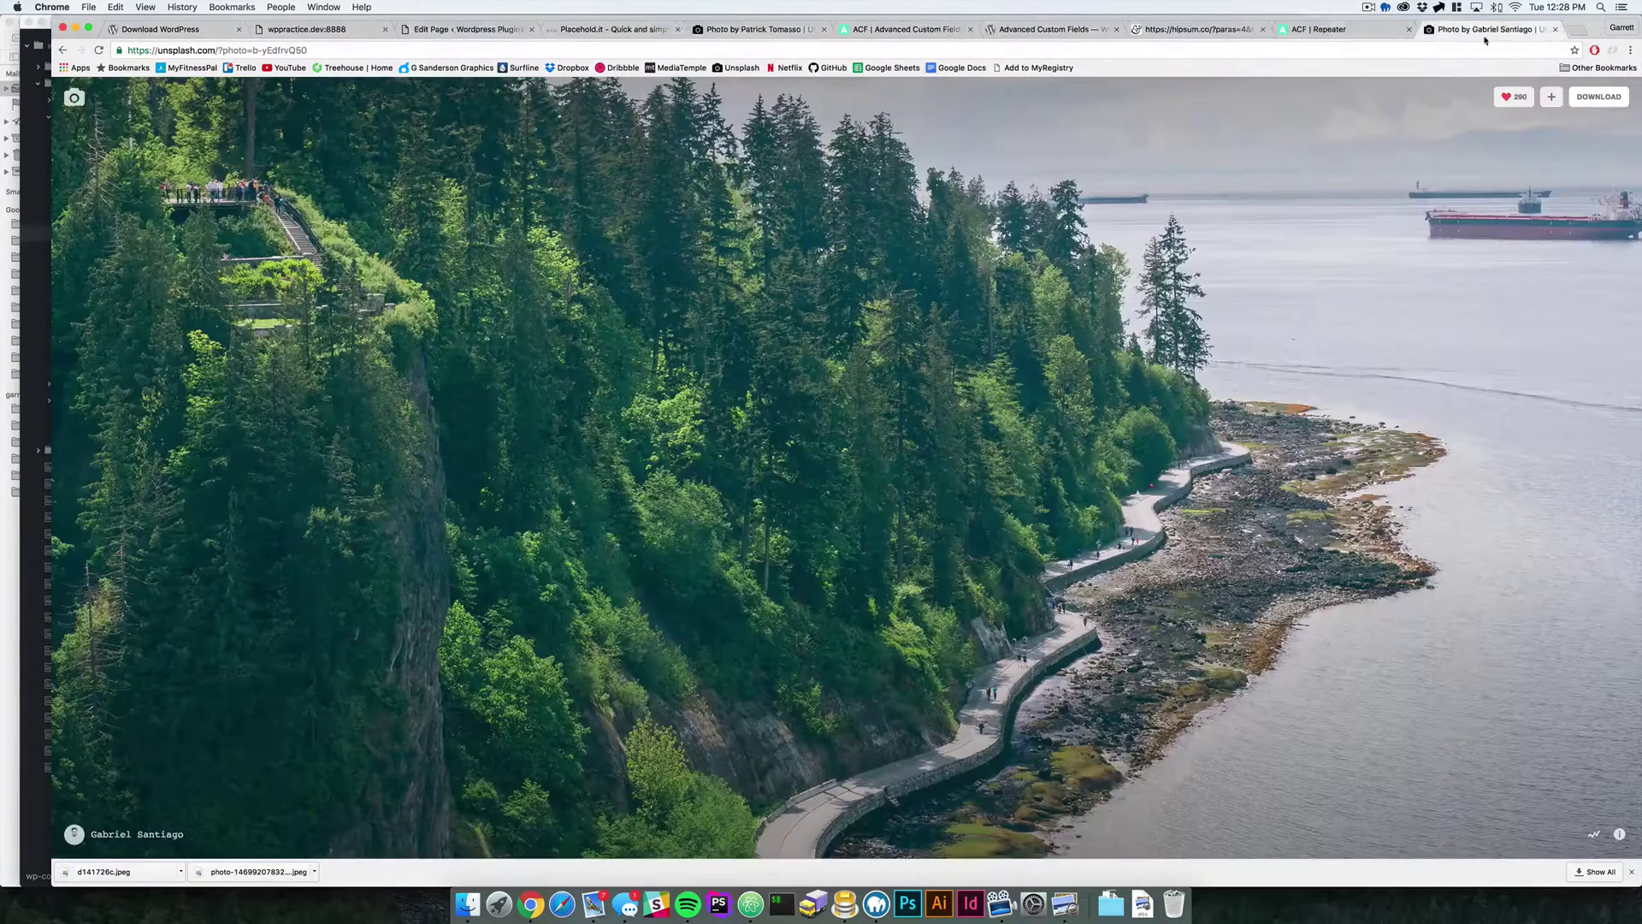
click(1555, 30)
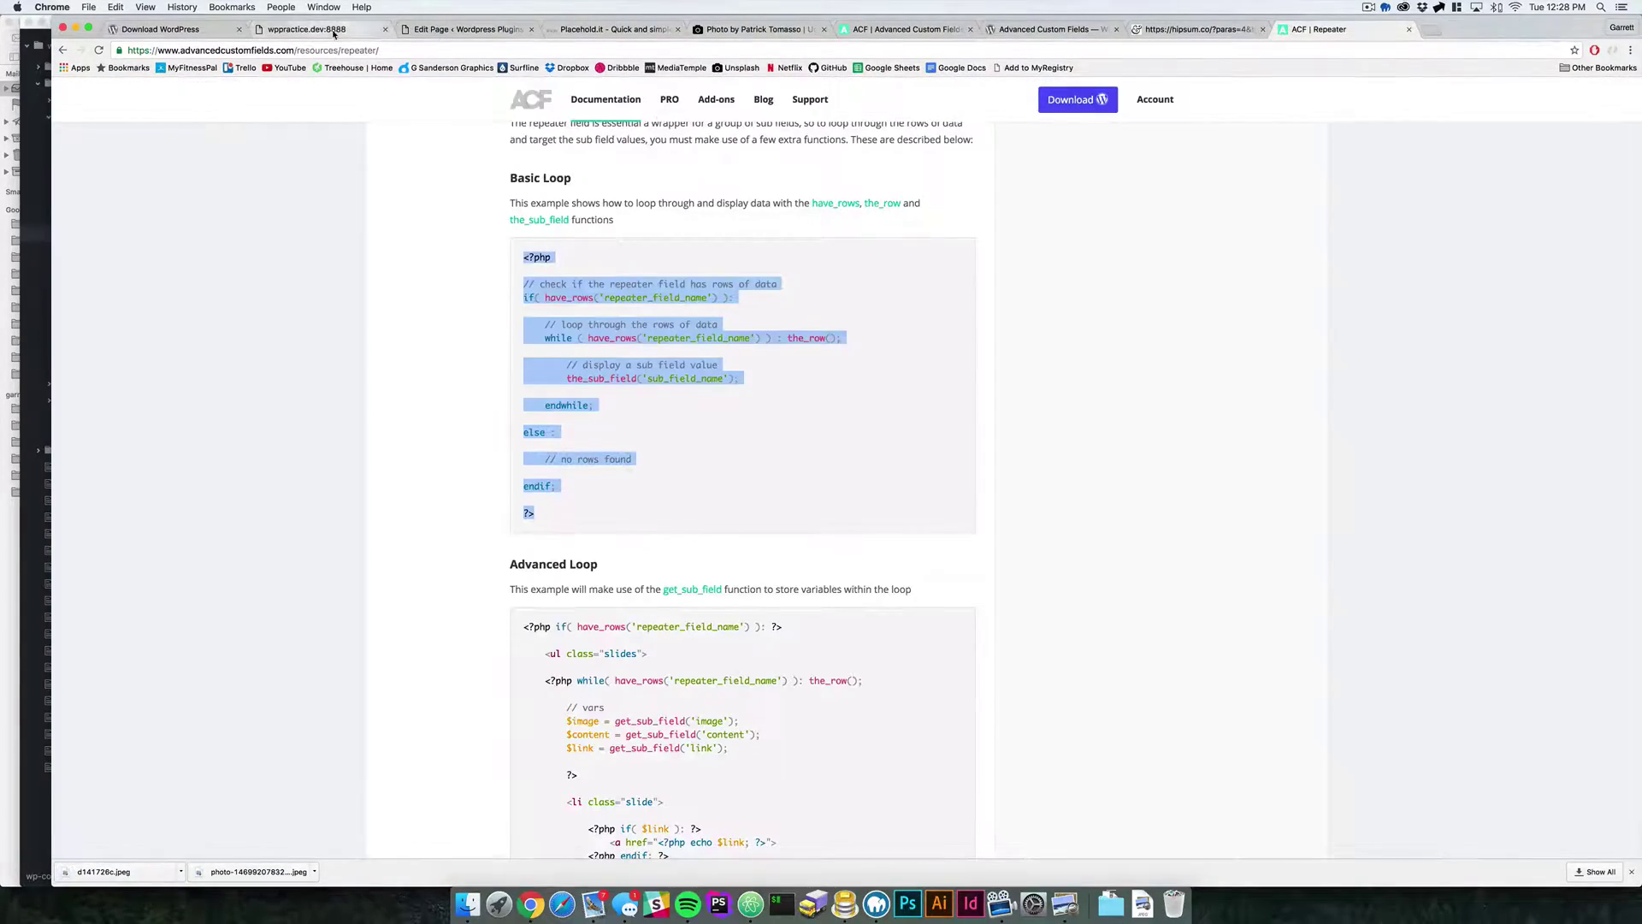
Search for 'unsplash' in a new tab and open the Unsplash site
click(1426, 33)
text(unsplash)
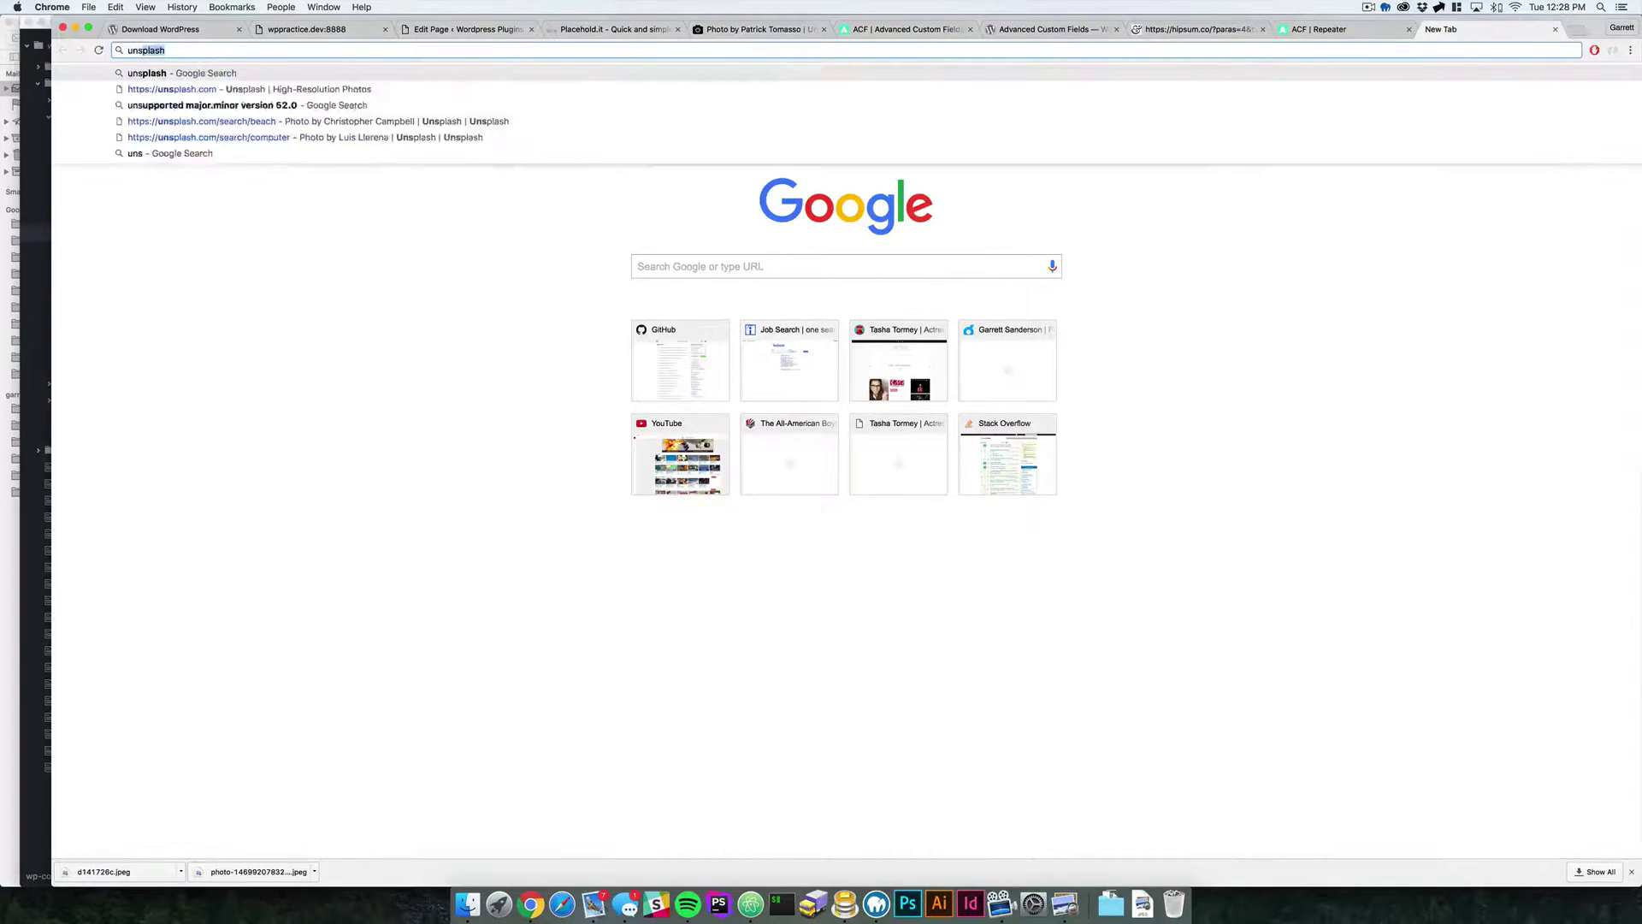
key(Return)
click(206, 183)
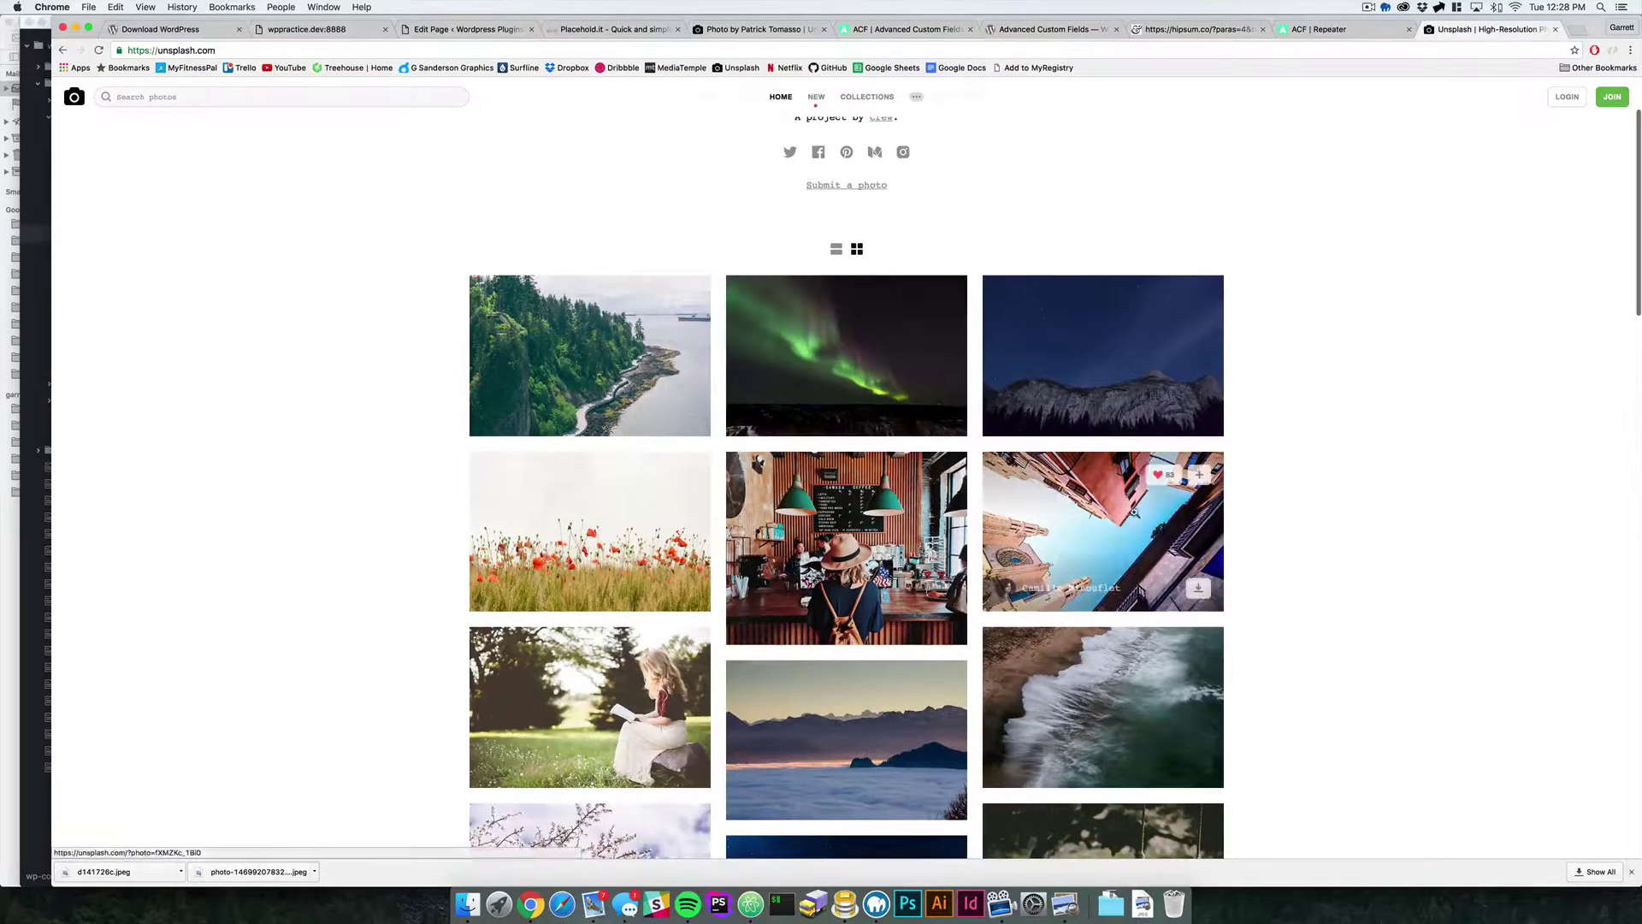
Save the full-resolution photo of buildings against the sky to the Desktop
click(1130, 513)
click(781, 440)
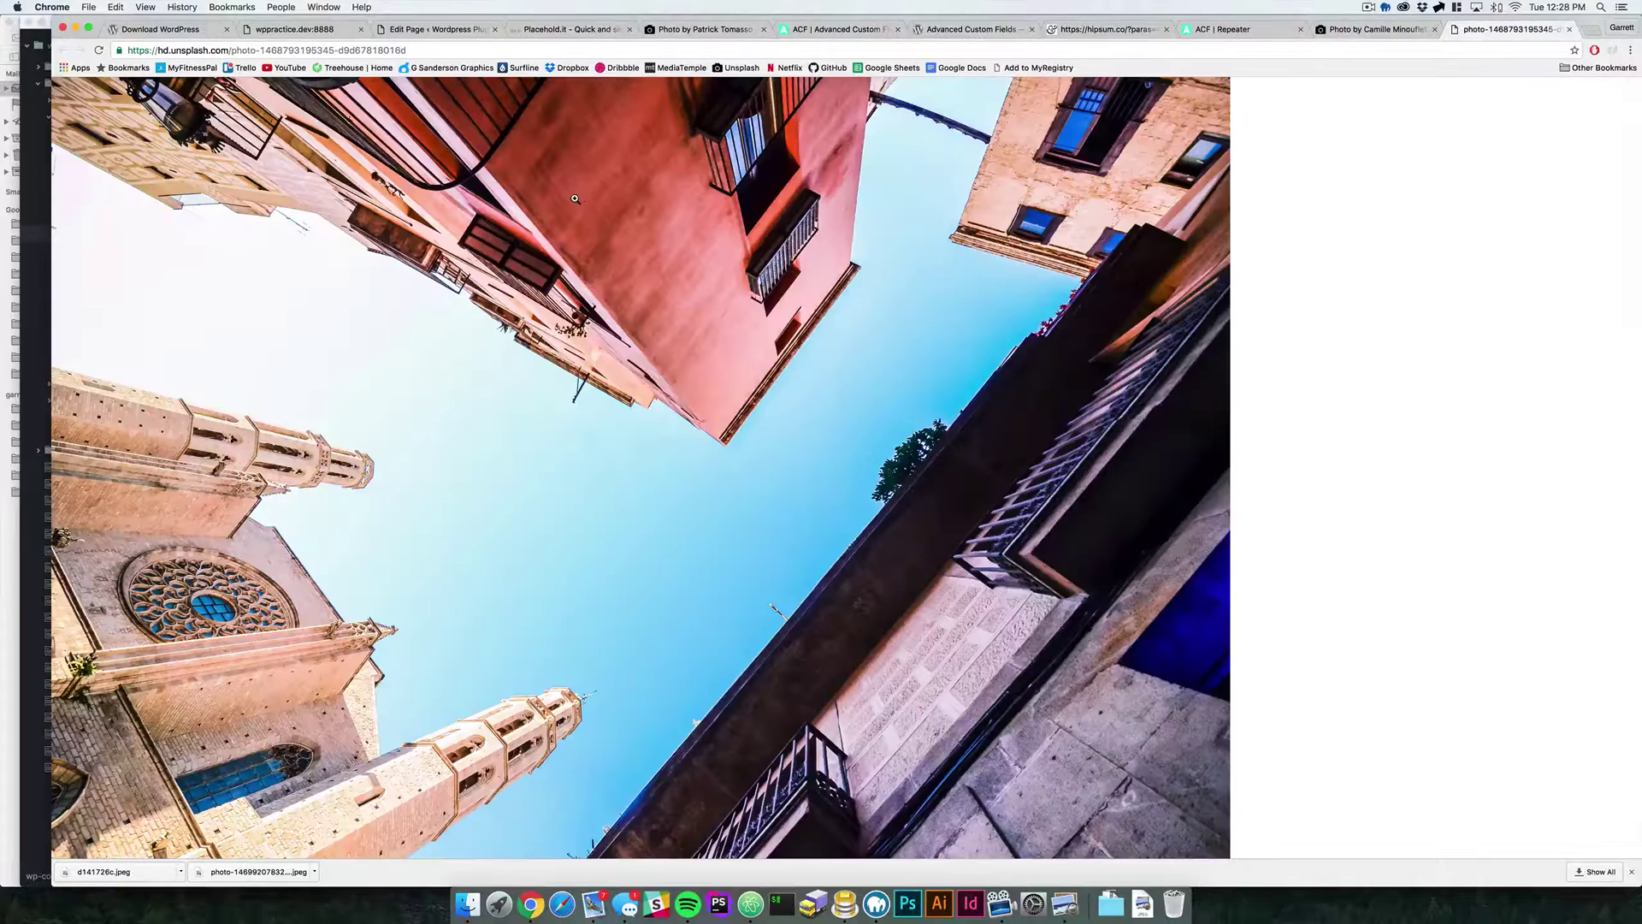
right_click(575, 198)
click(608, 214)
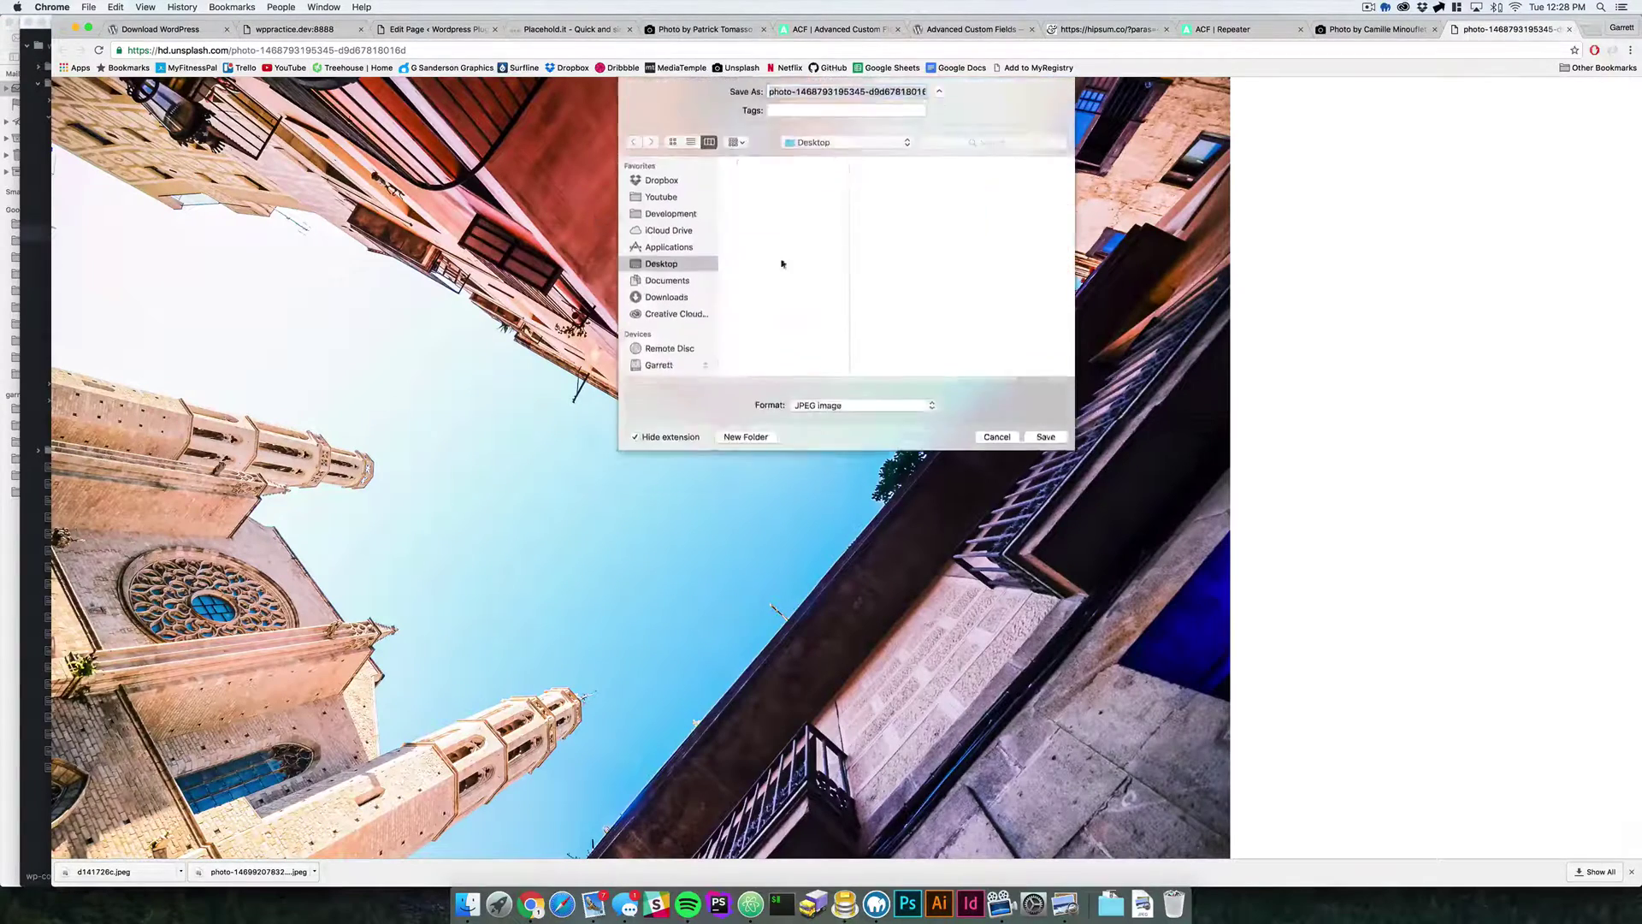
click(1045, 446)
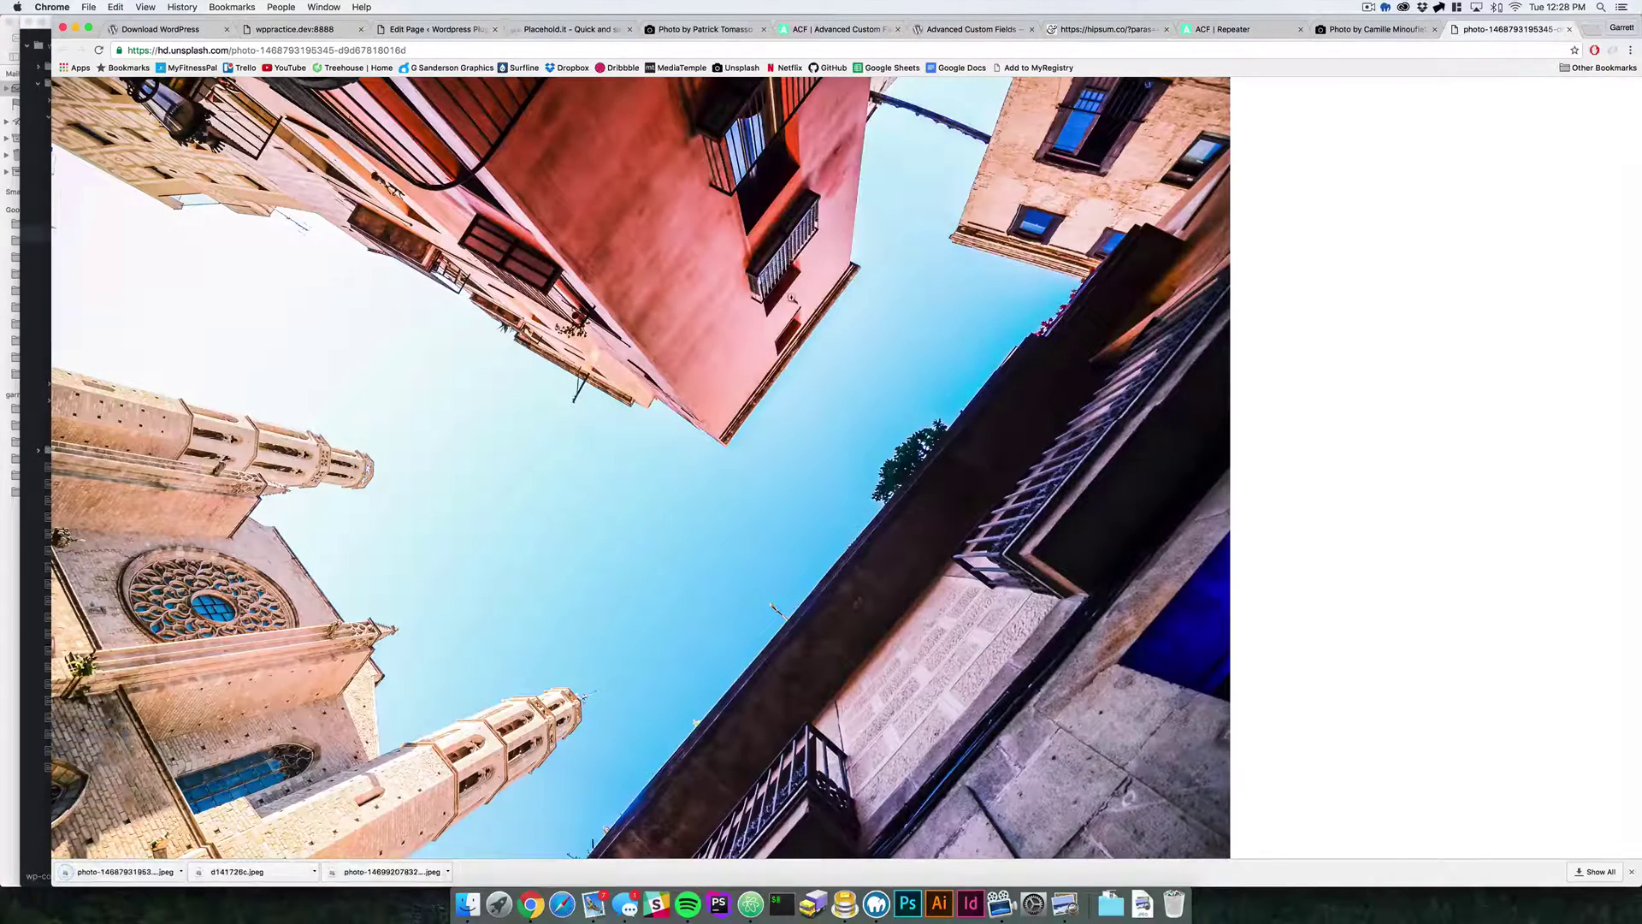
right_click(767, 278)
click(809, 297)
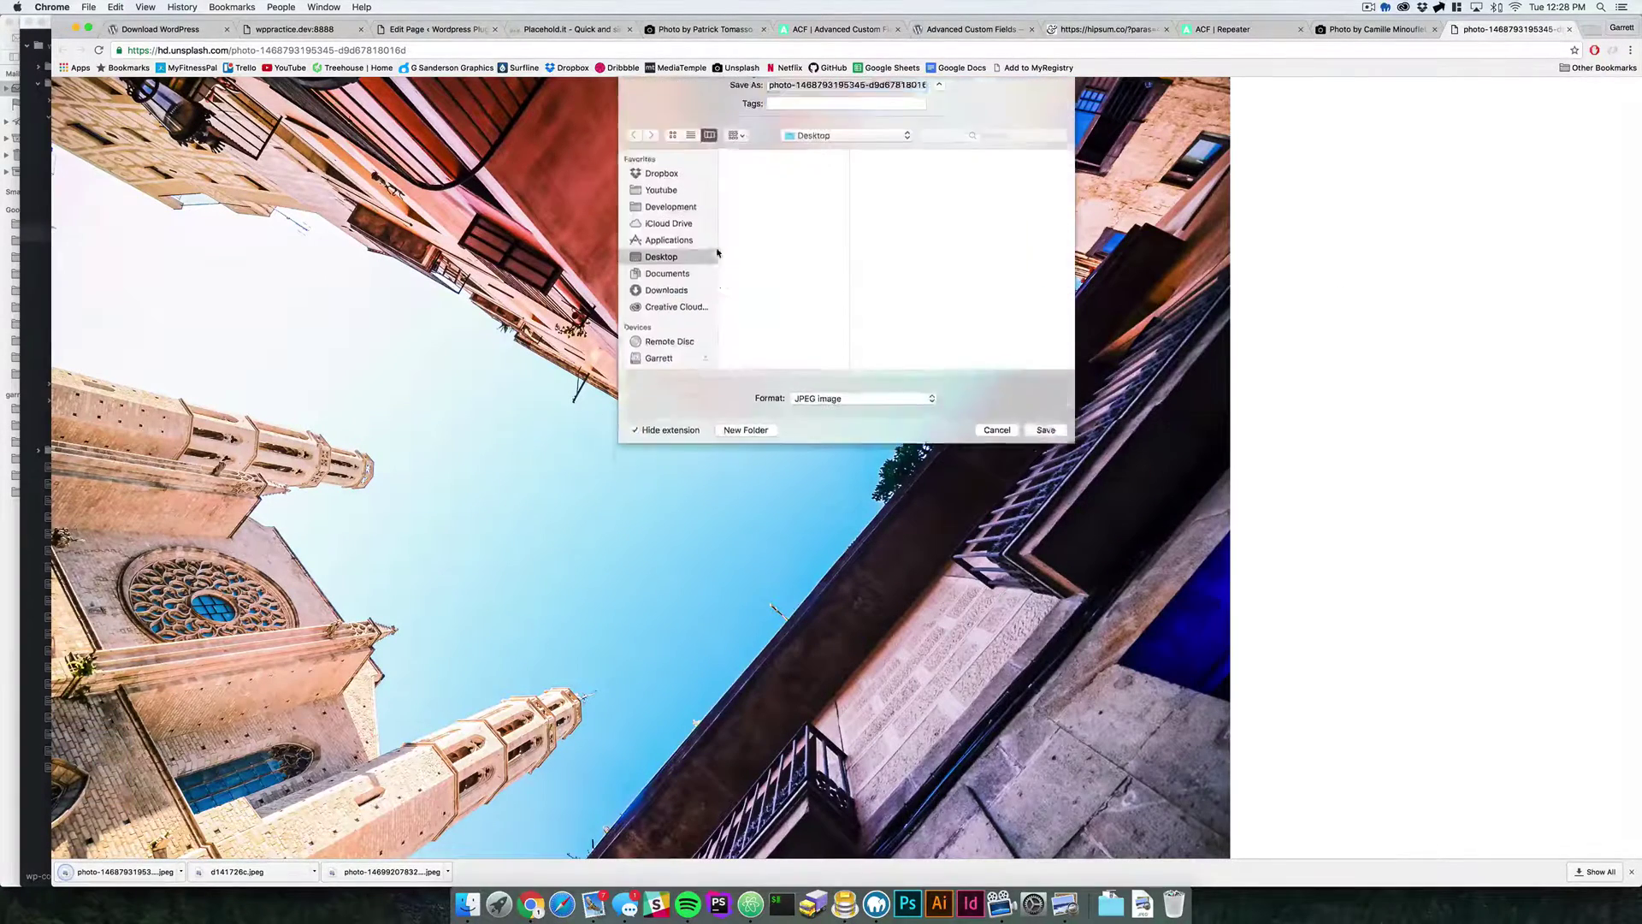
click(1045, 445)
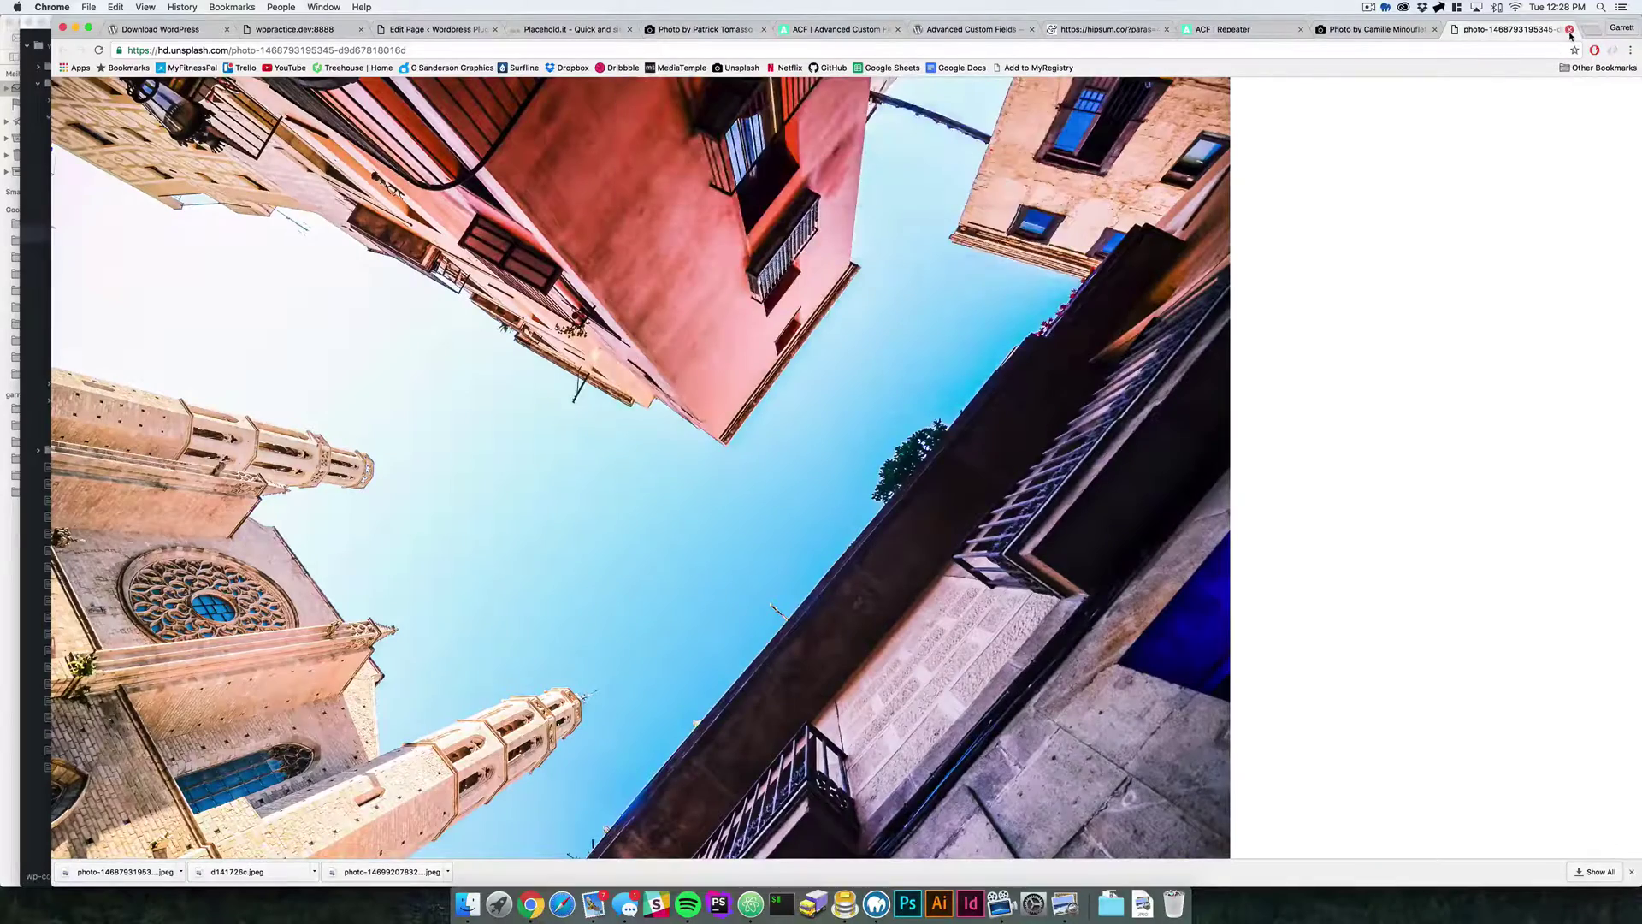
click(1571, 30)
click(62, 50)
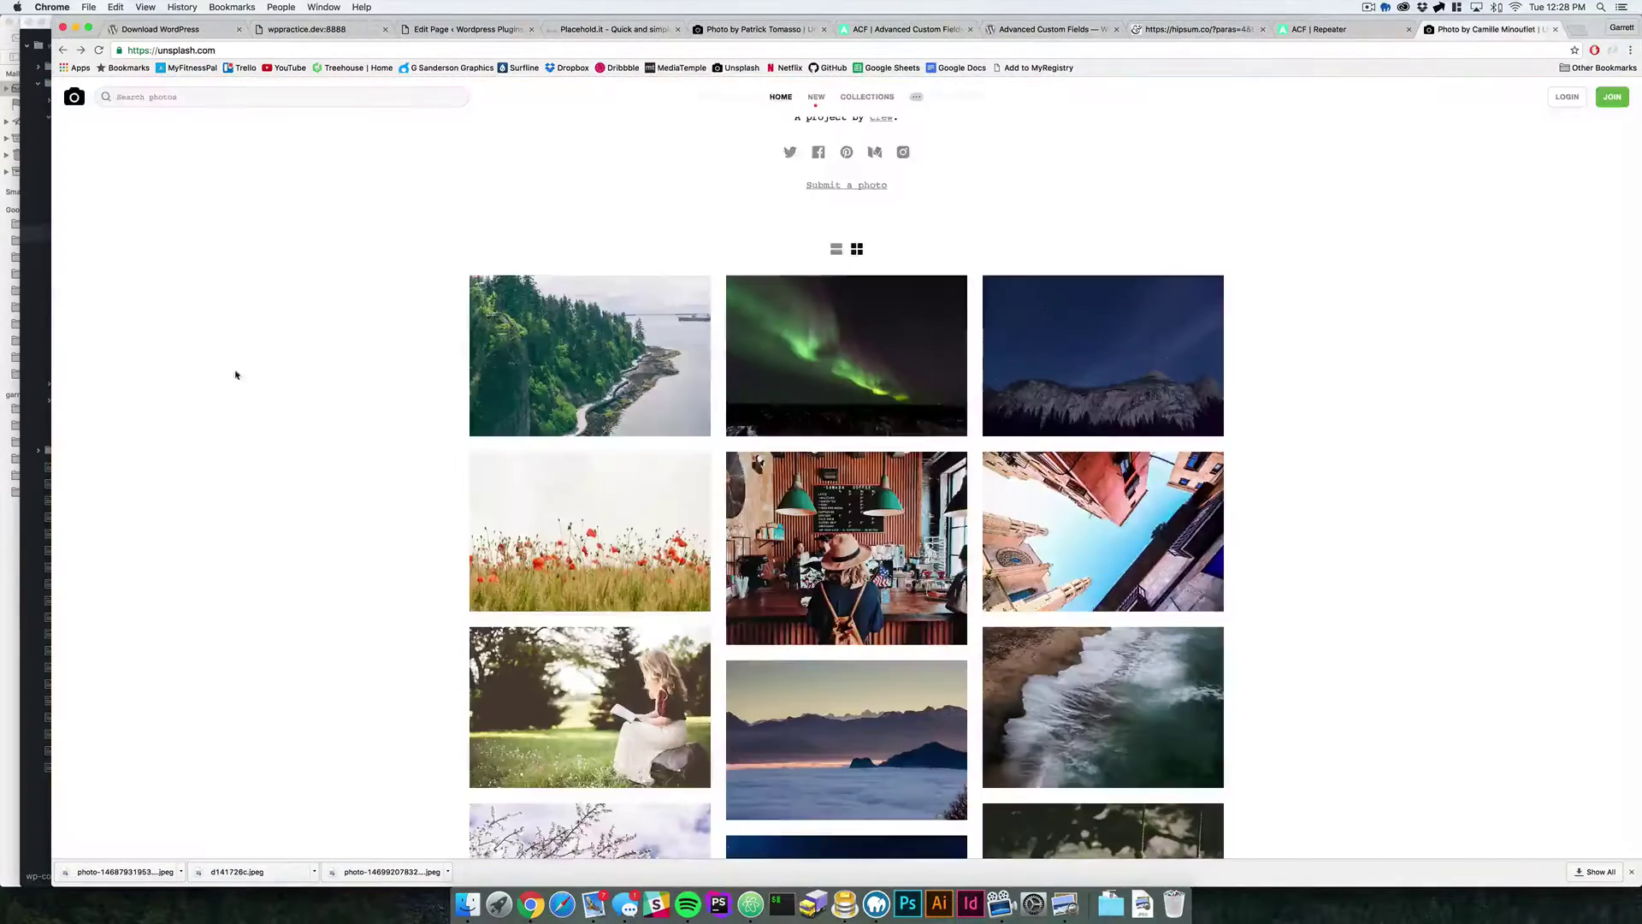
Save the full-resolution hooded figure night-sky photo
scroll(334, 520, down, 5)
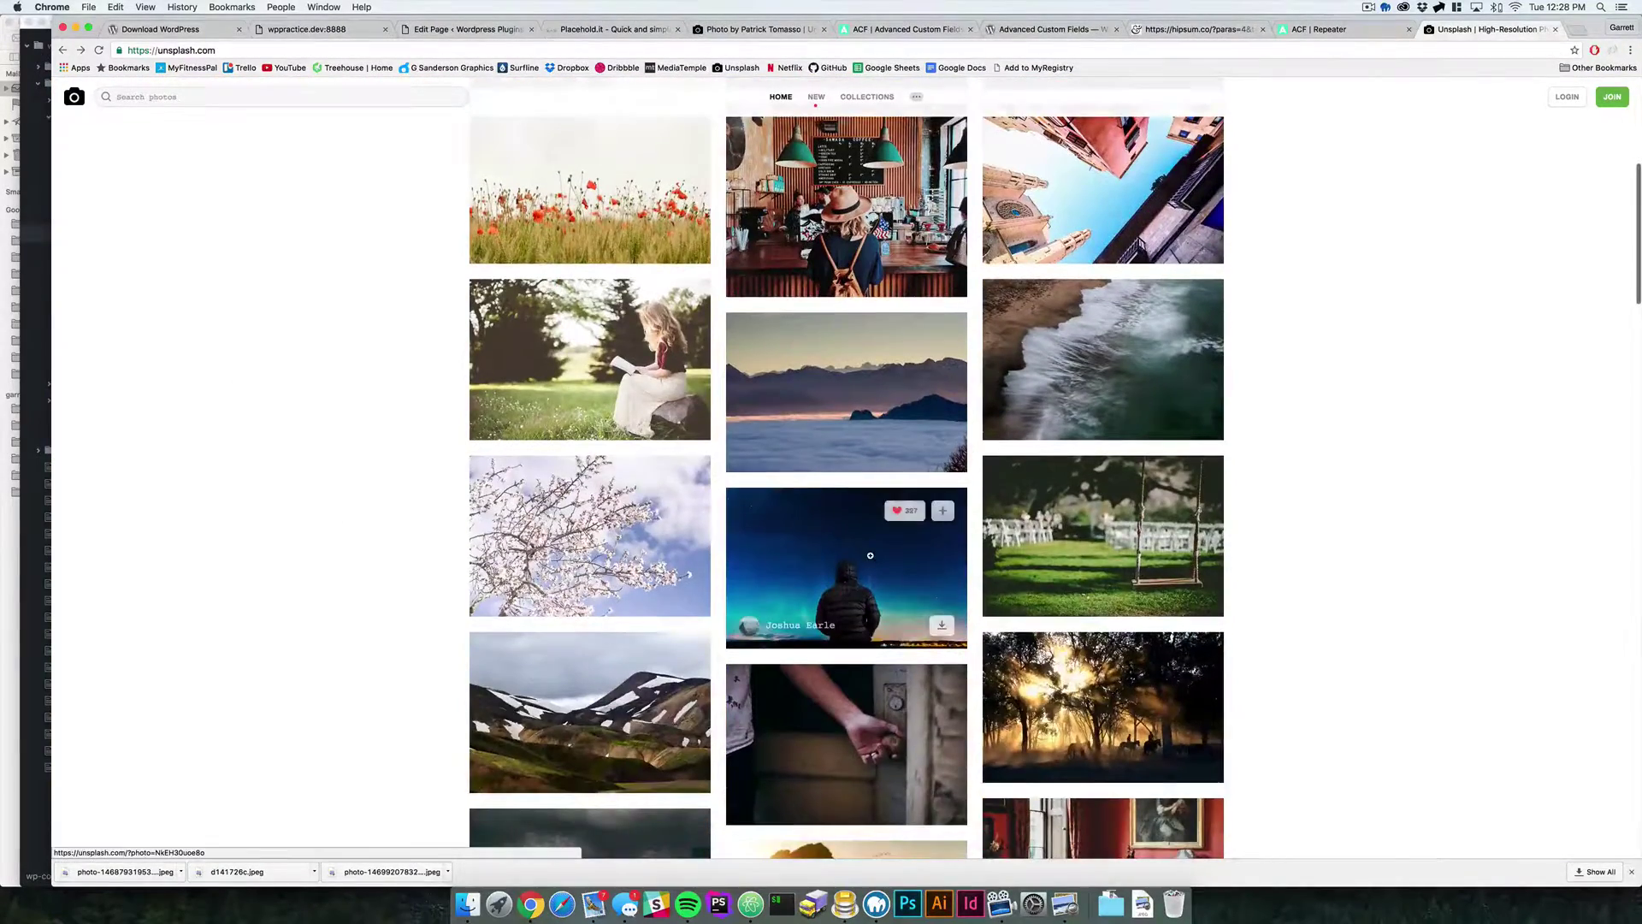
click(868, 555)
click(753, 253)
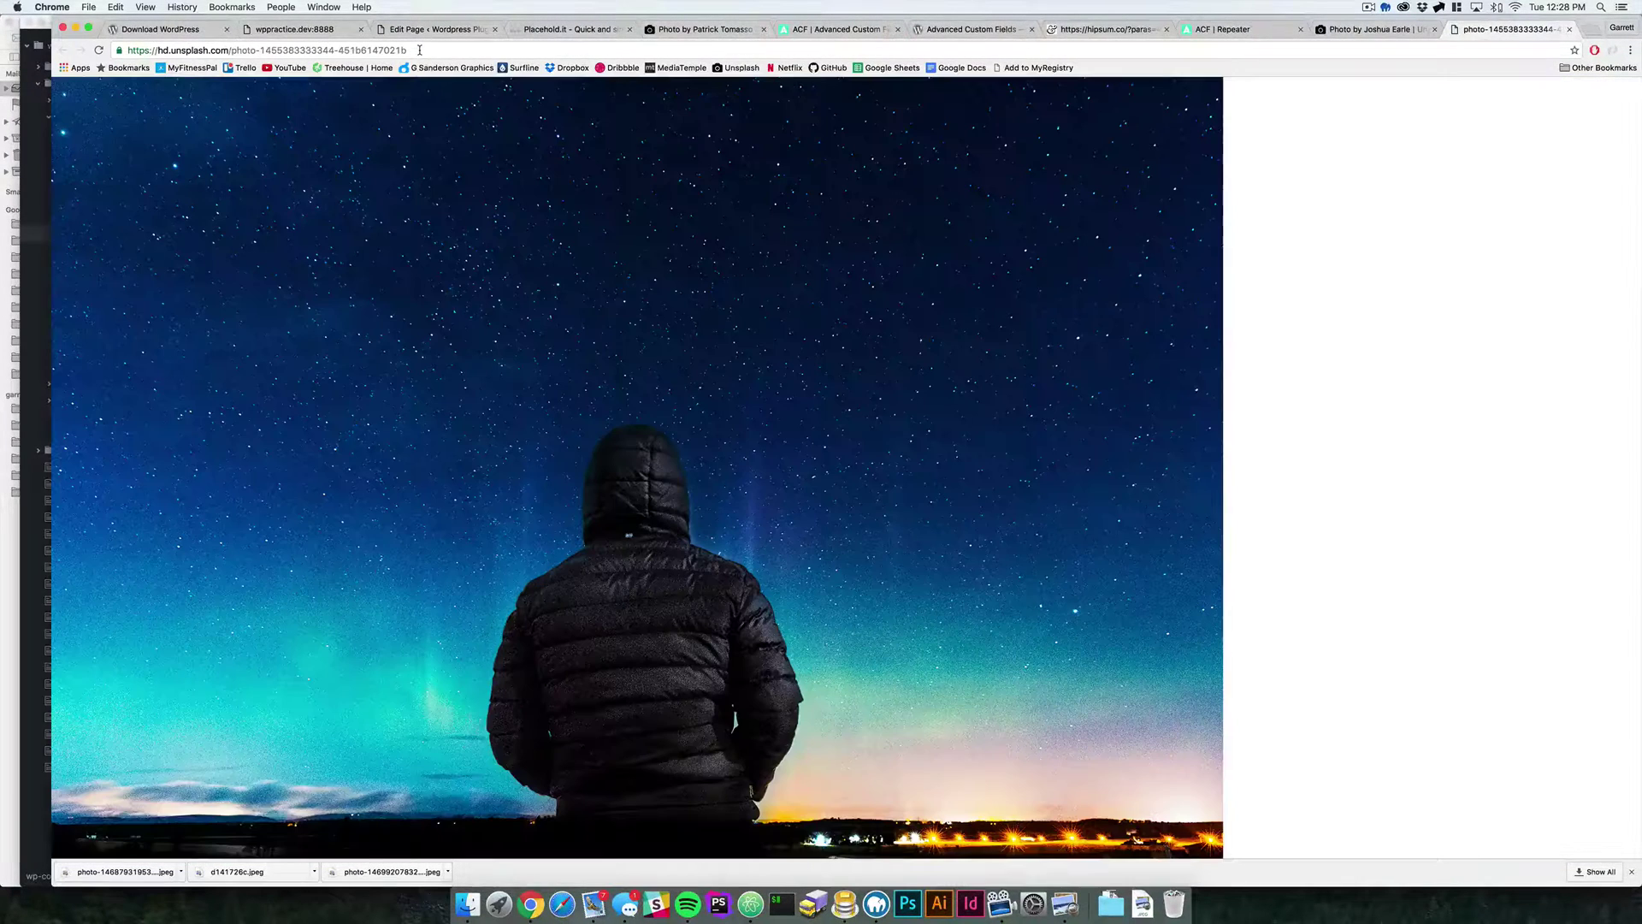
click(420, 53)
right_click(624, 199)
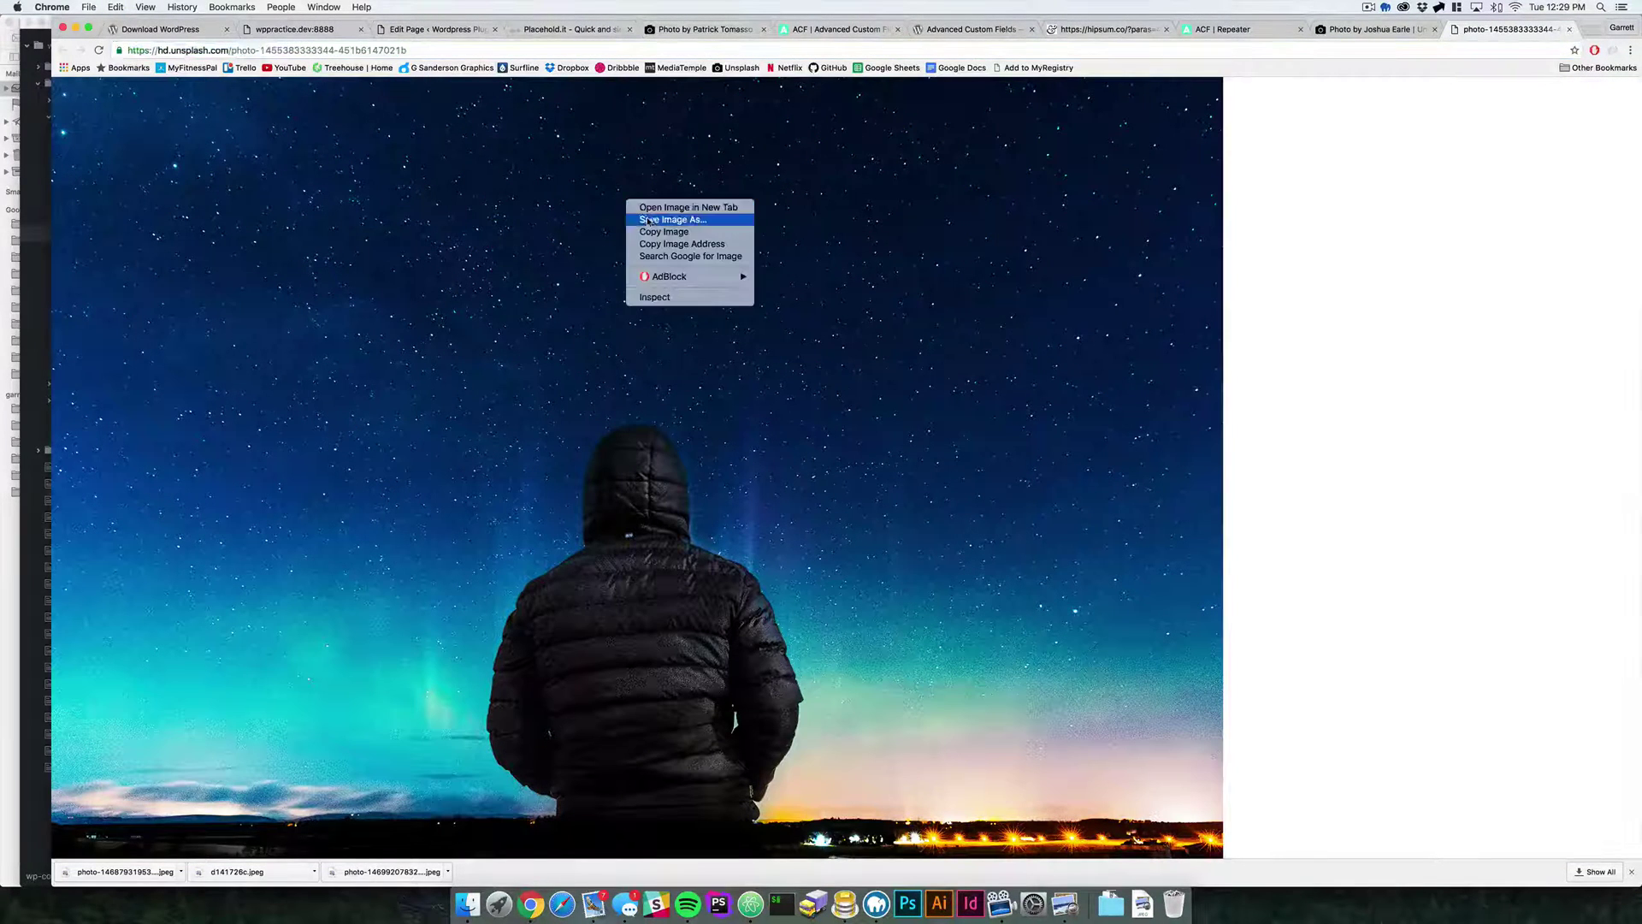
click(650, 227)
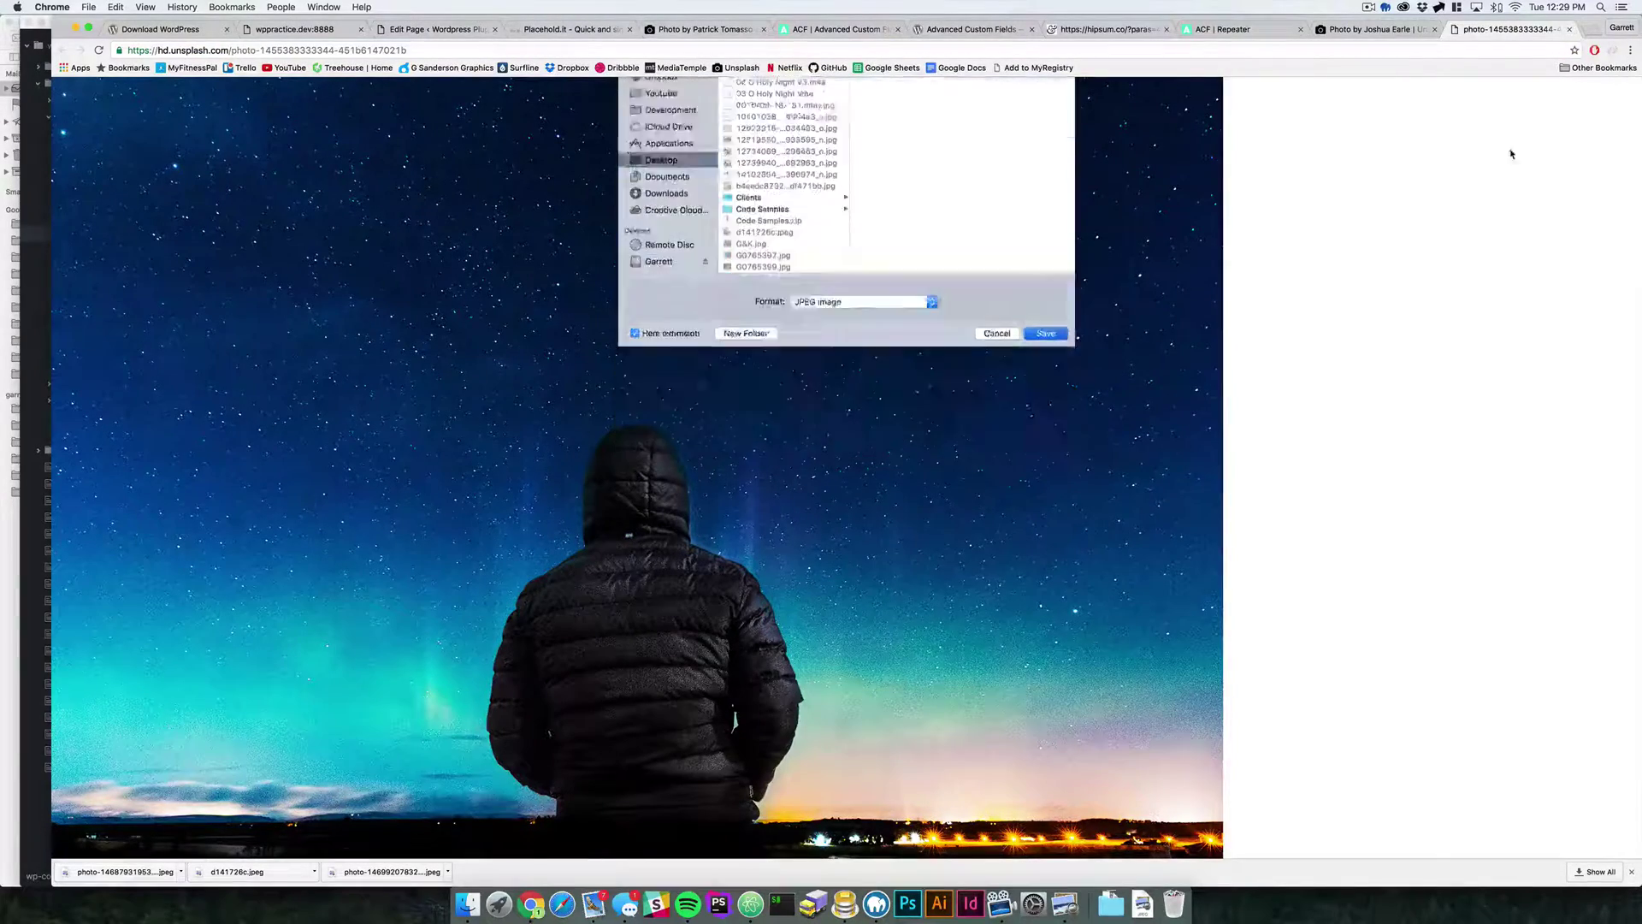
key(Return)
click(1570, 29)
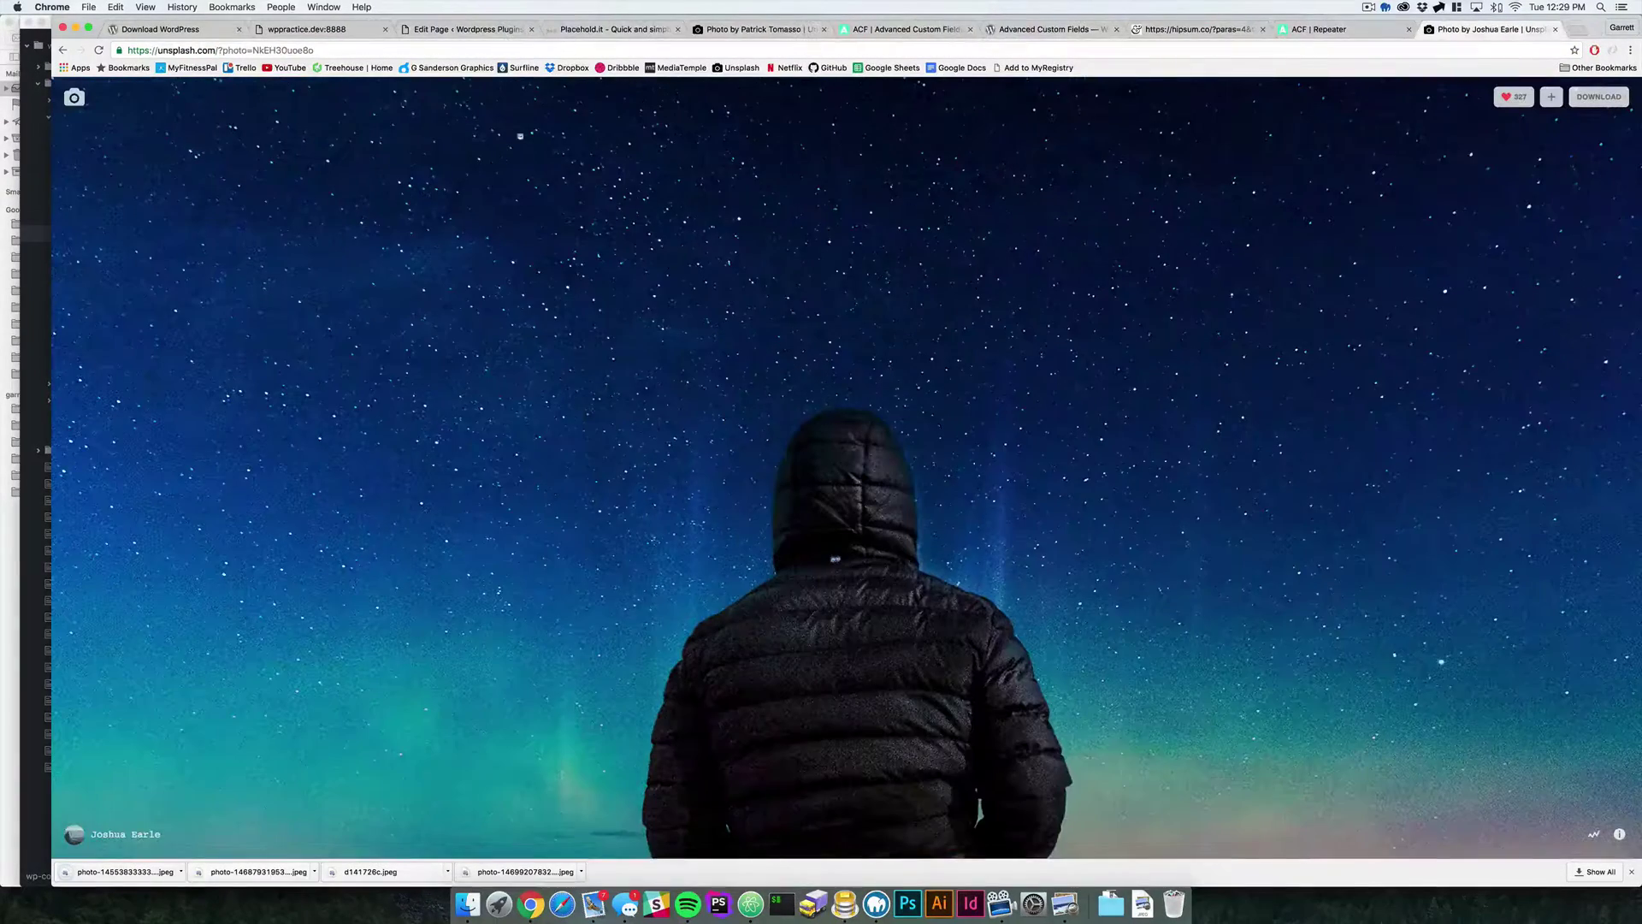
click(63, 49)
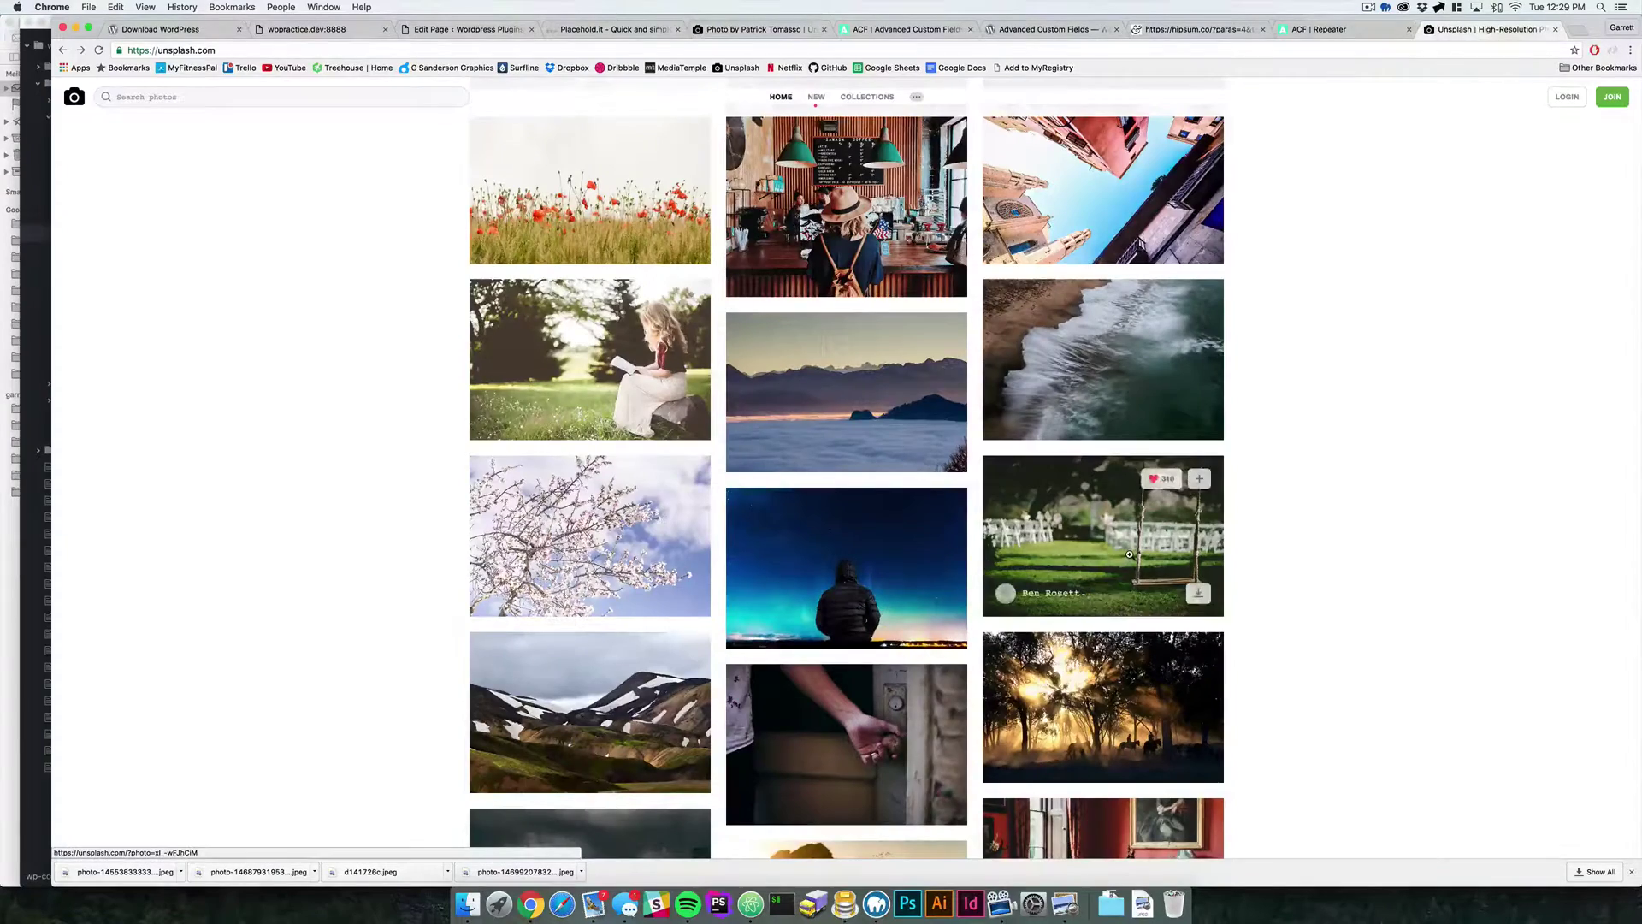
Save the full-resolution tree swing photo
click(1196, 567)
click(1601, 97)
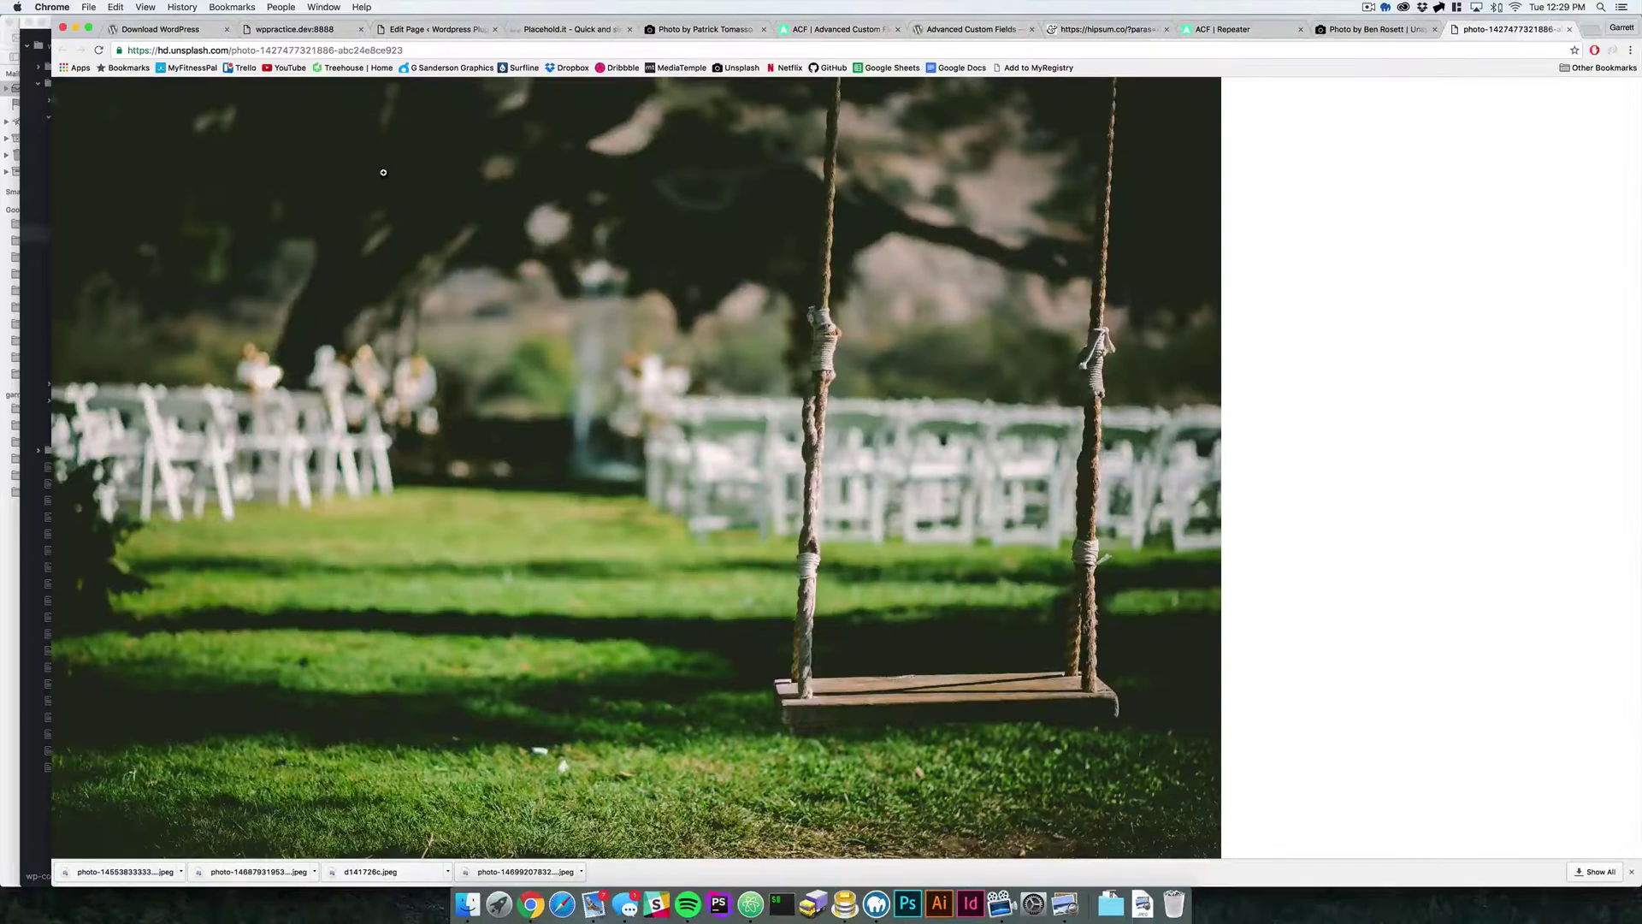
right_click(525, 238)
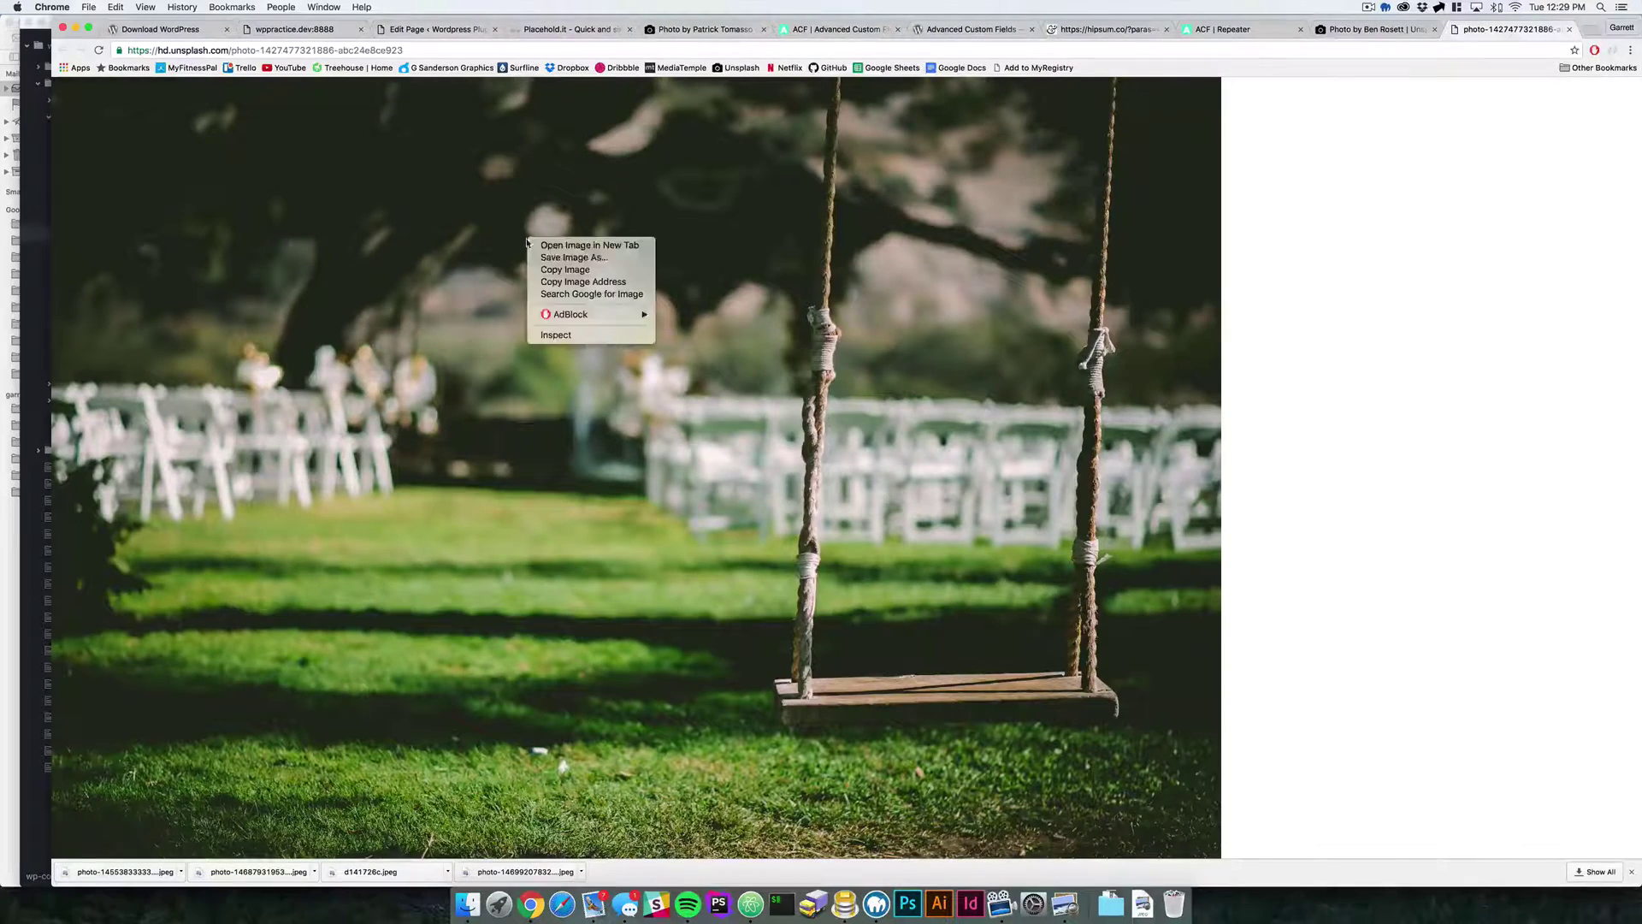
click(565, 256)
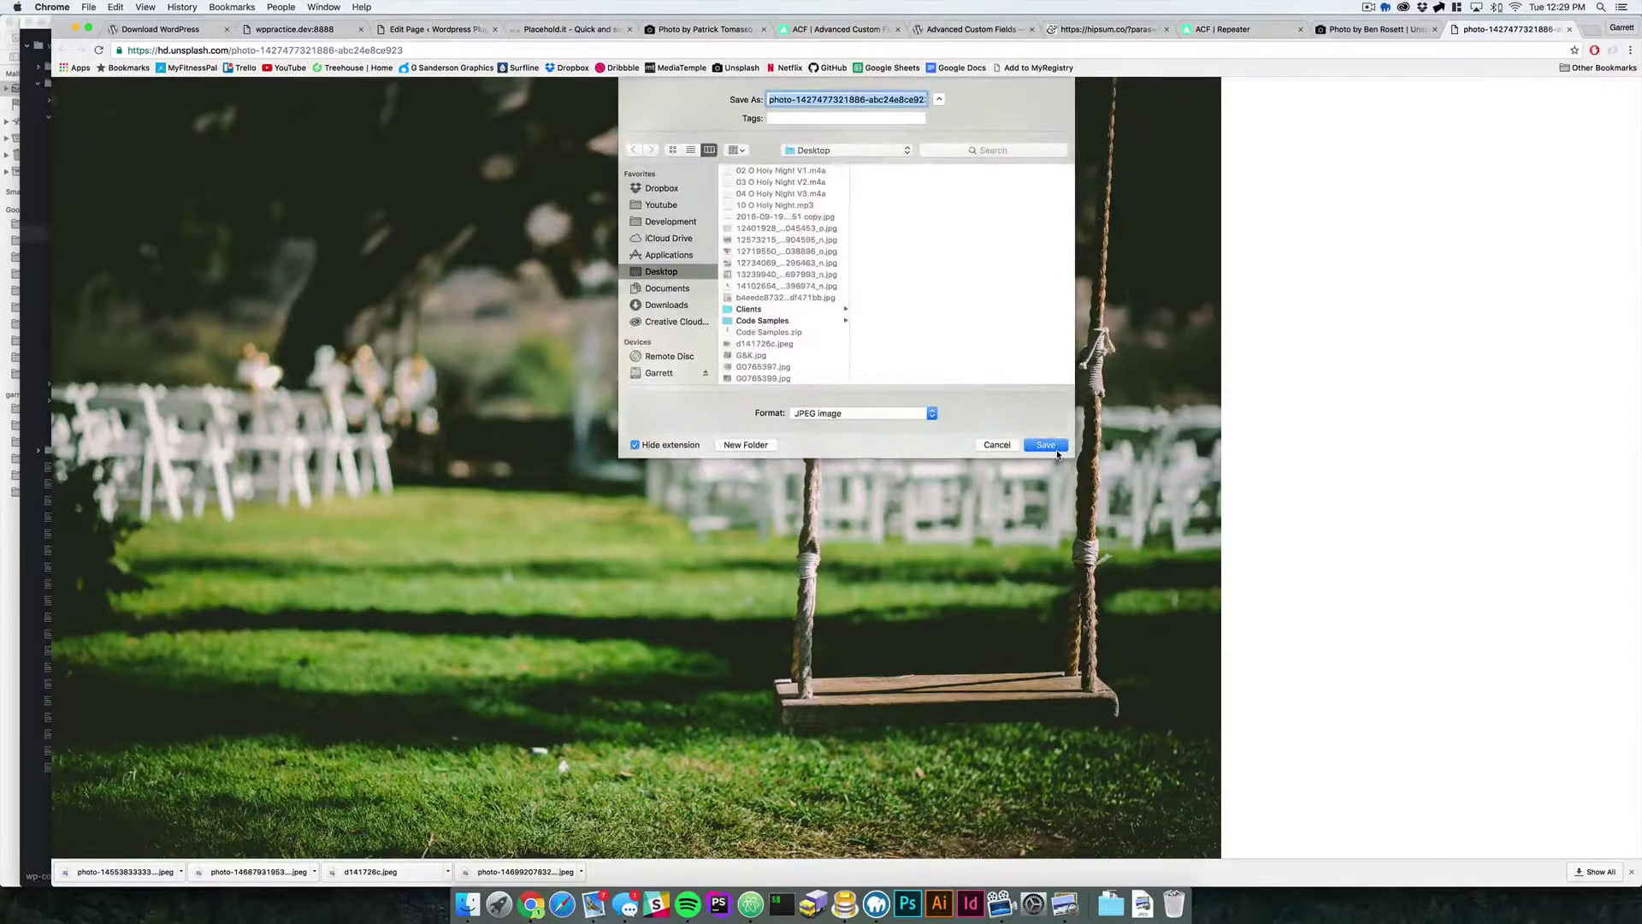
click(1045, 445)
click(1570, 30)
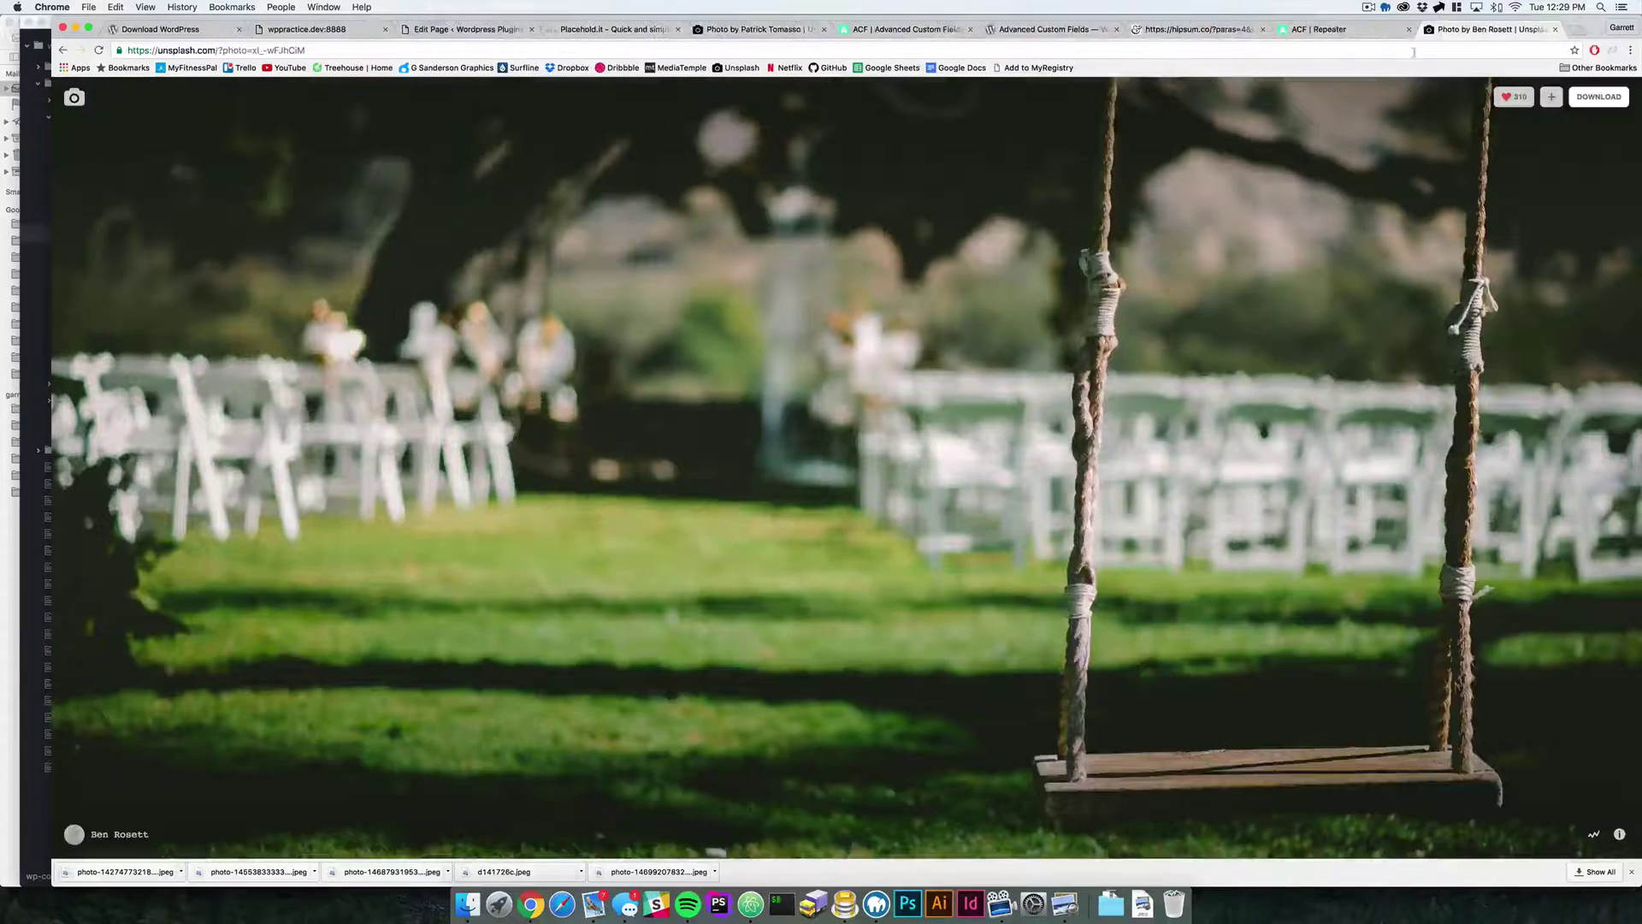
click(63, 50)
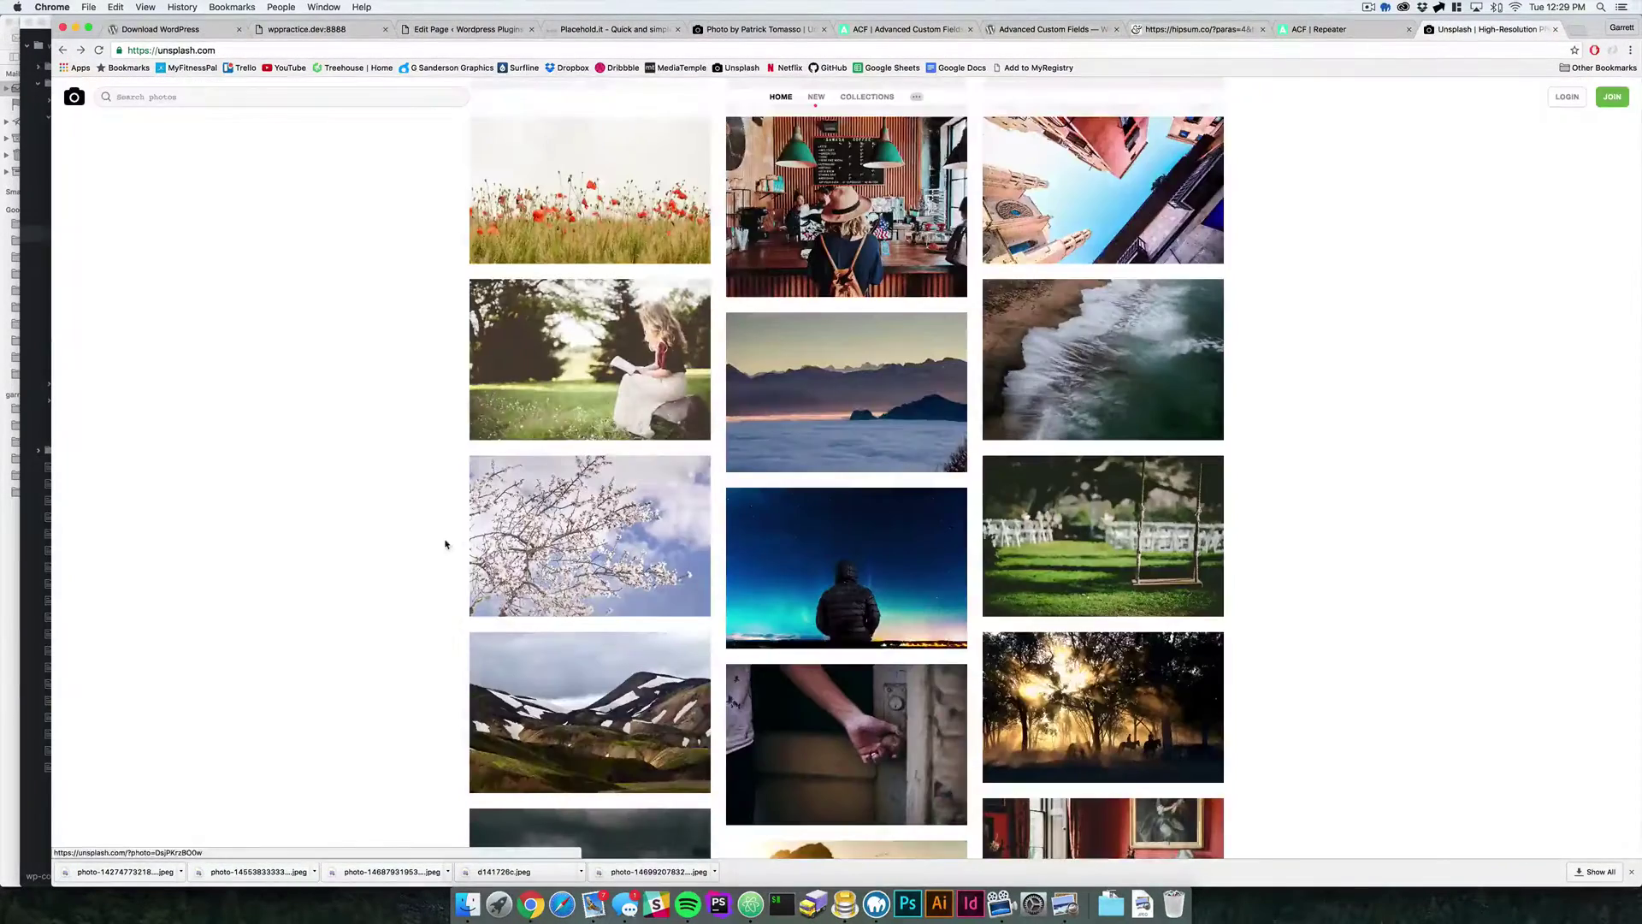
Save the full-resolution hand-on-doorknob photo and close the Unsplash tabs
scroll(447, 542, down, 5)
click(867, 421)
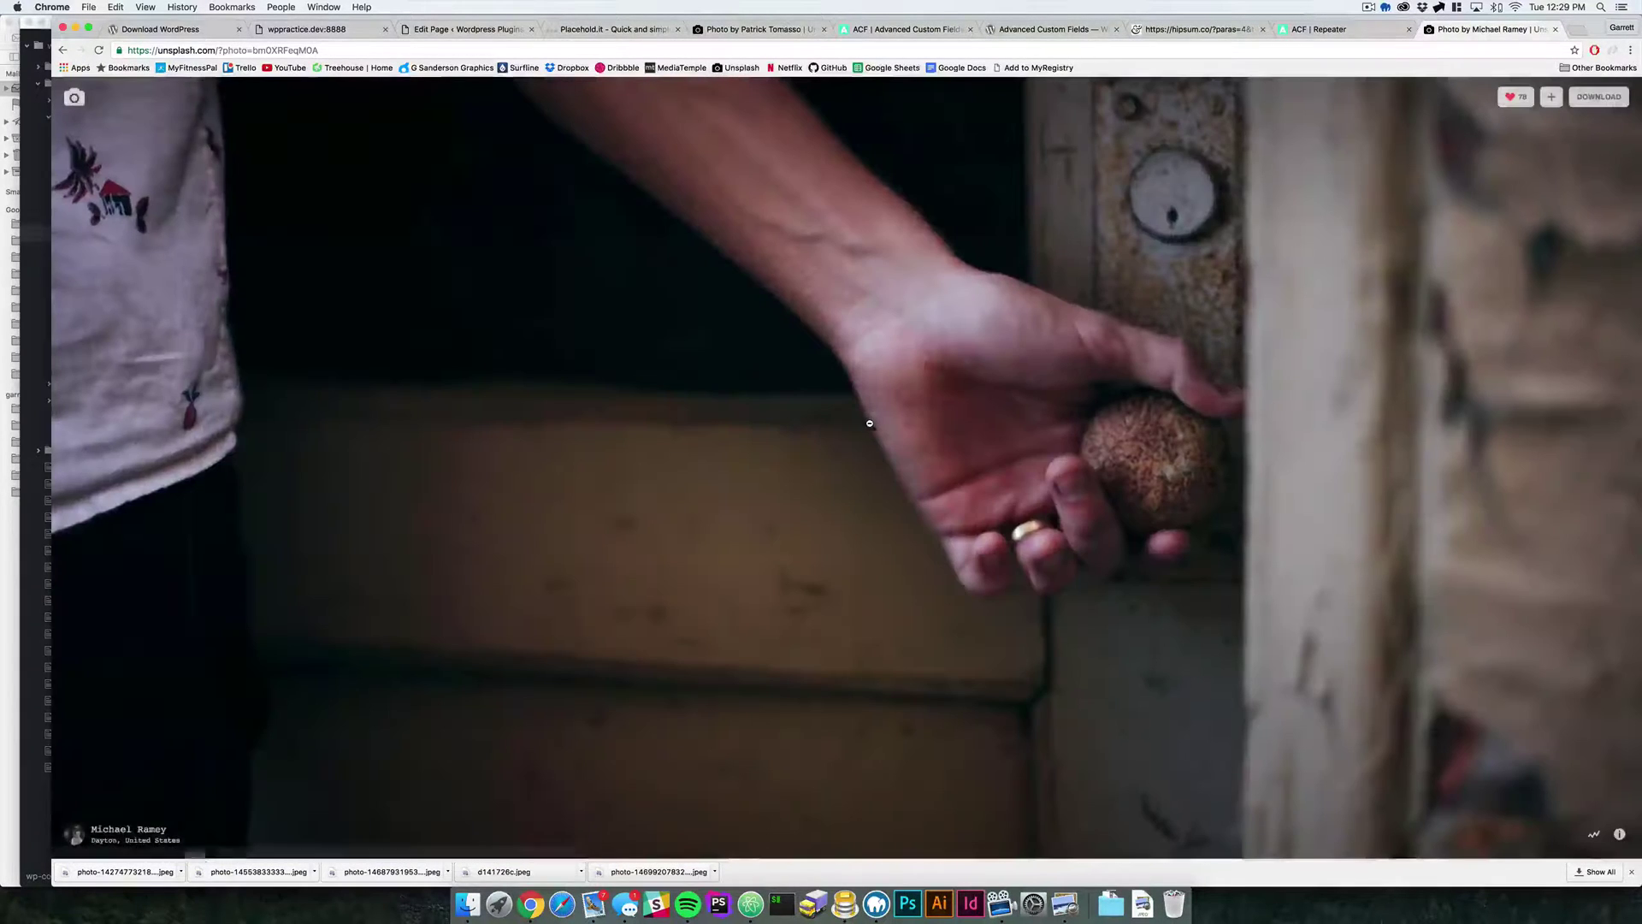
click(1596, 97)
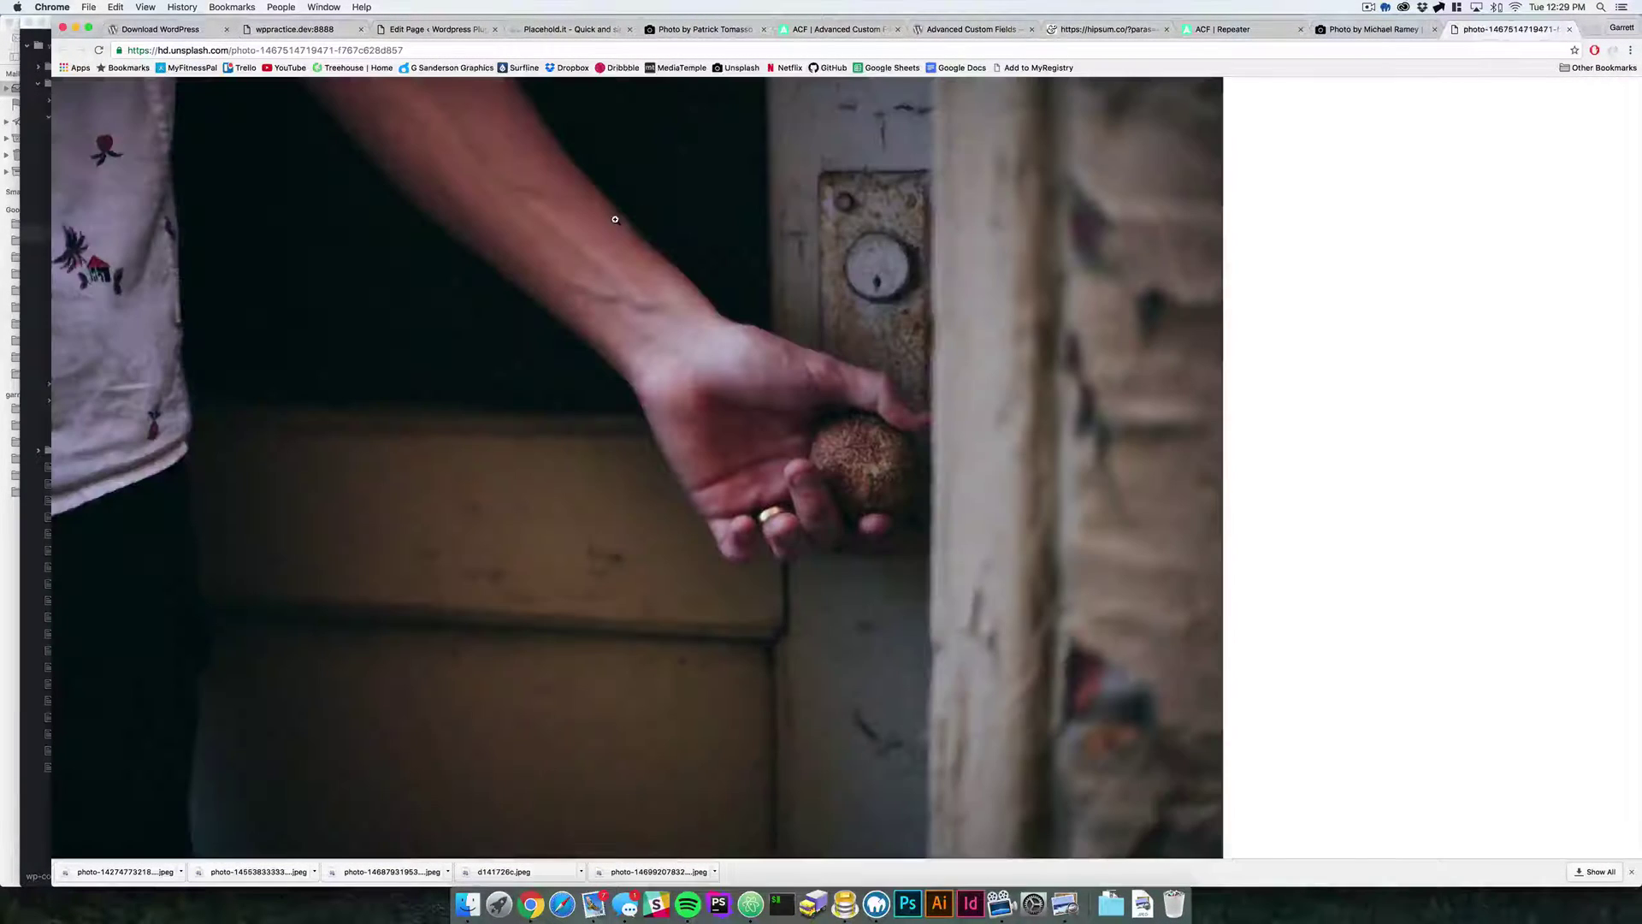
right_click(616, 219)
click(663, 237)
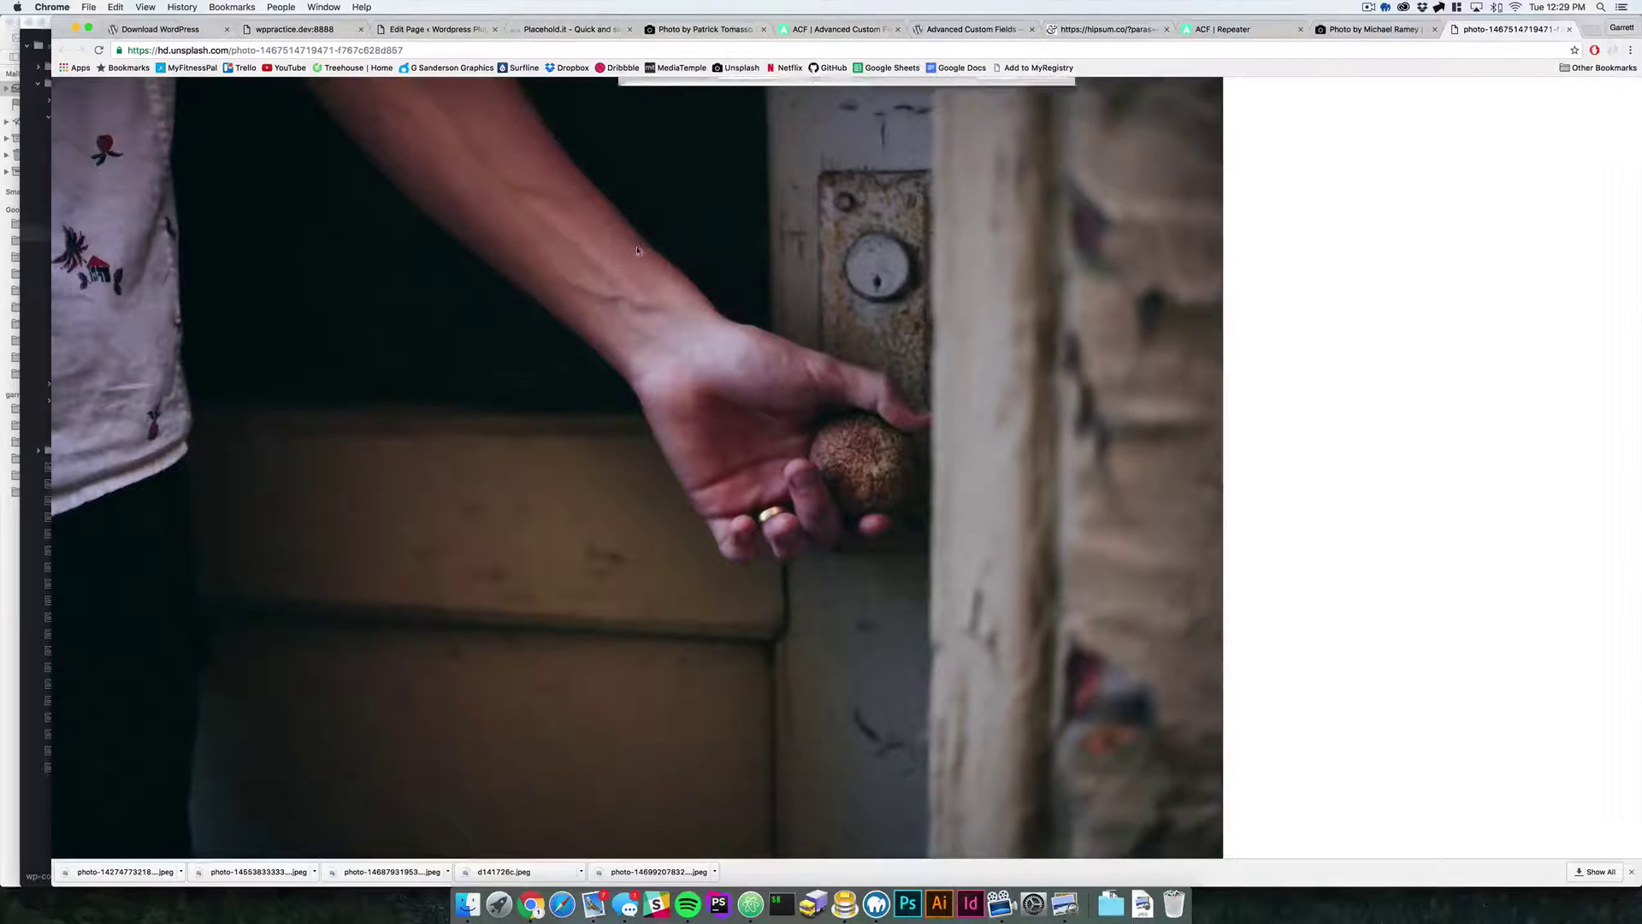
key(Return)
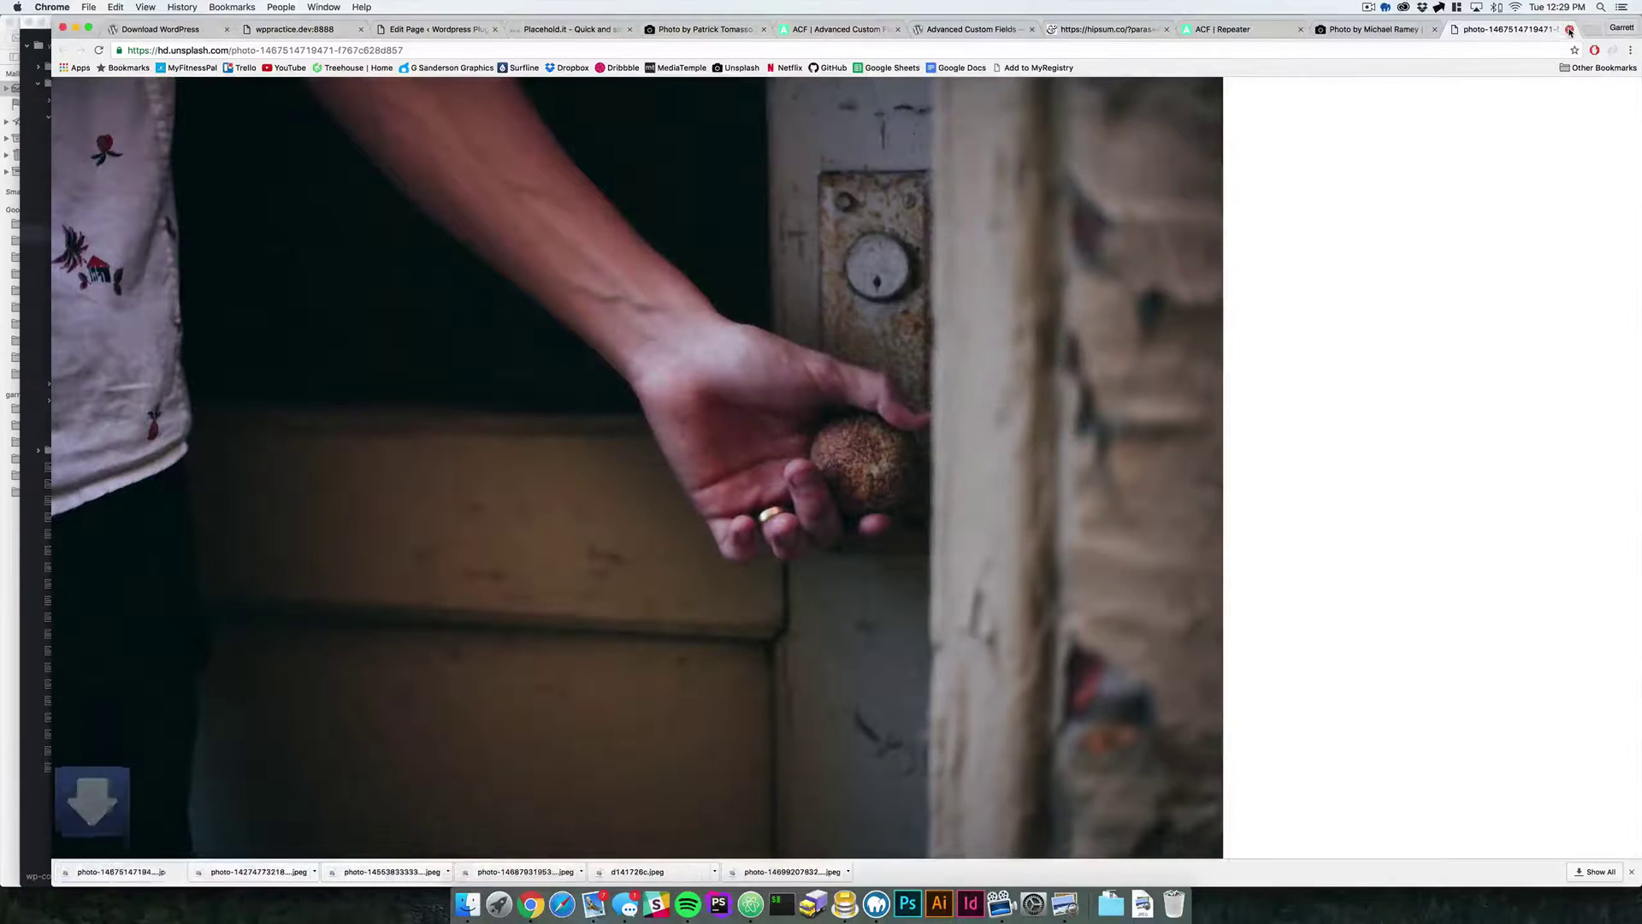
click(1568, 29)
click(1556, 30)
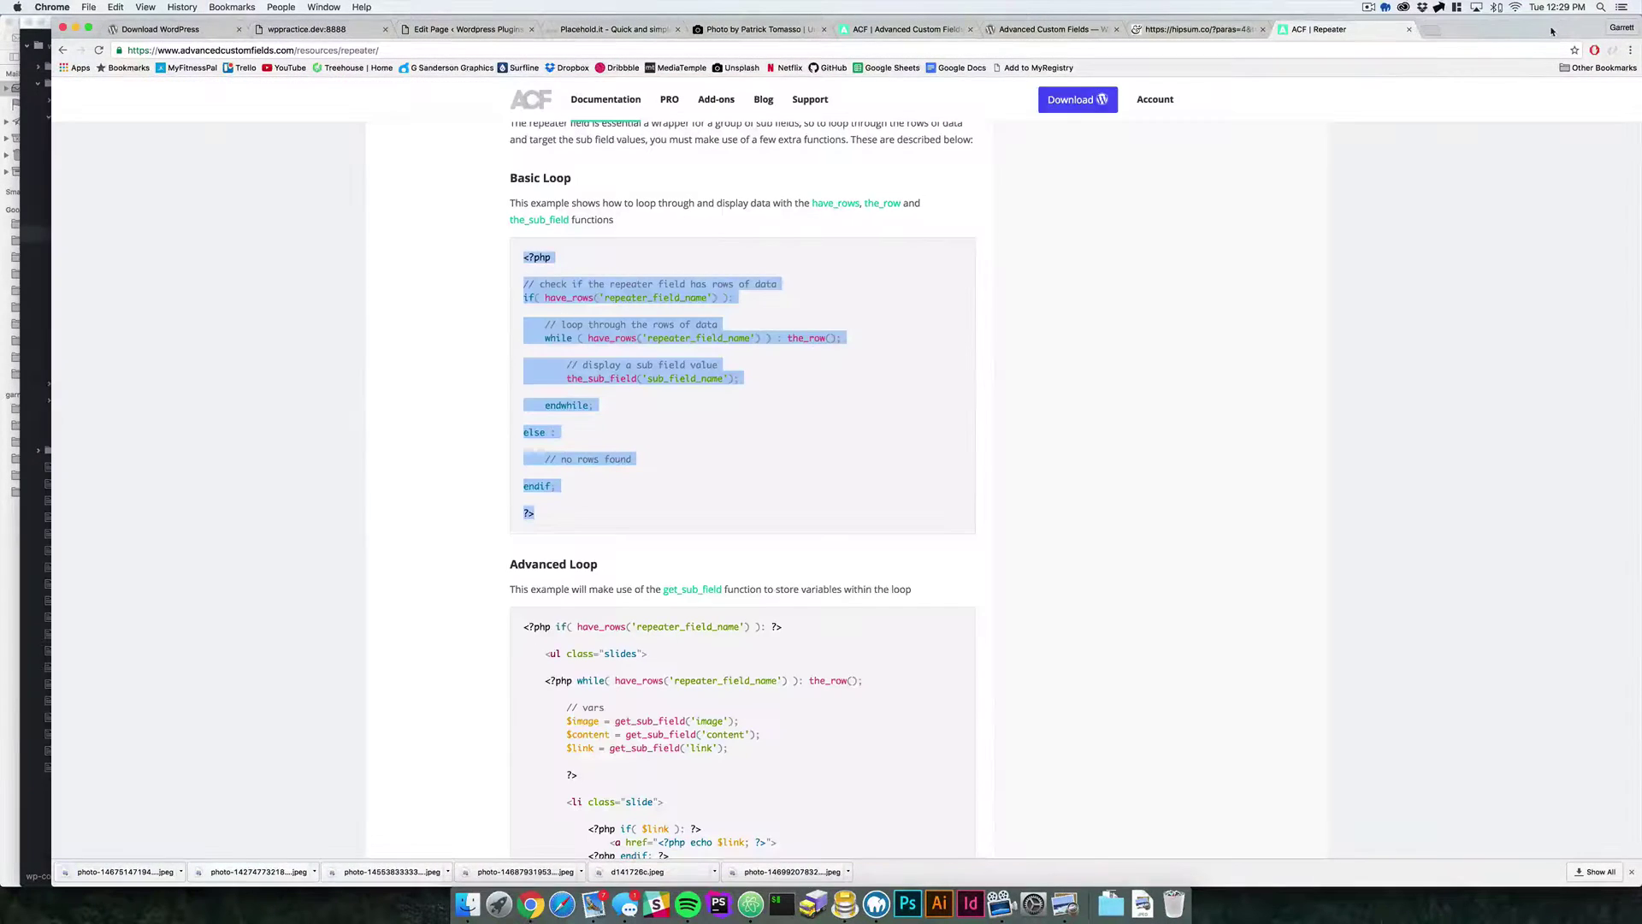
Search 'acf gallery', open the ACF Gallery documentation, then return to the Home page editor
click(450, 255)
click(141, 50)
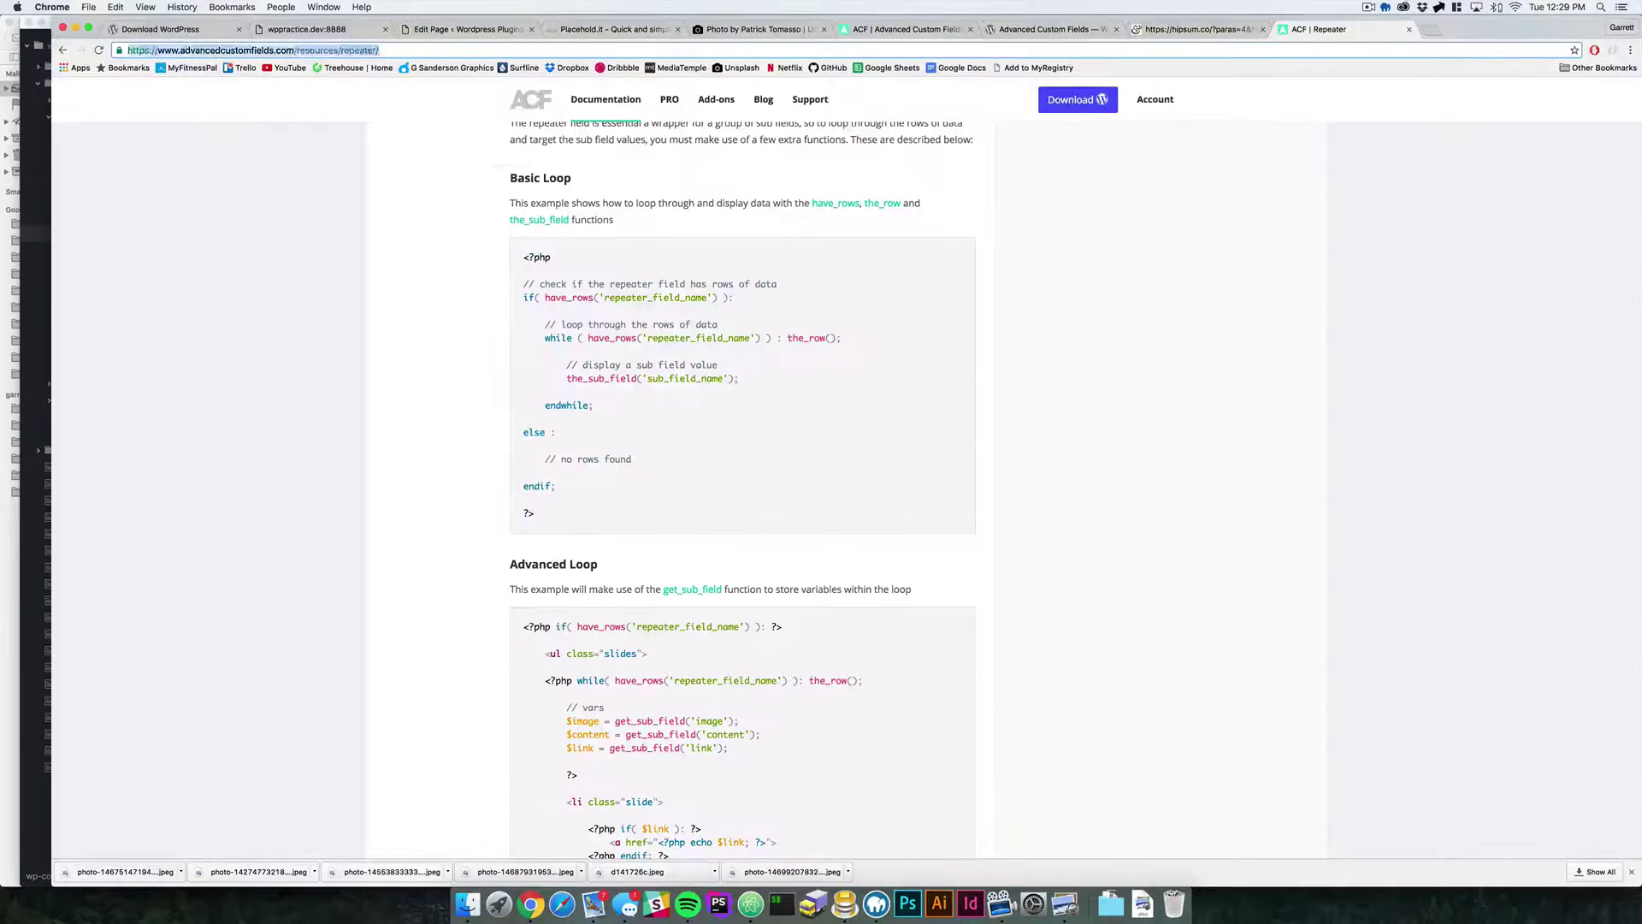
text(acfun)
key(BackSpace)
key(BackSpace)
text(gallery)
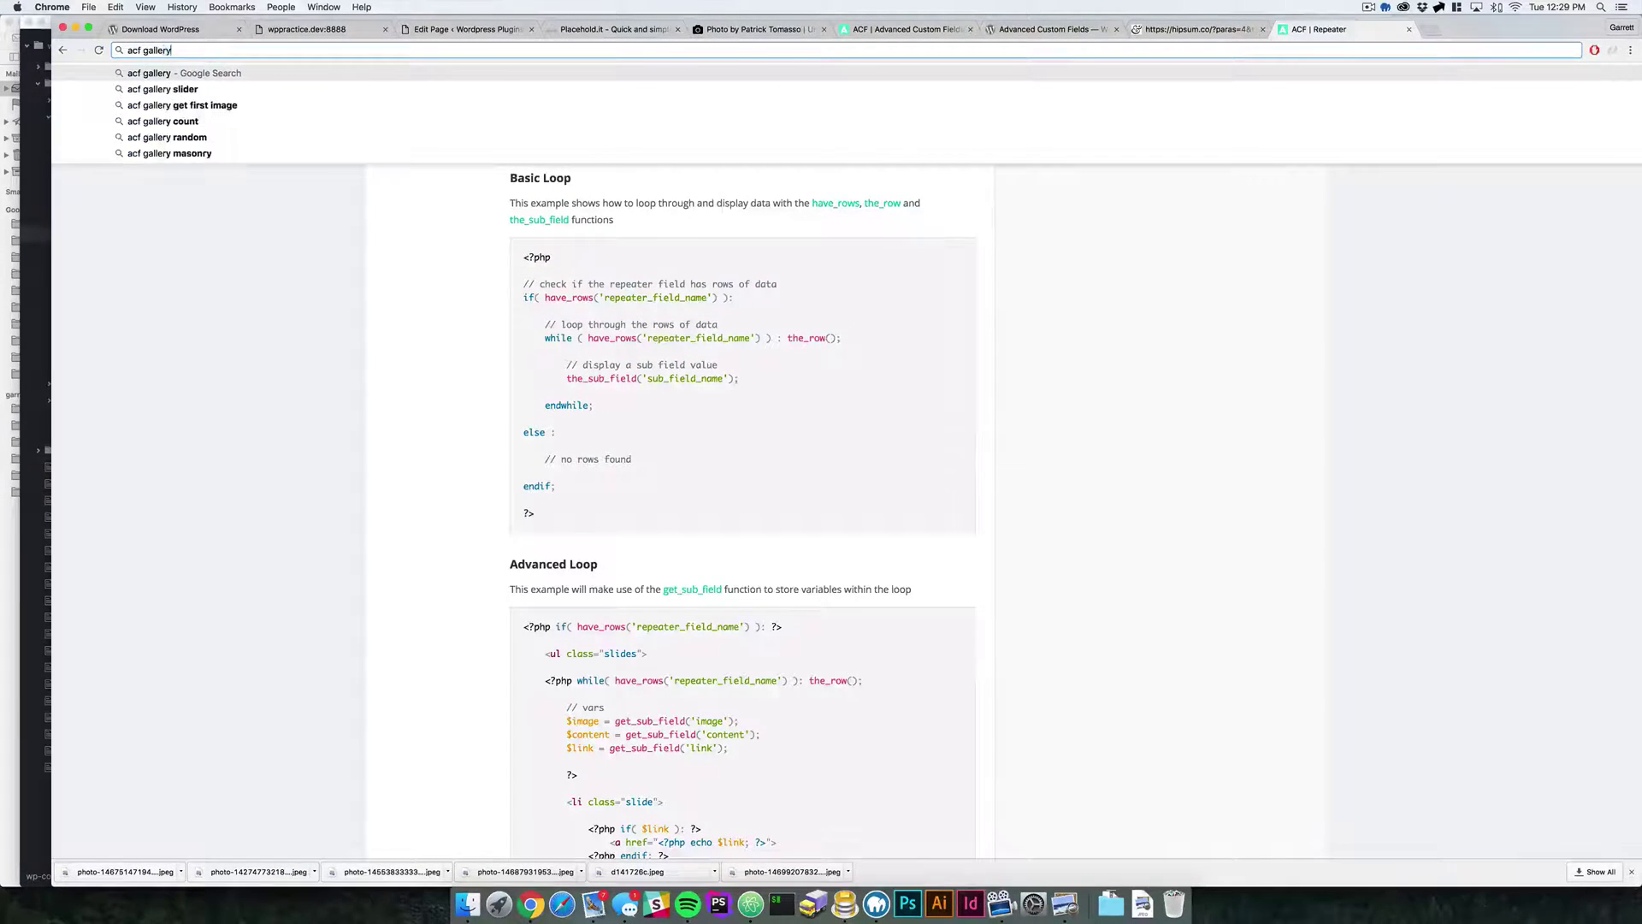
key(Return)
click(175, 194)
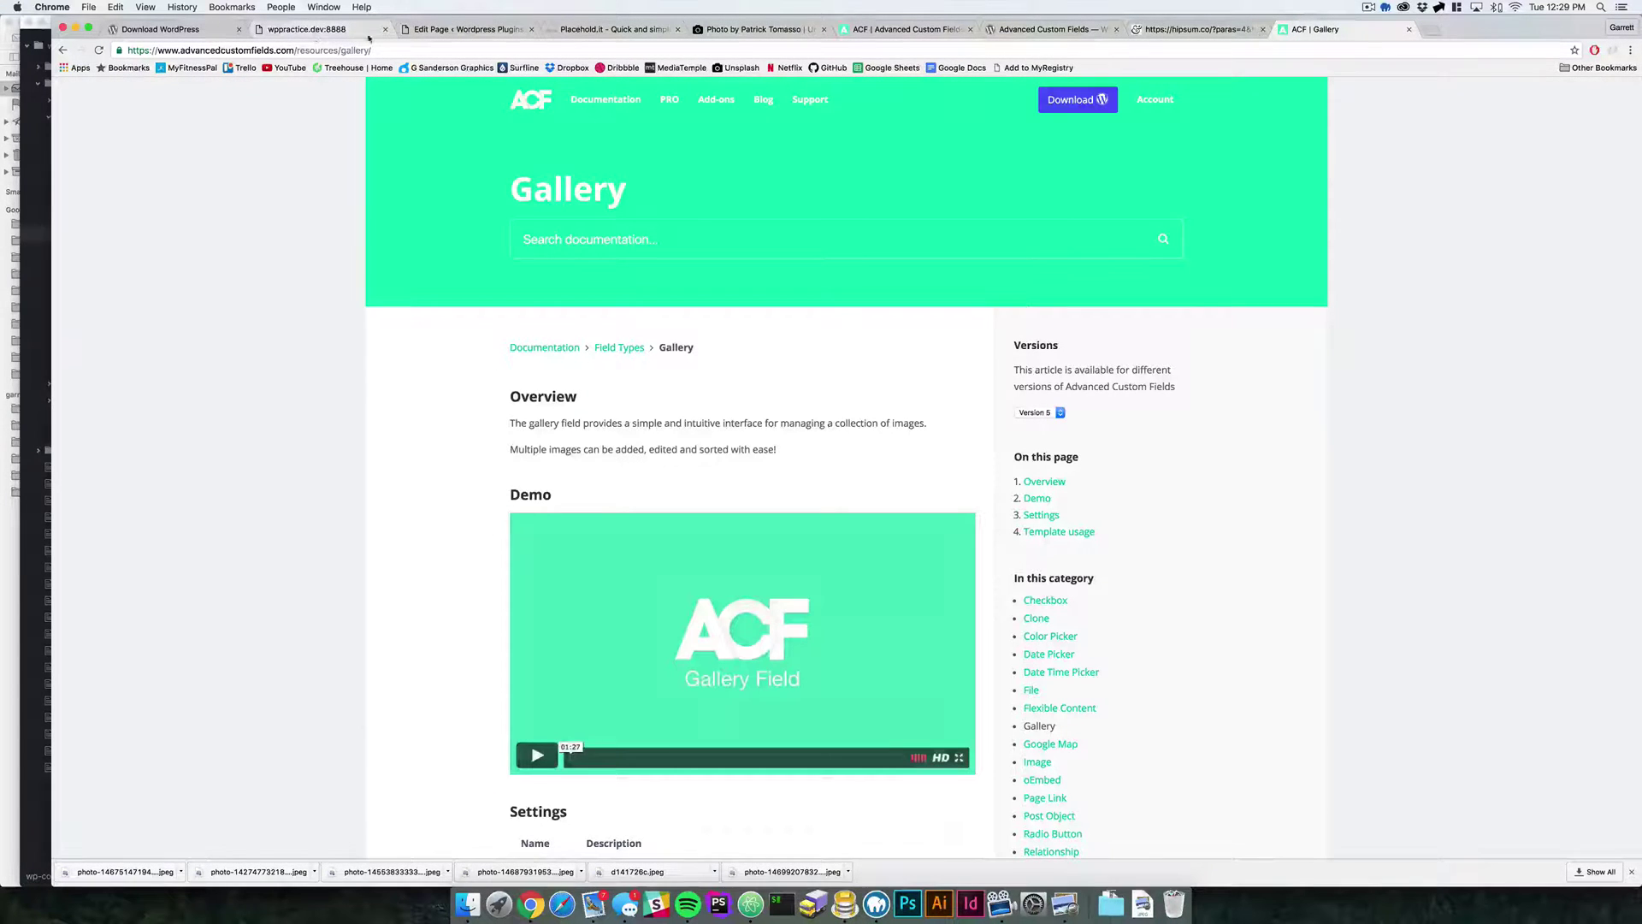
click(454, 29)
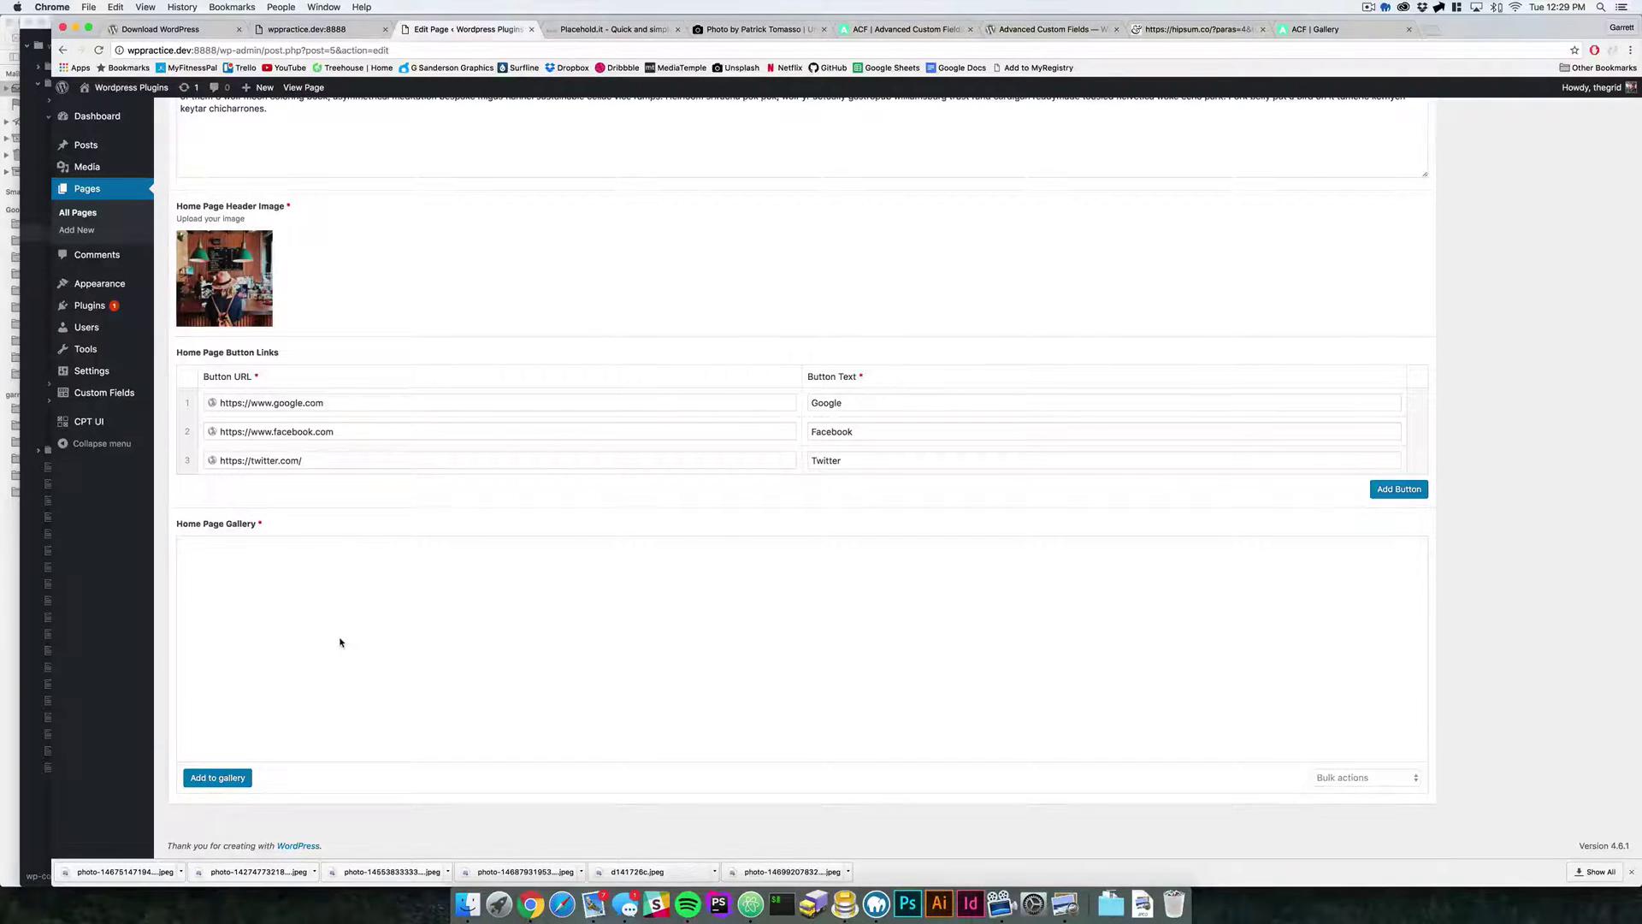
Upload the six downloaded photos to the media library from the Home Page Gallery field
click(219, 777)
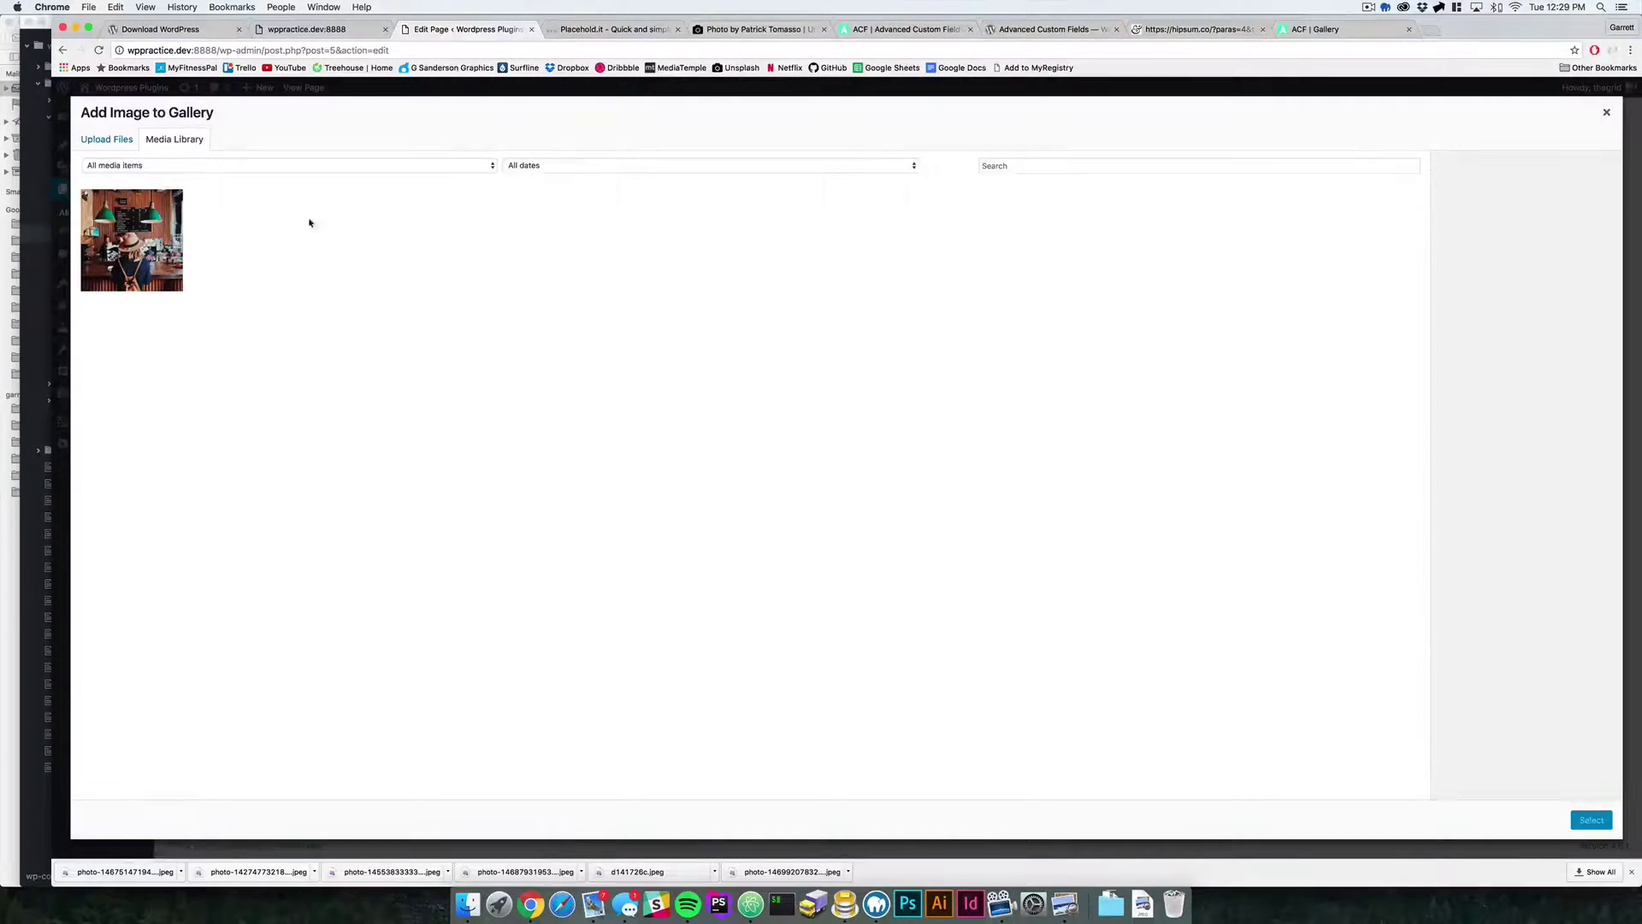
click(107, 139)
click(830, 428)
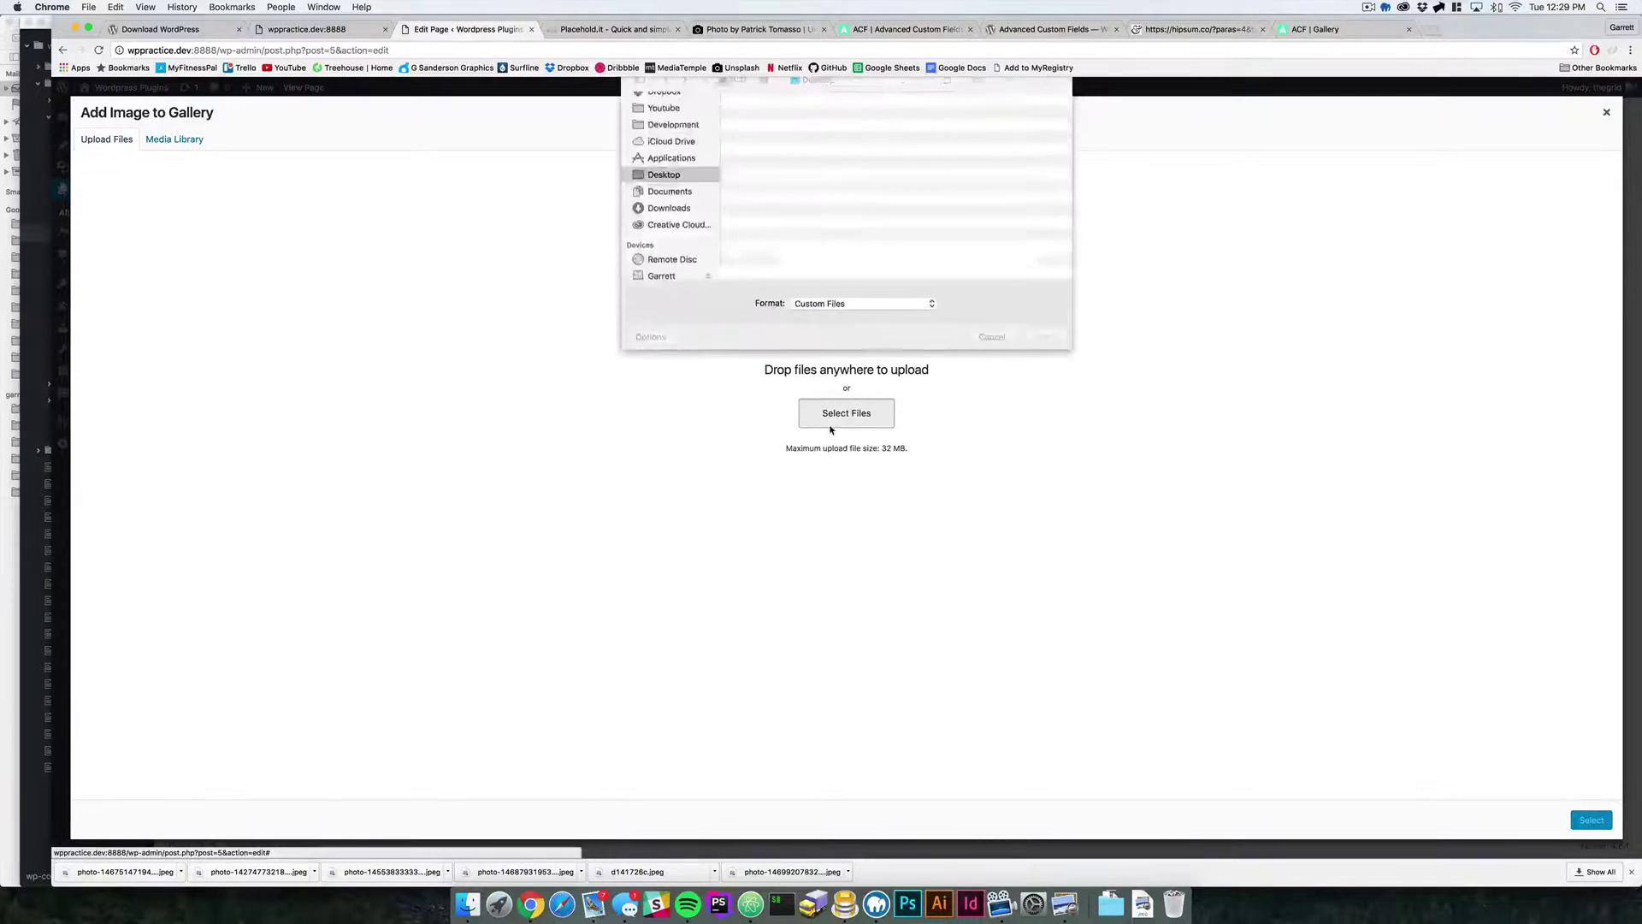
click(847, 126)
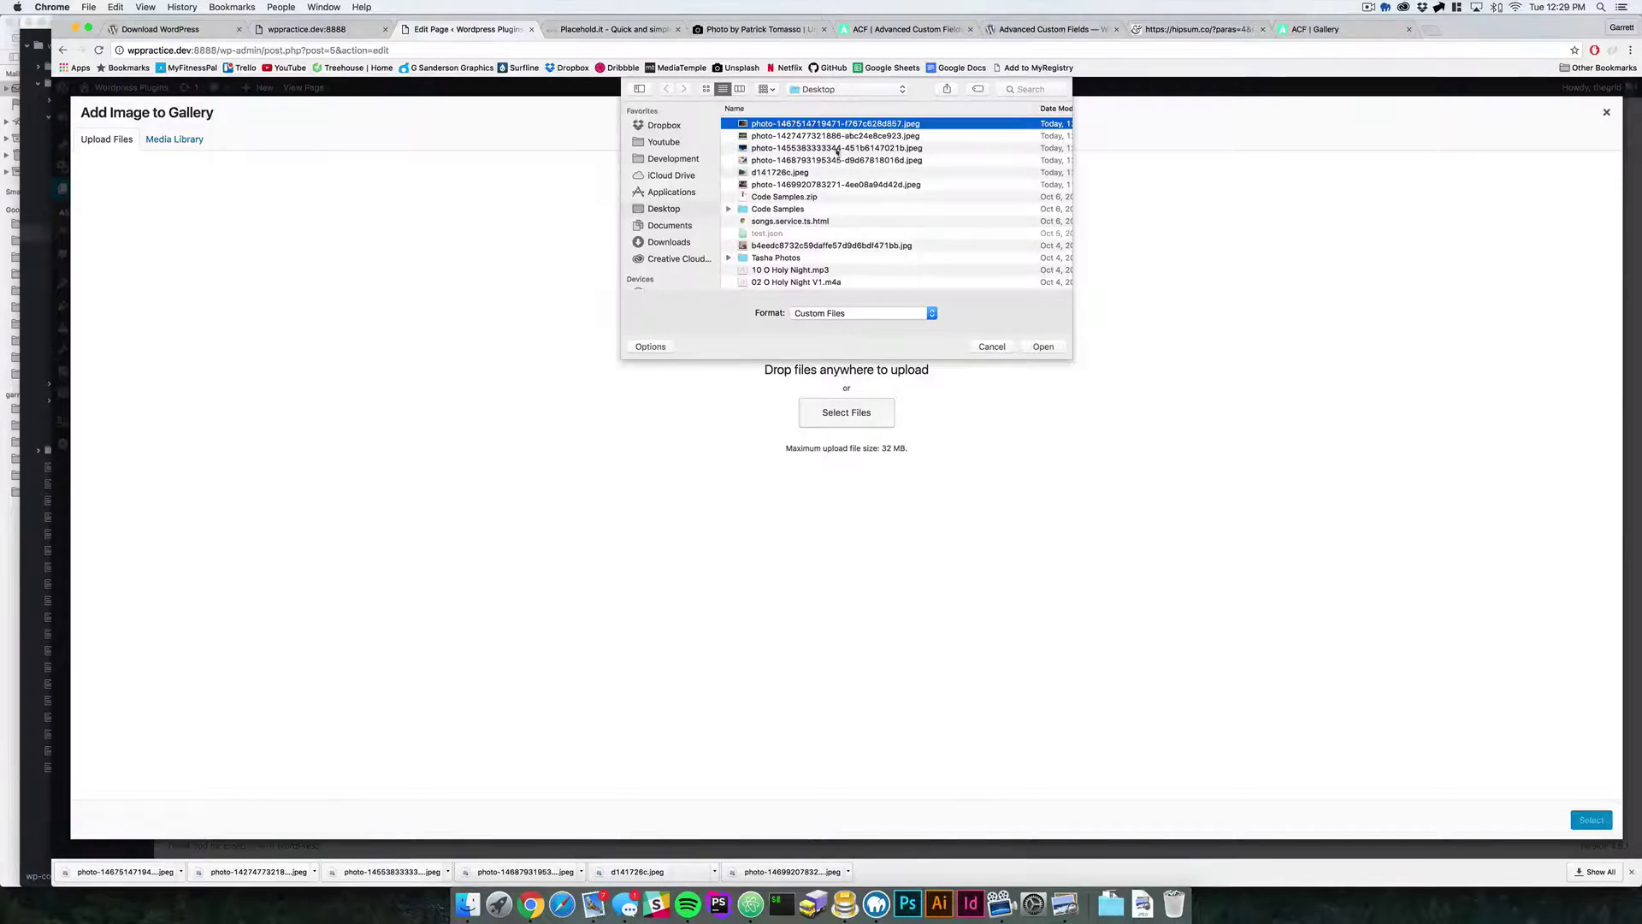
shift+click(834, 184)
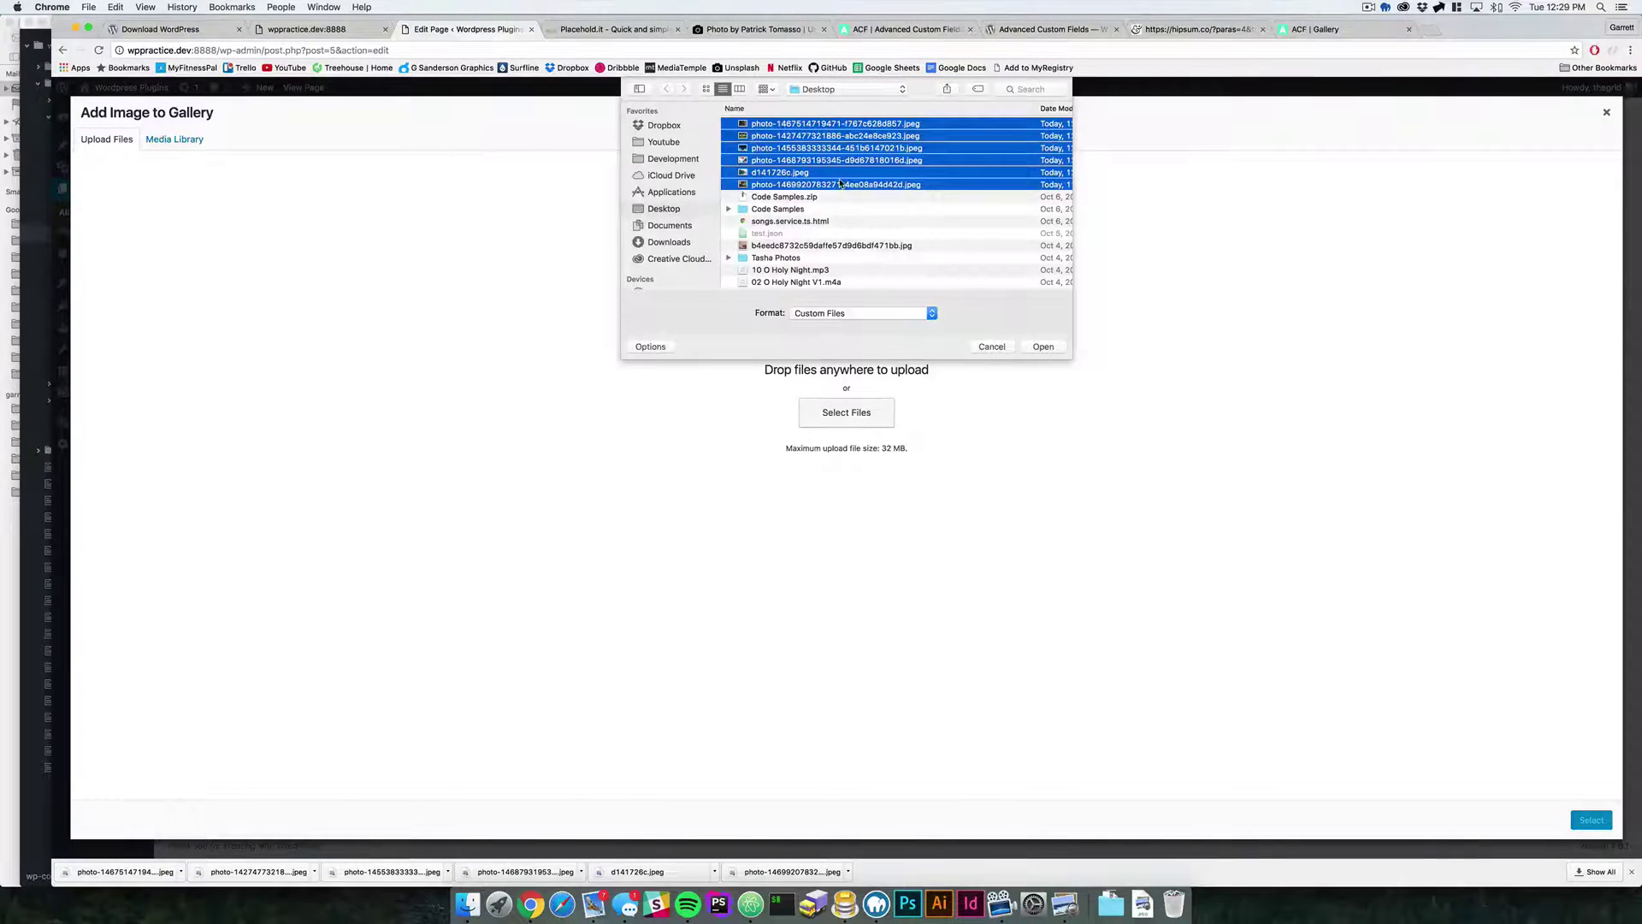
click(1042, 346)
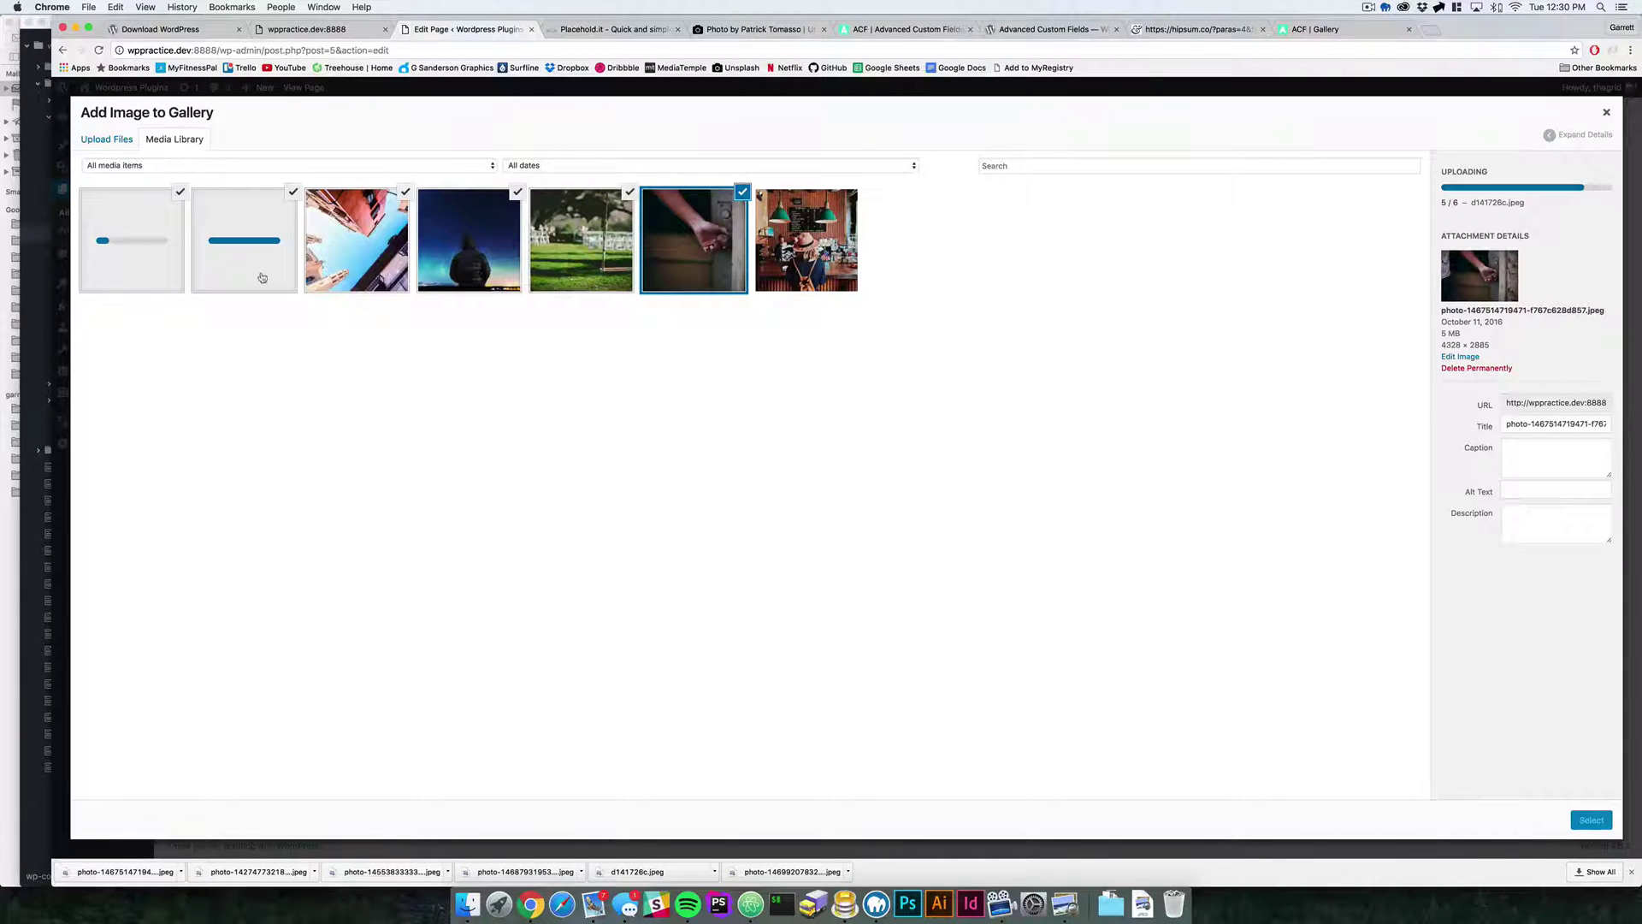
Review the uploaded photos' details and add them to the gallery
click(379, 275)
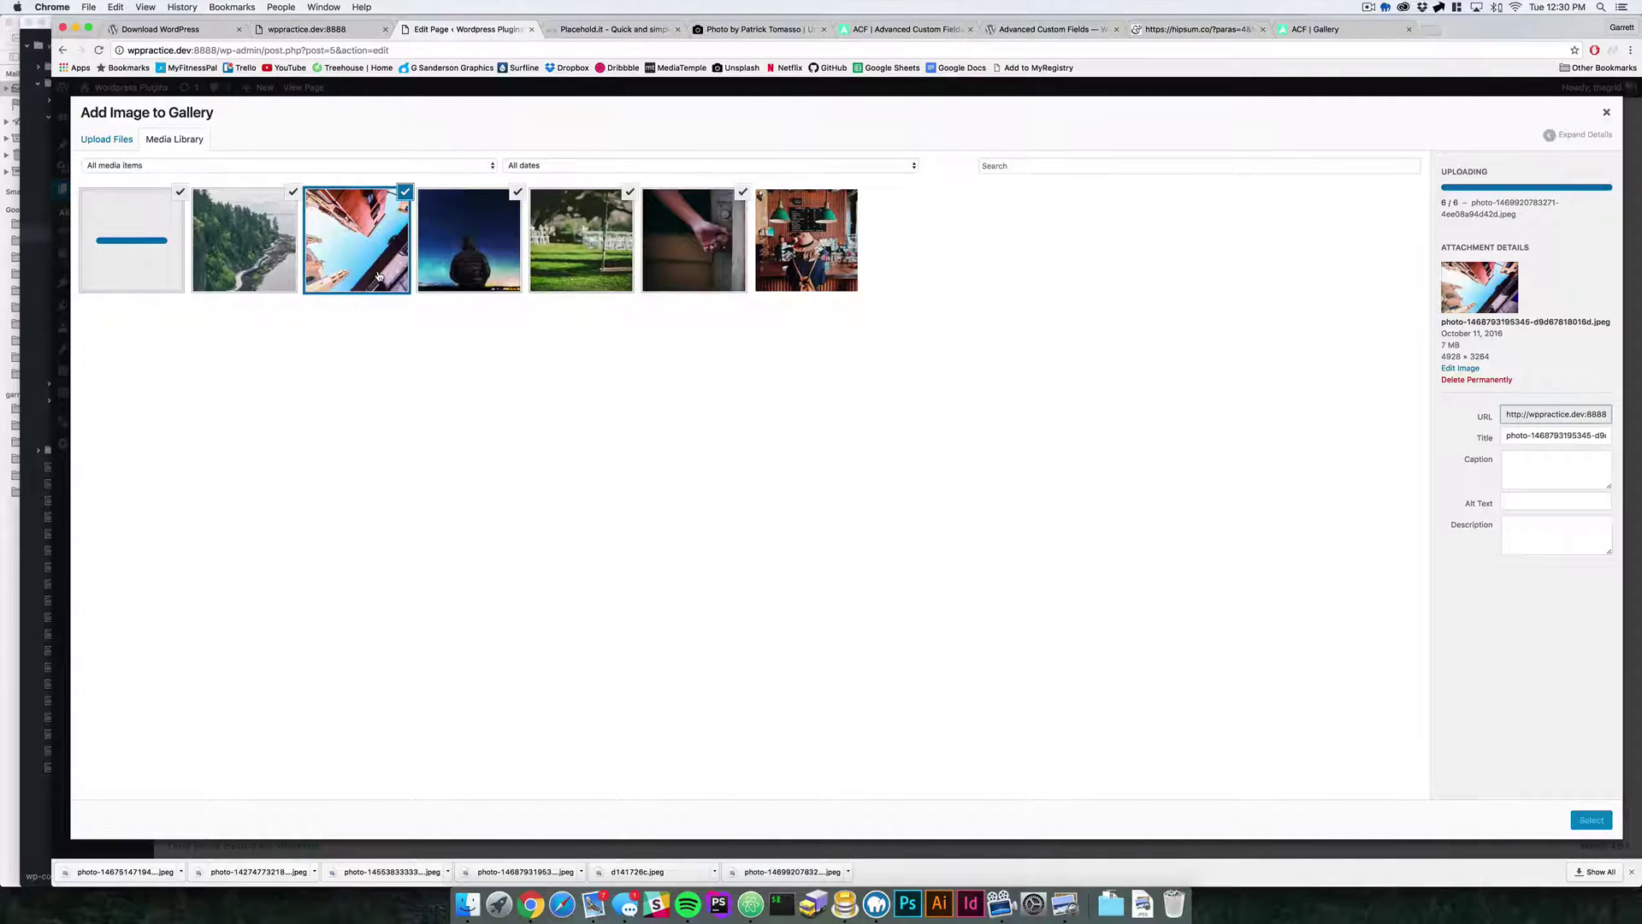
click(238, 275)
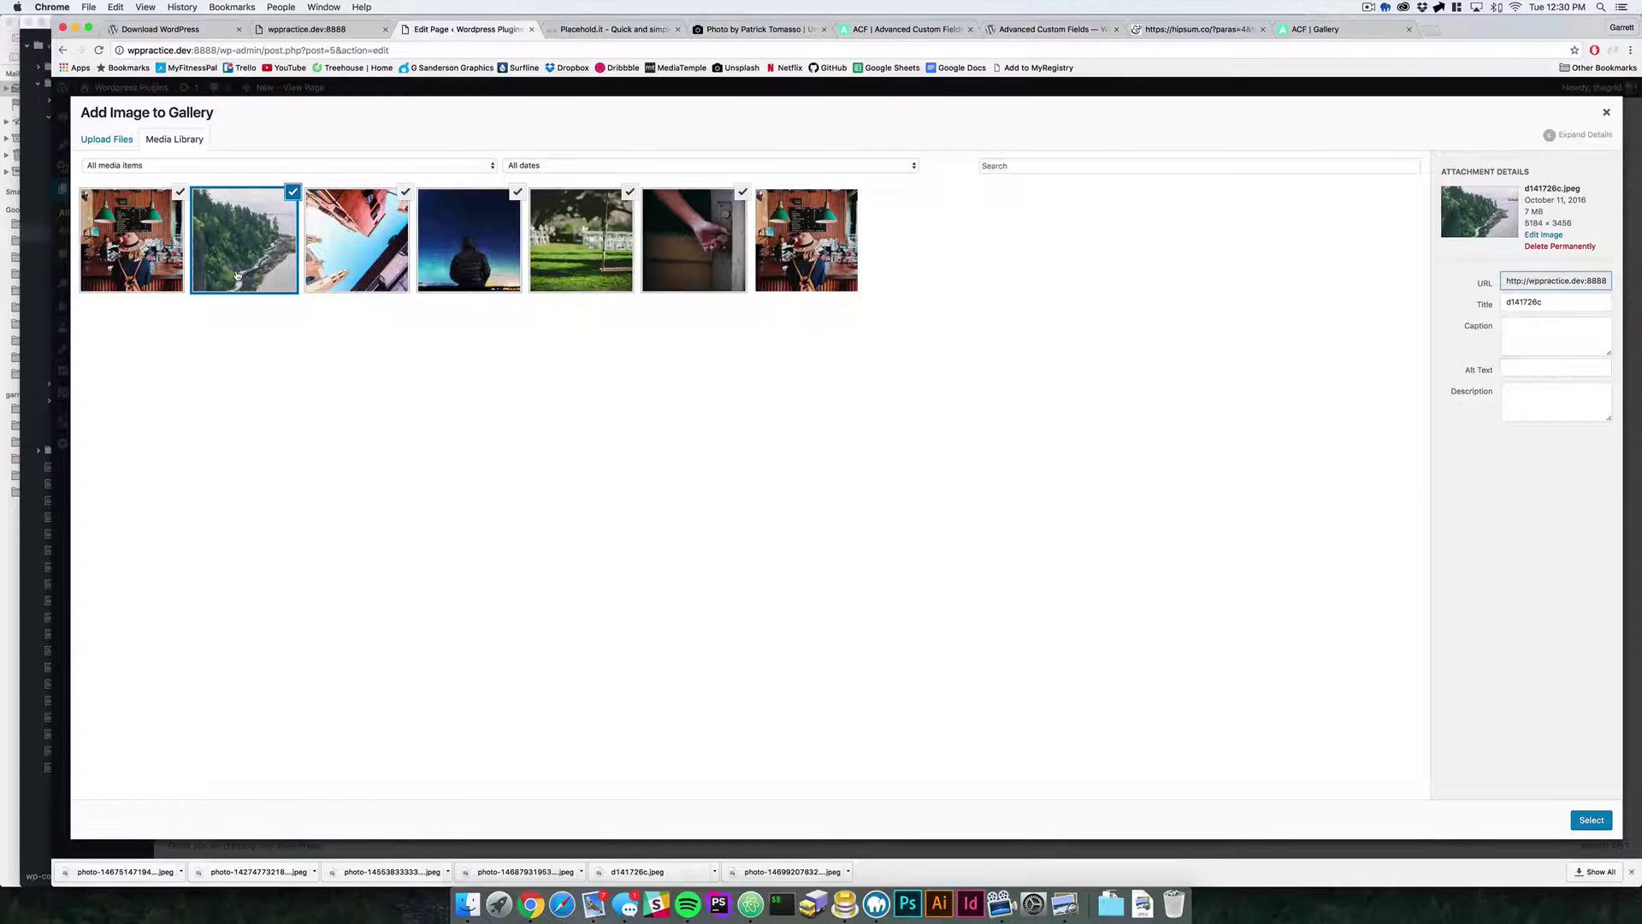
click(142, 255)
click(246, 246)
click(334, 238)
click(422, 244)
click(240, 241)
click(137, 243)
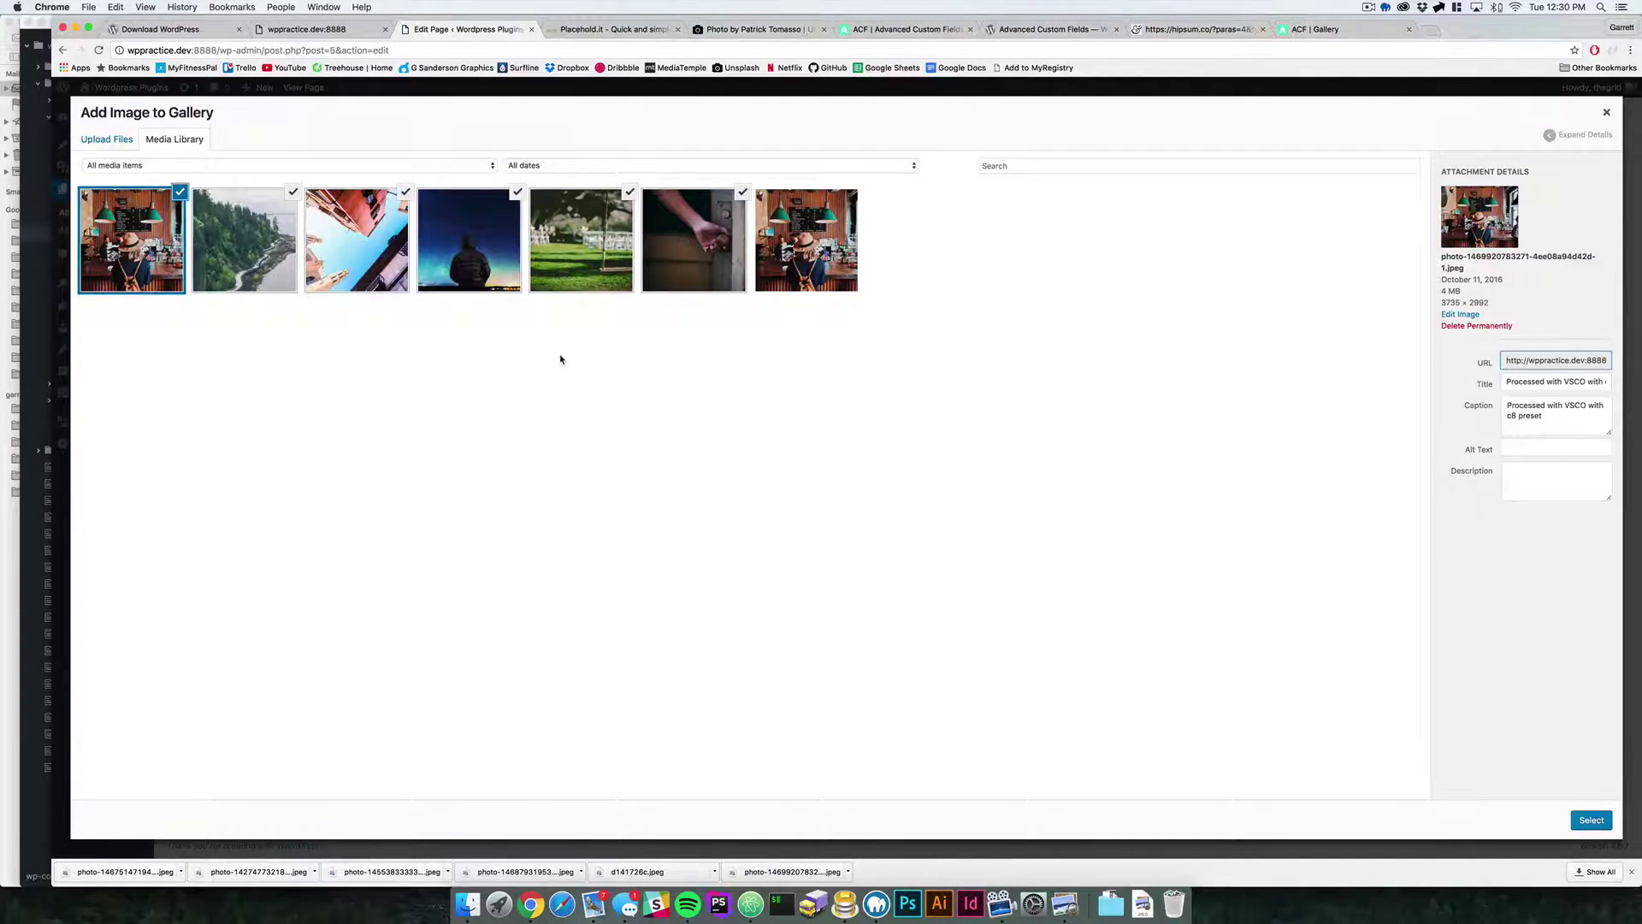
click(1588, 823)
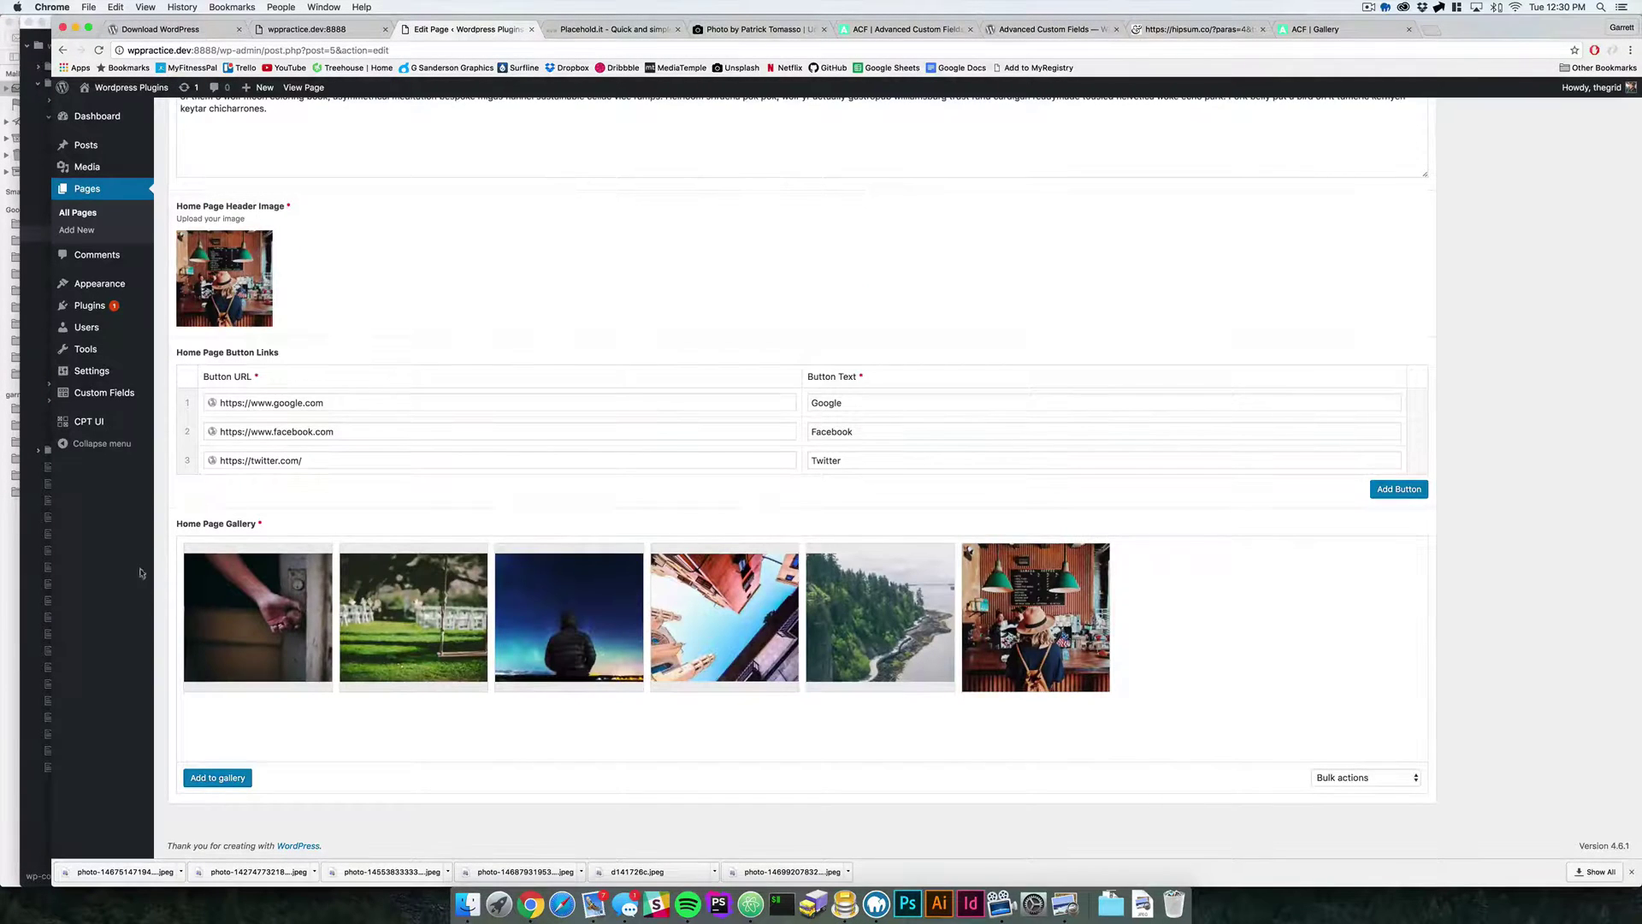
Update the Home page to save the six-photo gallery
mouse_move(1103, 612)
scroll(1359, 602, up, 5)
click(1598, 304)
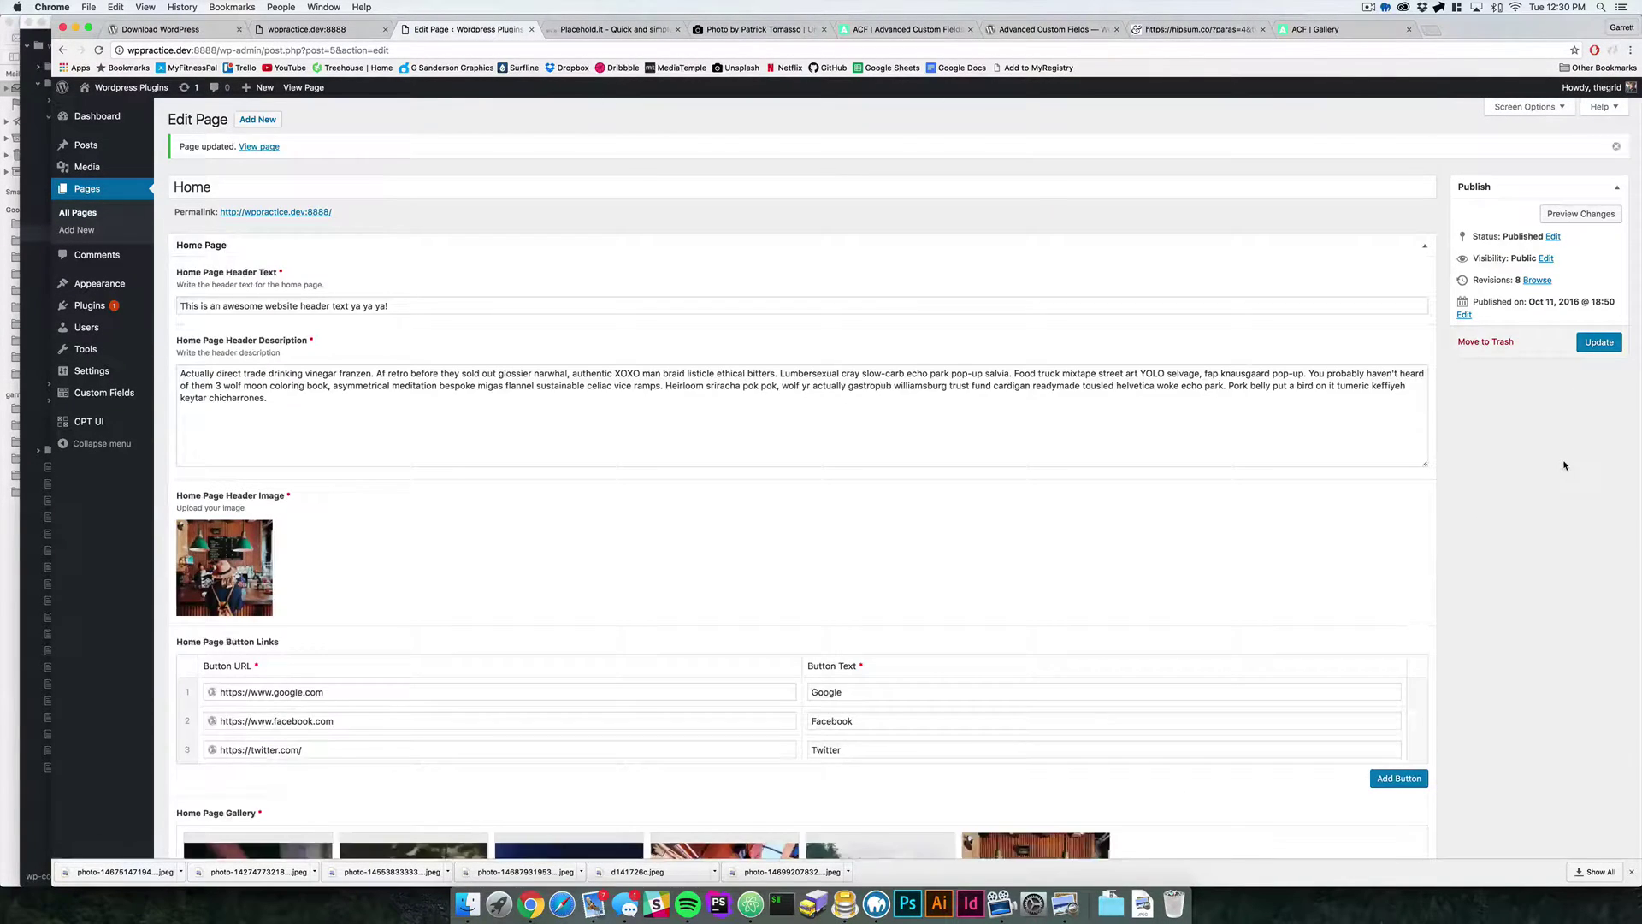
scroll(1202, 530, down, 5)
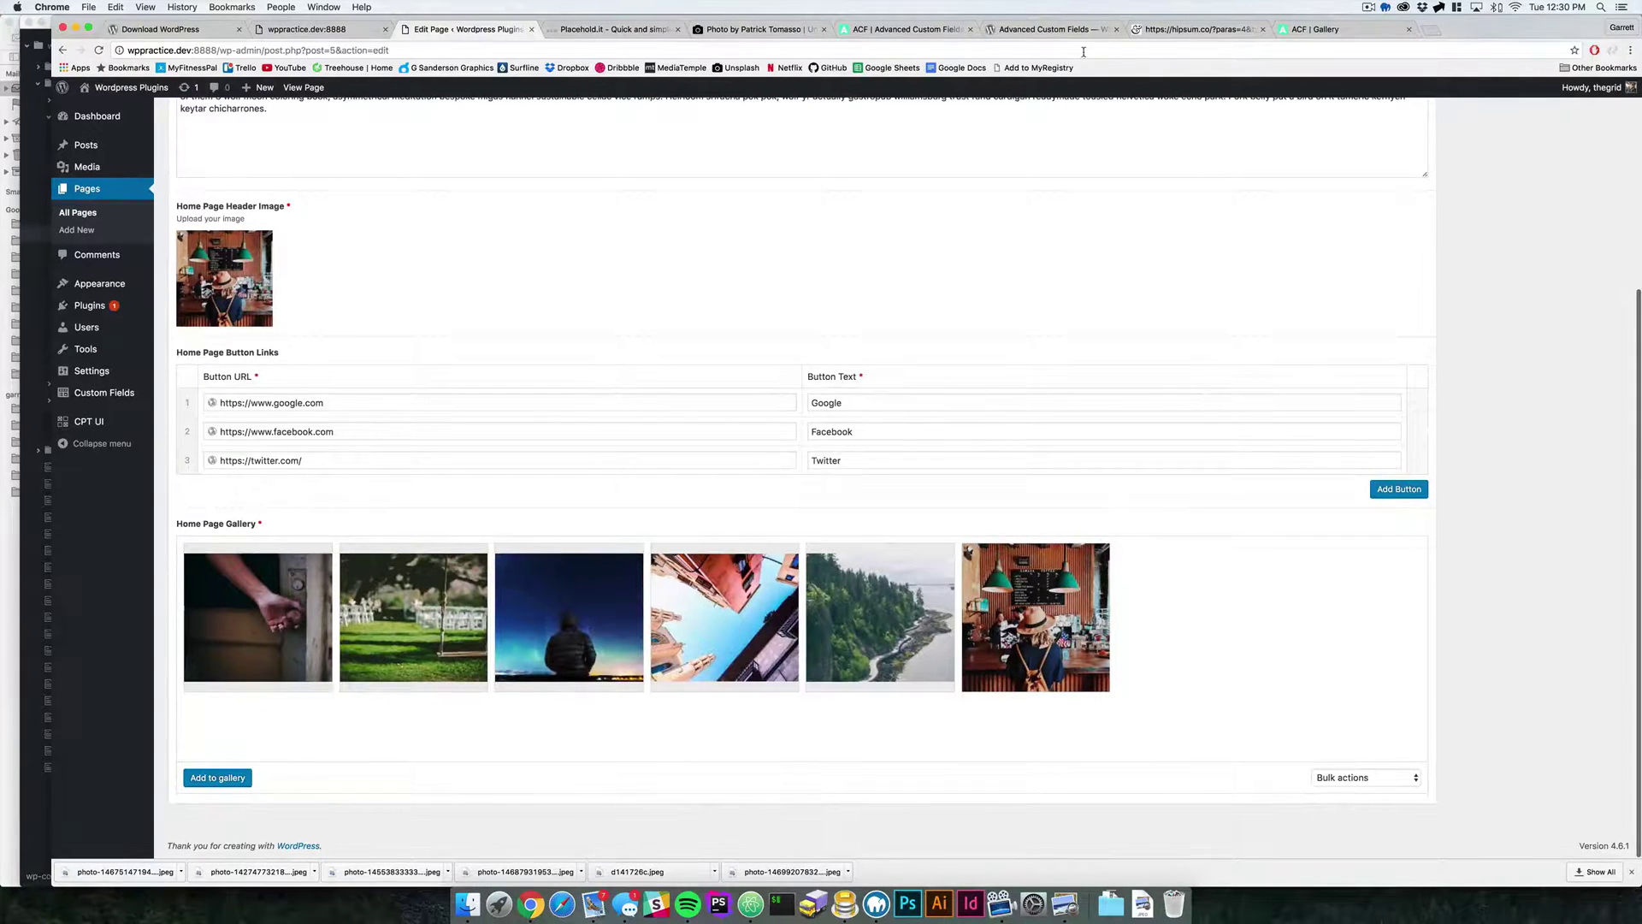
click(1317, 29)
Scroll through the ACF Gallery docs and inspect the example image data array
scroll(396, 396, down, 10)
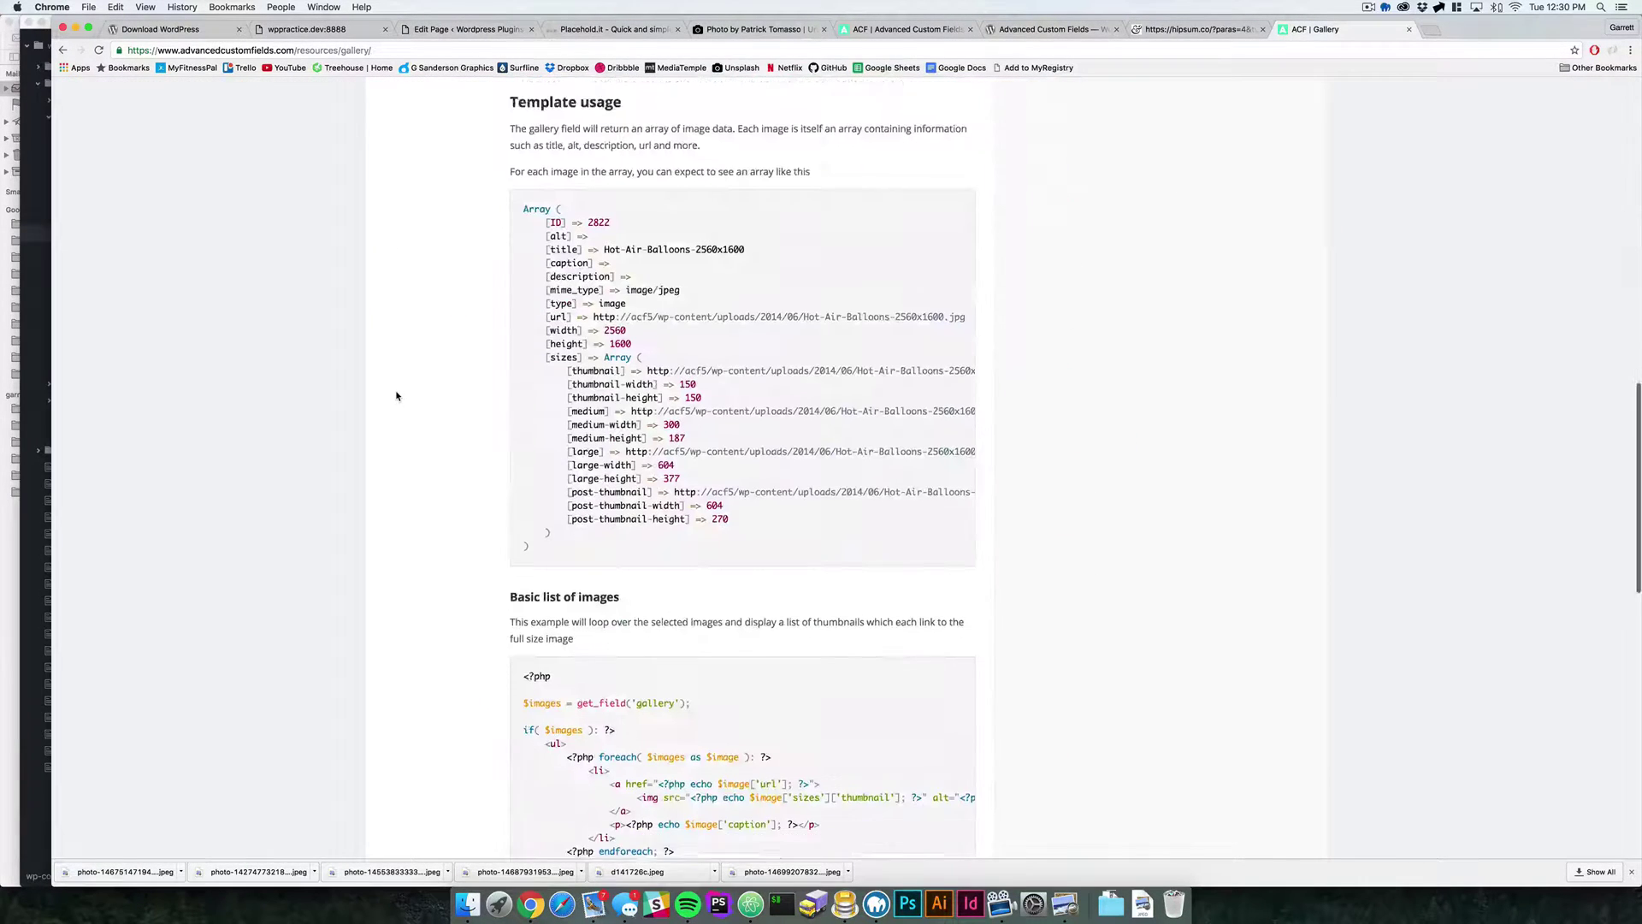
scroll(396, 396, up, 3)
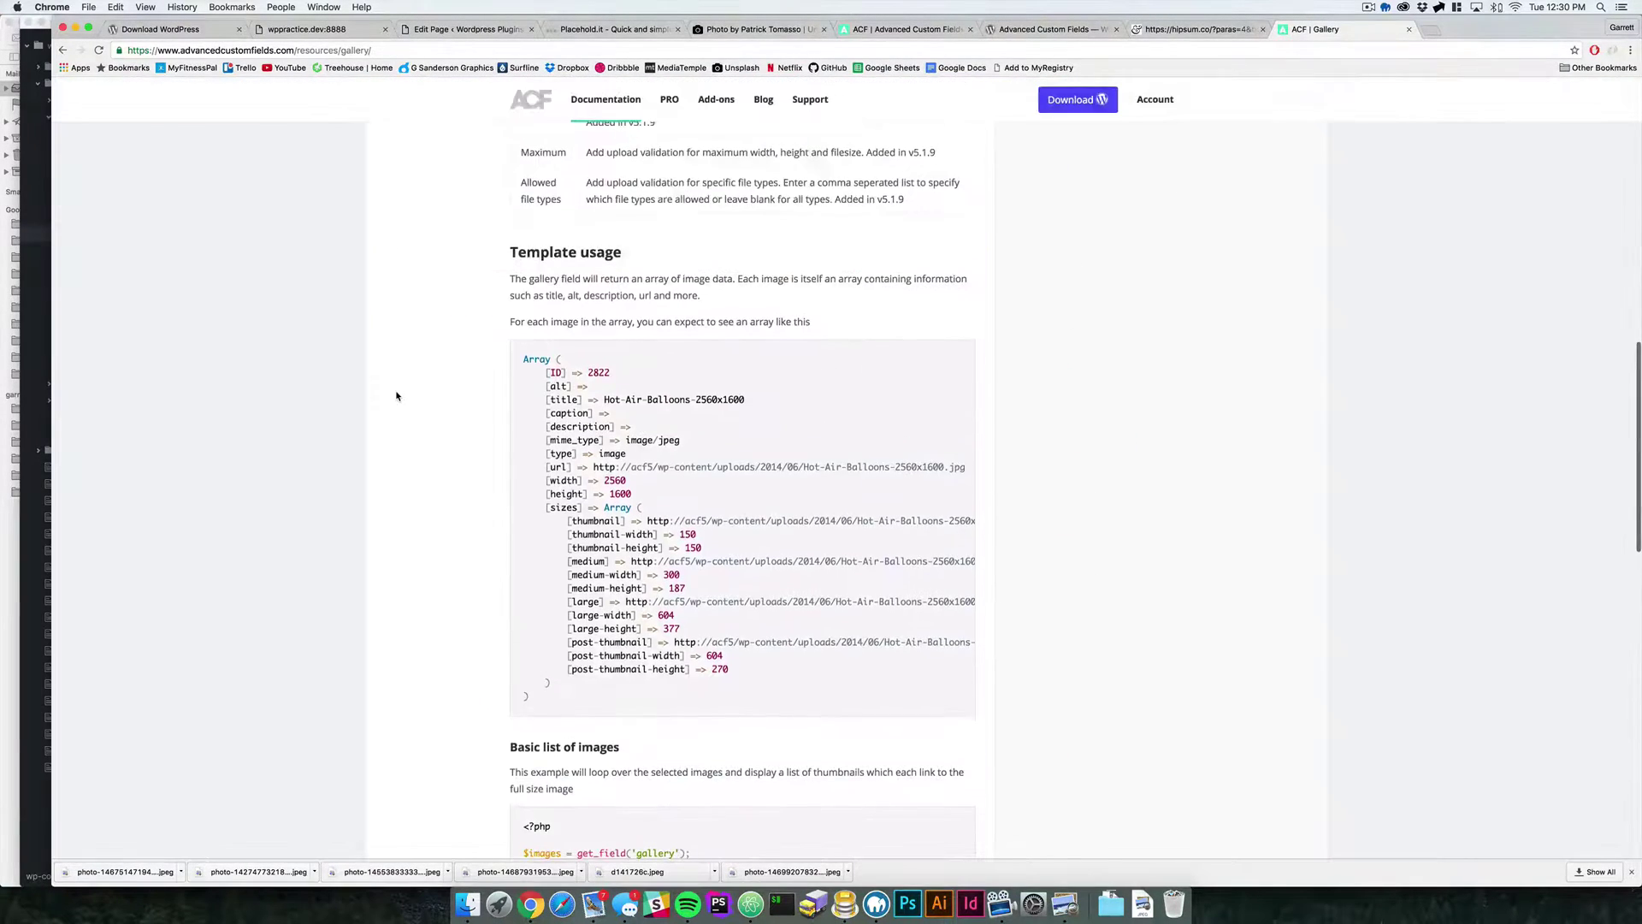
scroll(396, 396, down, 6)
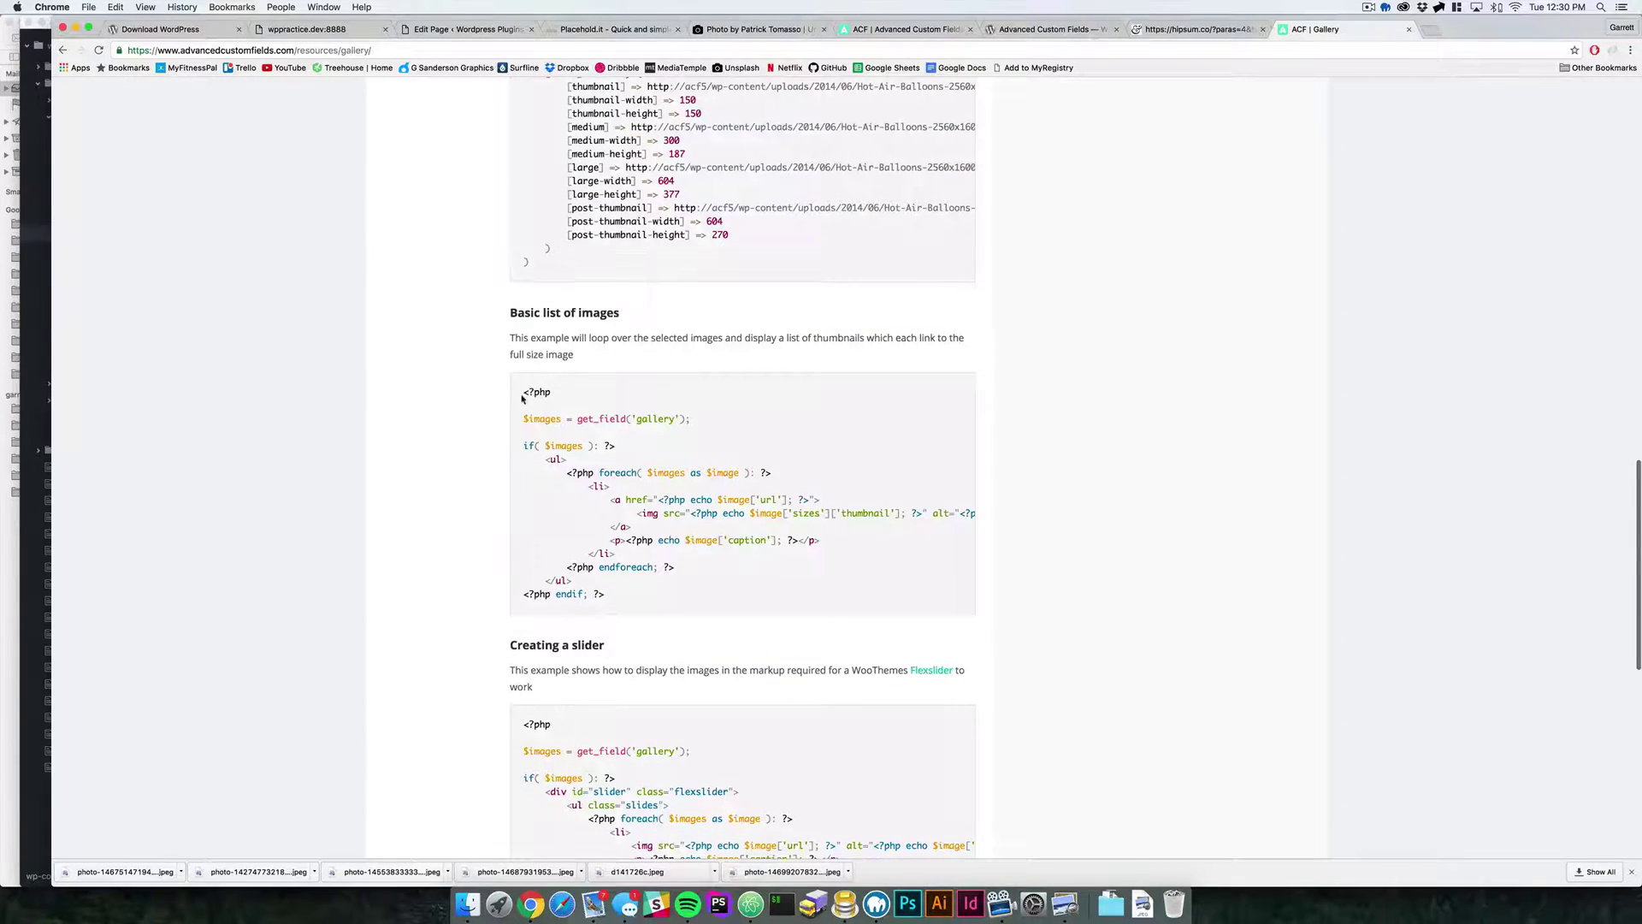
scroll(531, 394, up, 4)
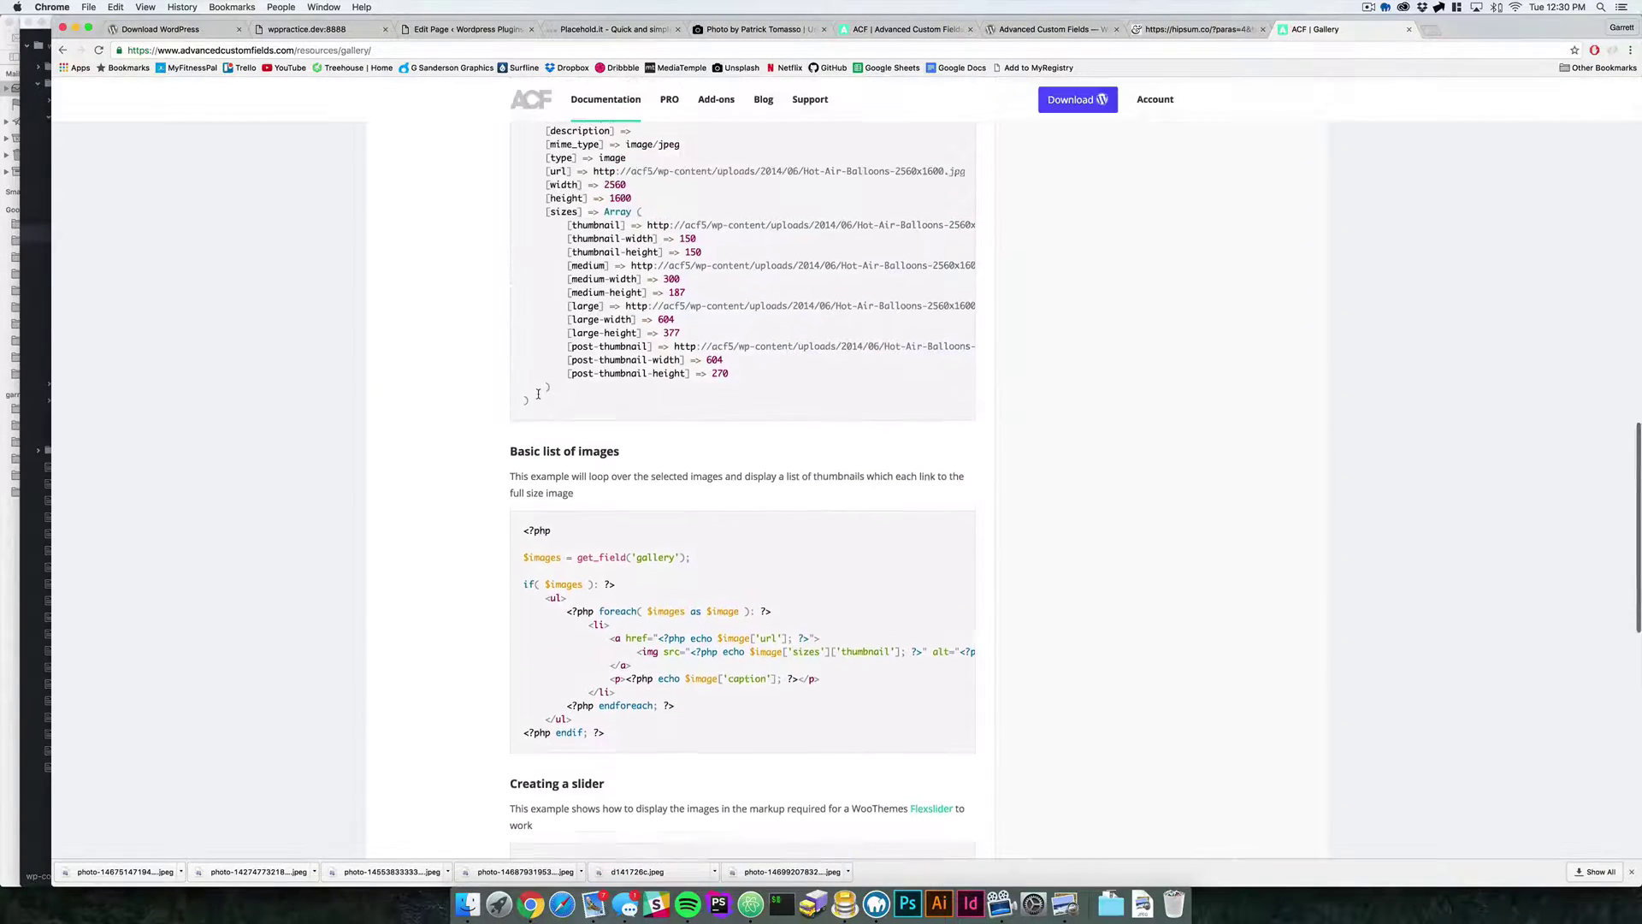
scroll(547, 342, up, 1)
drag(546, 278, 789, 591)
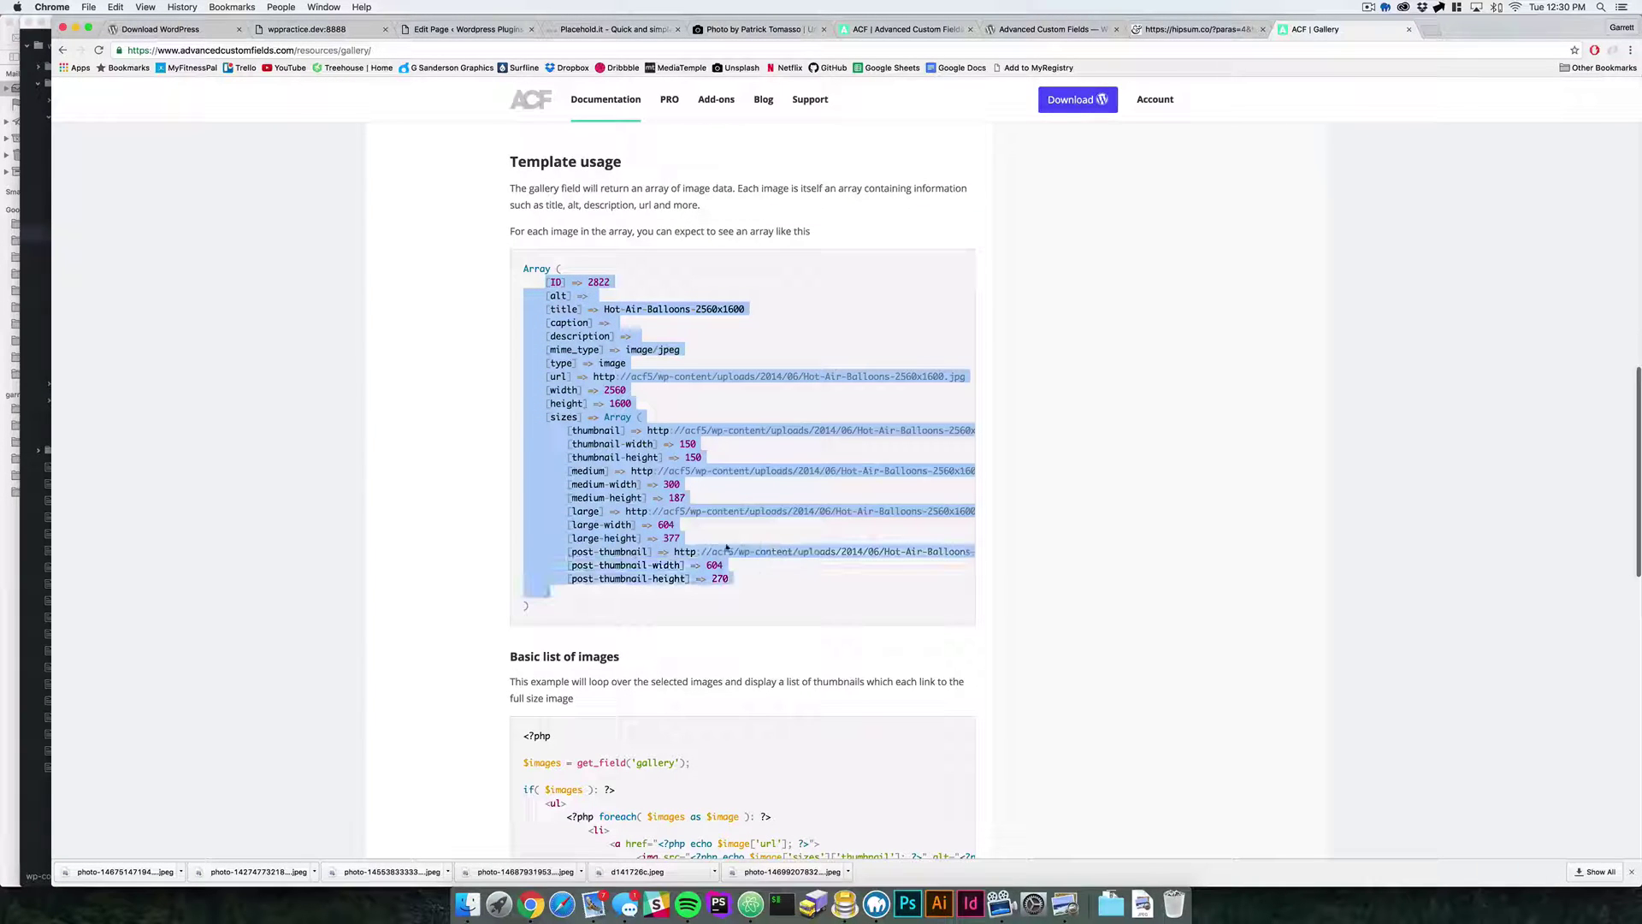
click(570, 369)
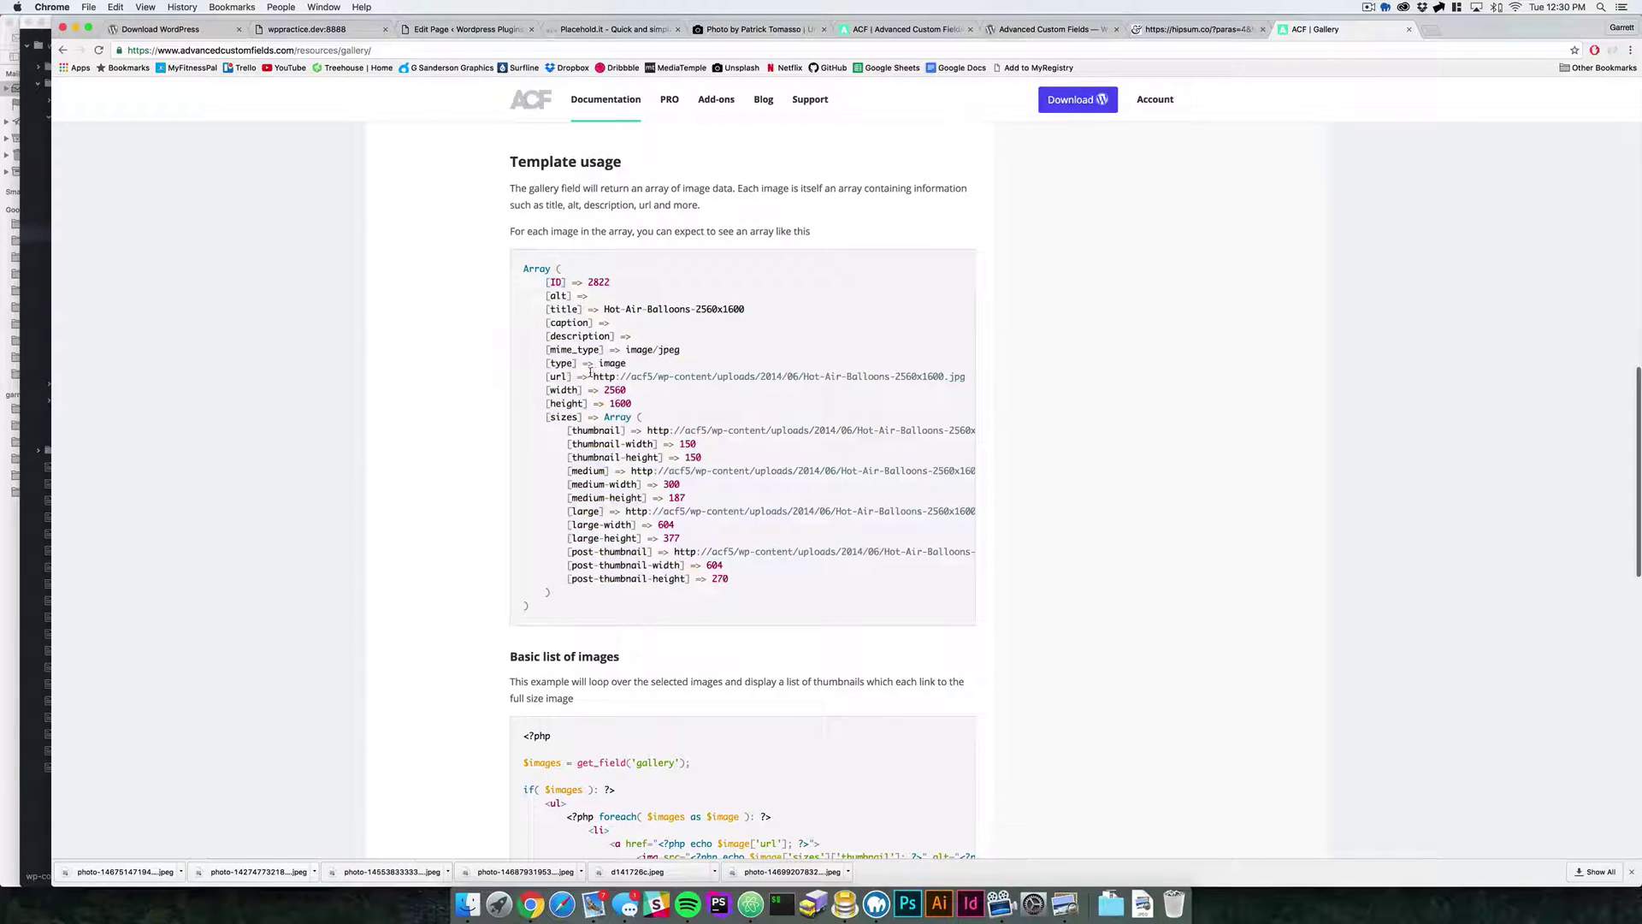
Select the 'Basic list of images' example loop and switch to Atom
scroll(556, 368, down, 5)
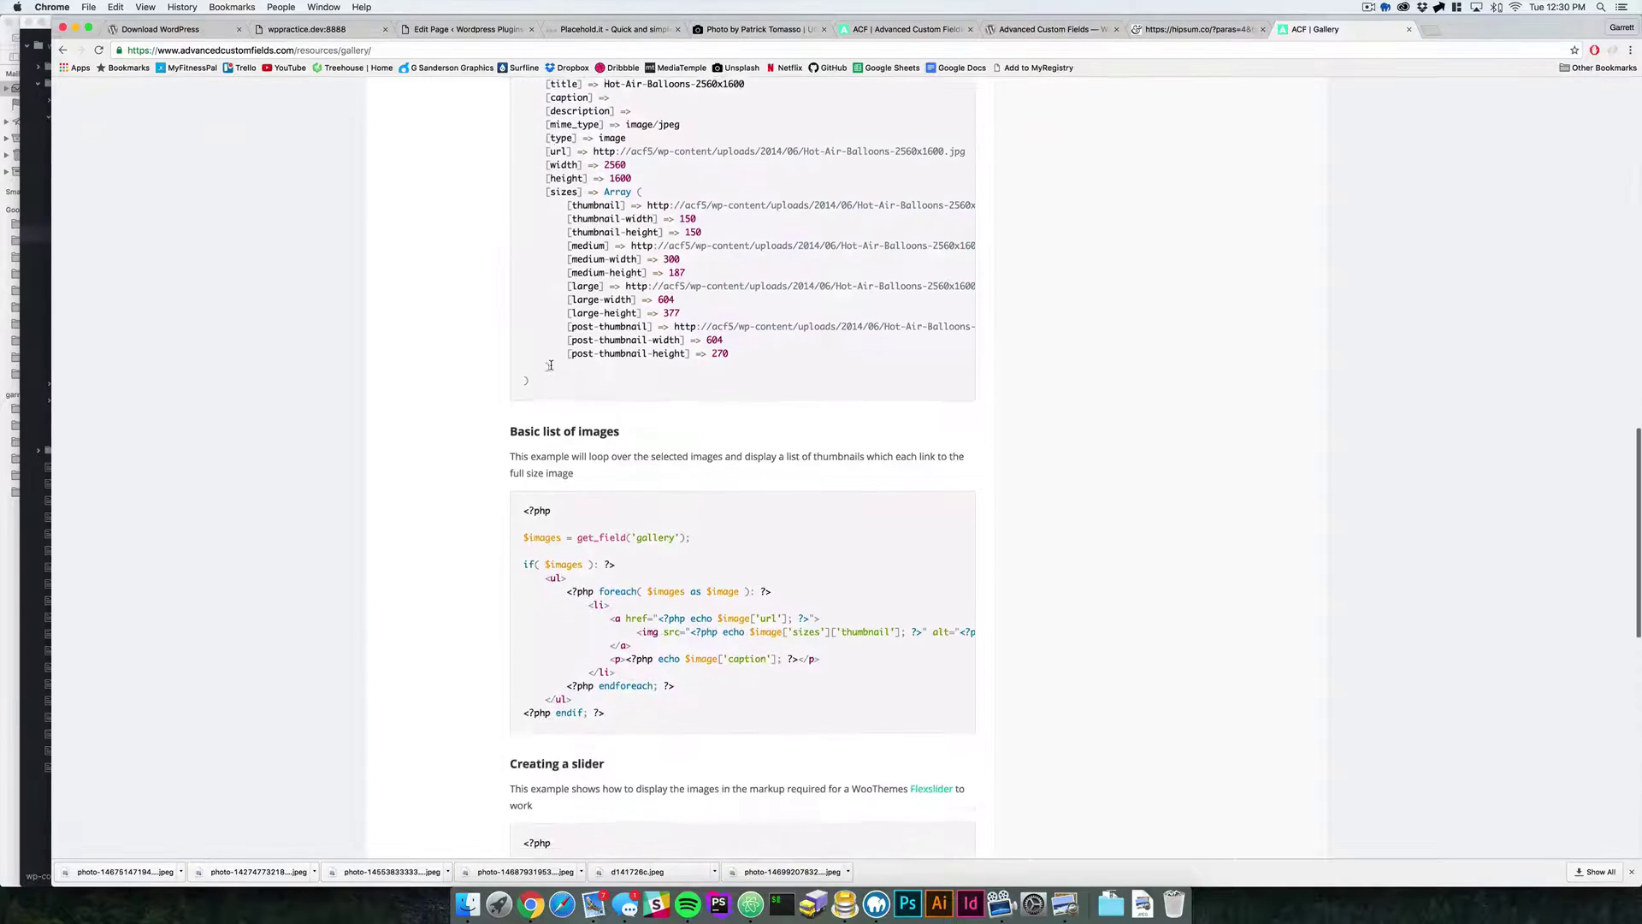
scroll(550, 365, down, 3)
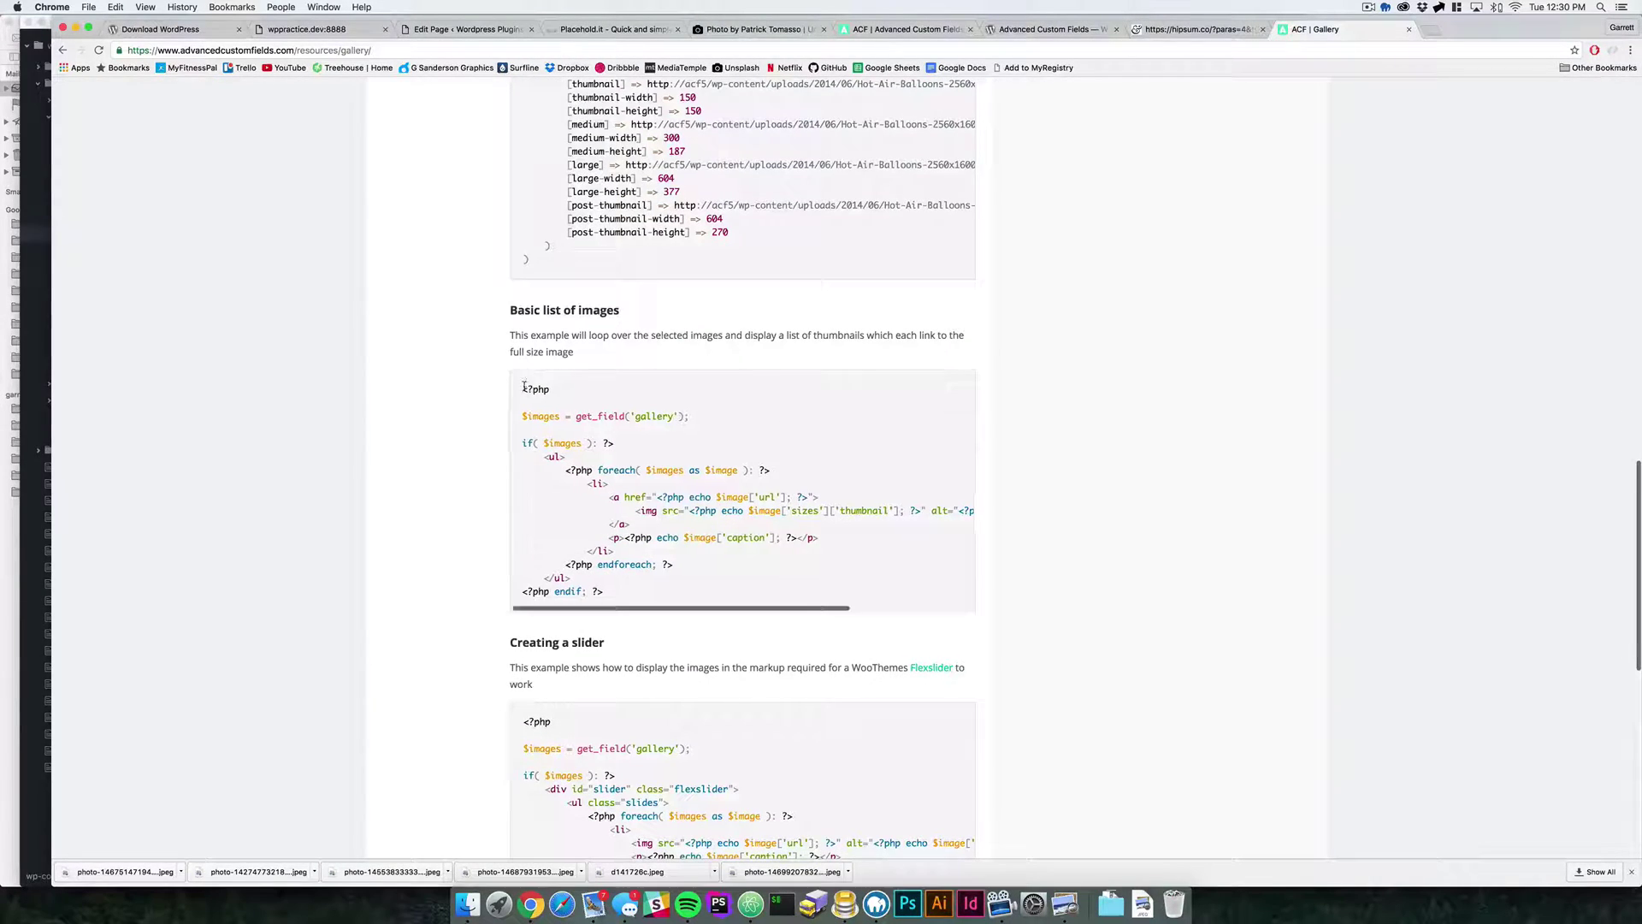
drag(521, 383, 638, 601)
key(super+c)
scroll(642, 606, left, 1)
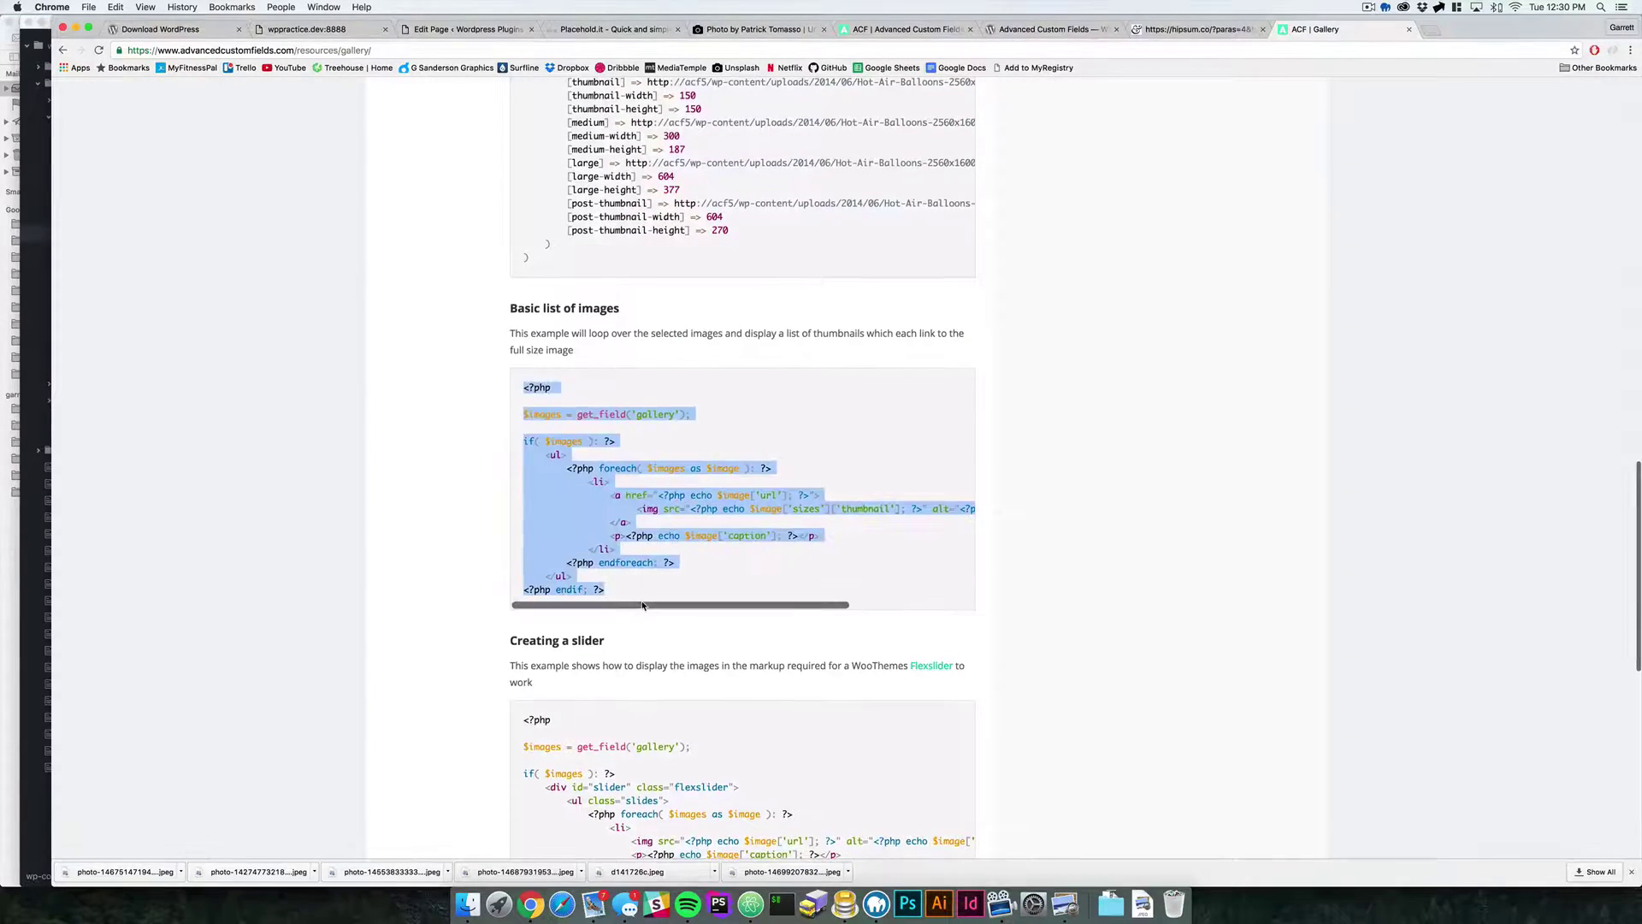
key(super+Tab)
key(super+Tab)
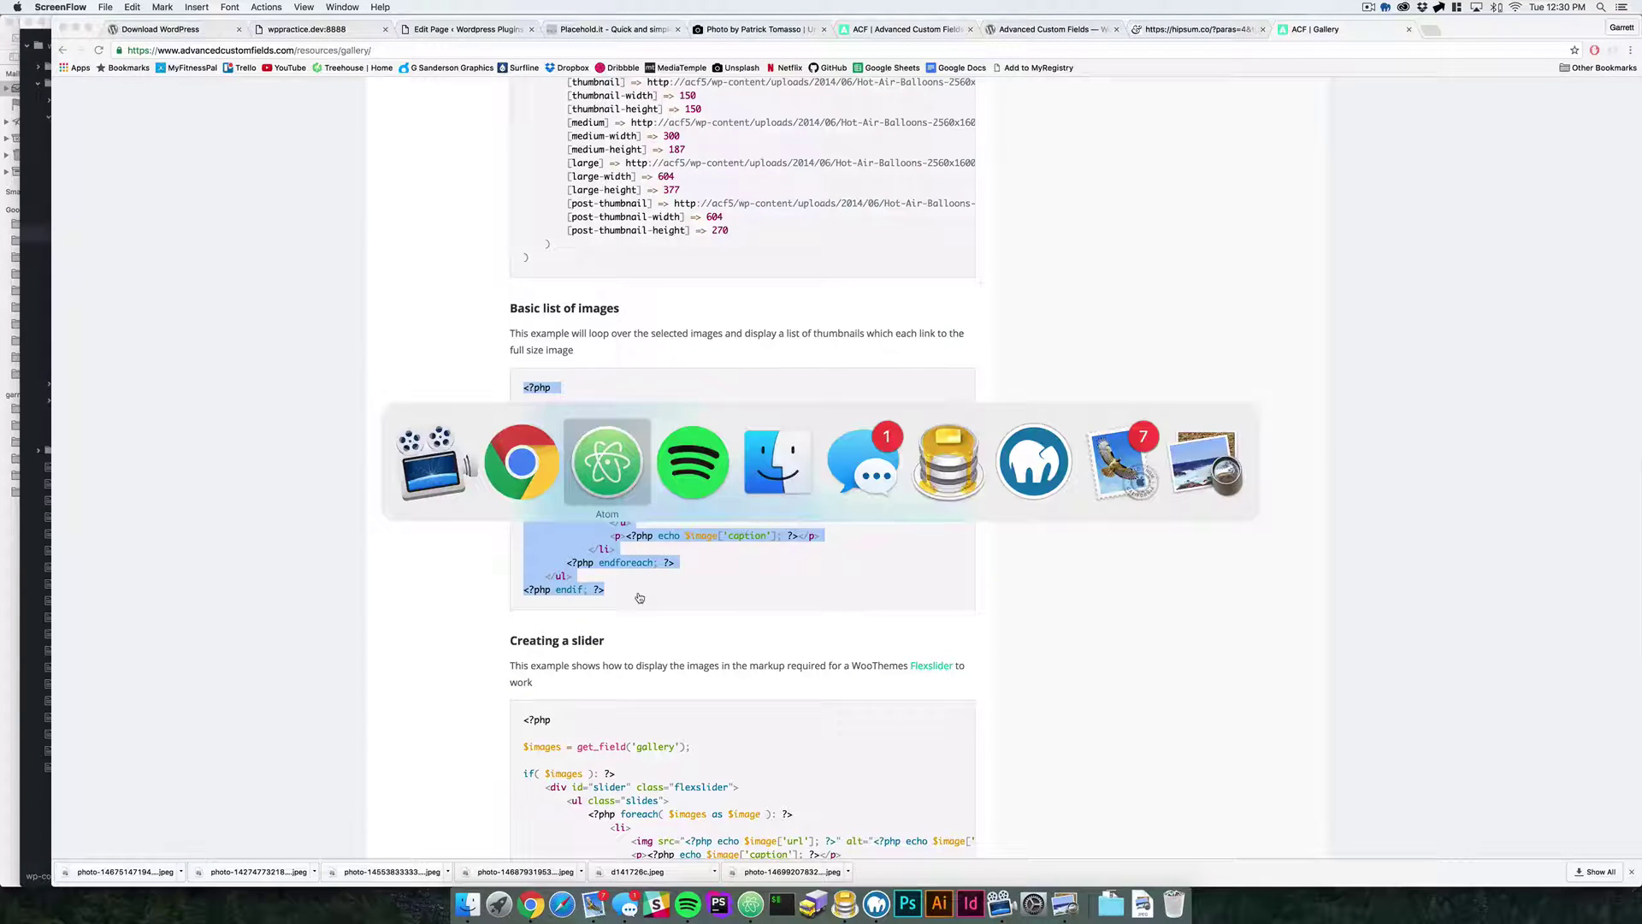
key(super+Tab)
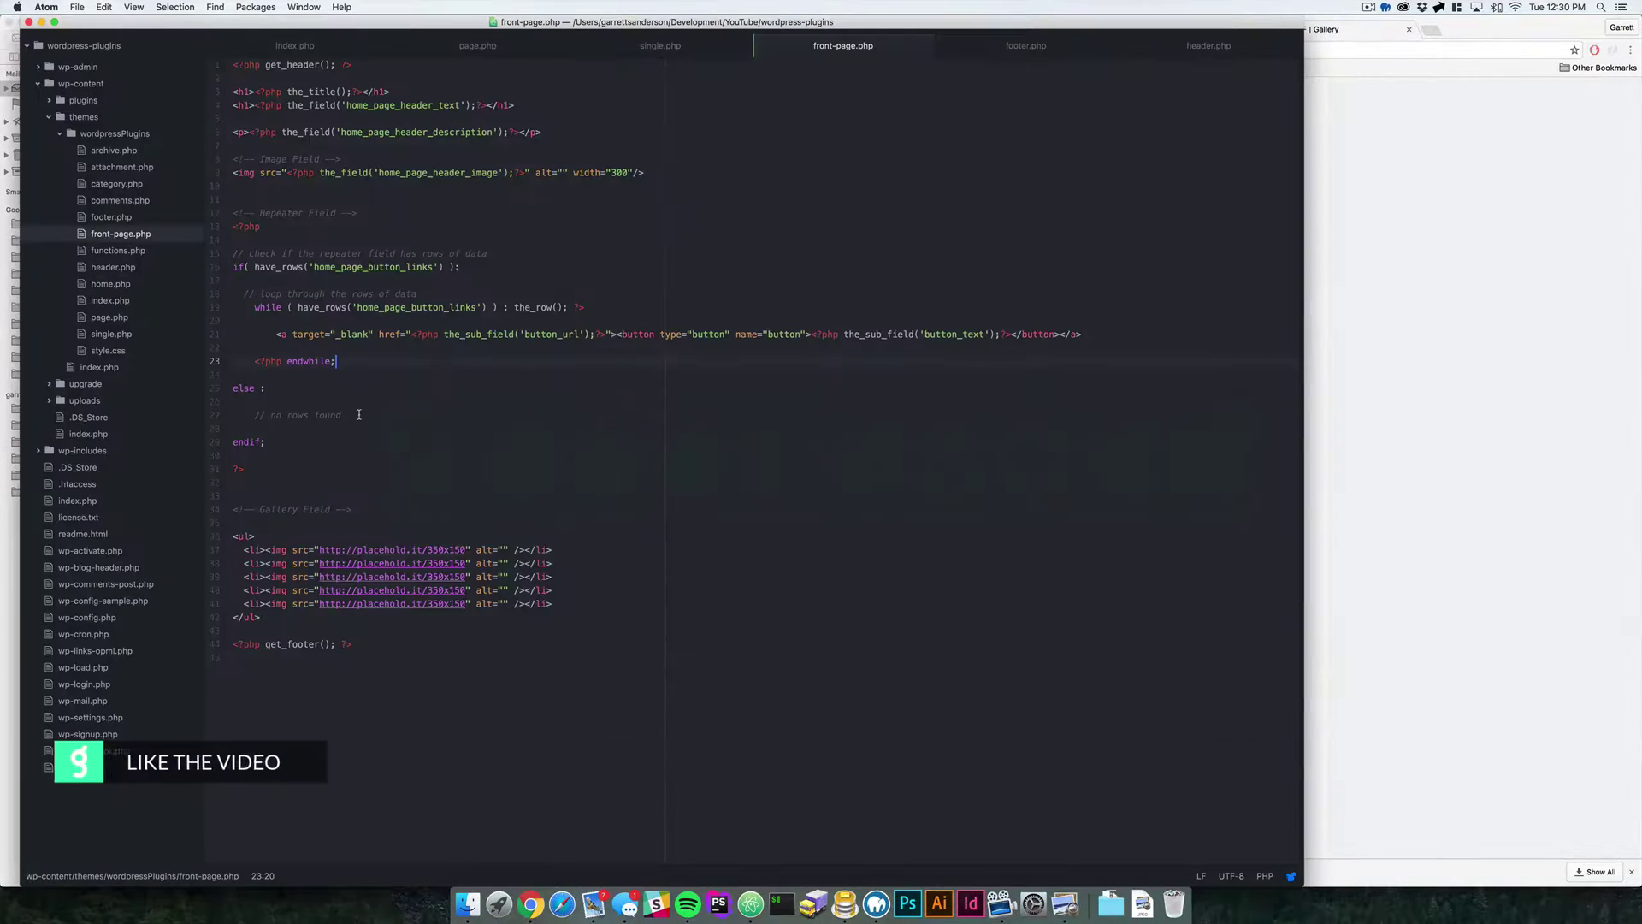
Paste the copied gallery loop over the placeholder list and change its field to 'home_page_gallery'
drag(262, 619, 229, 536)
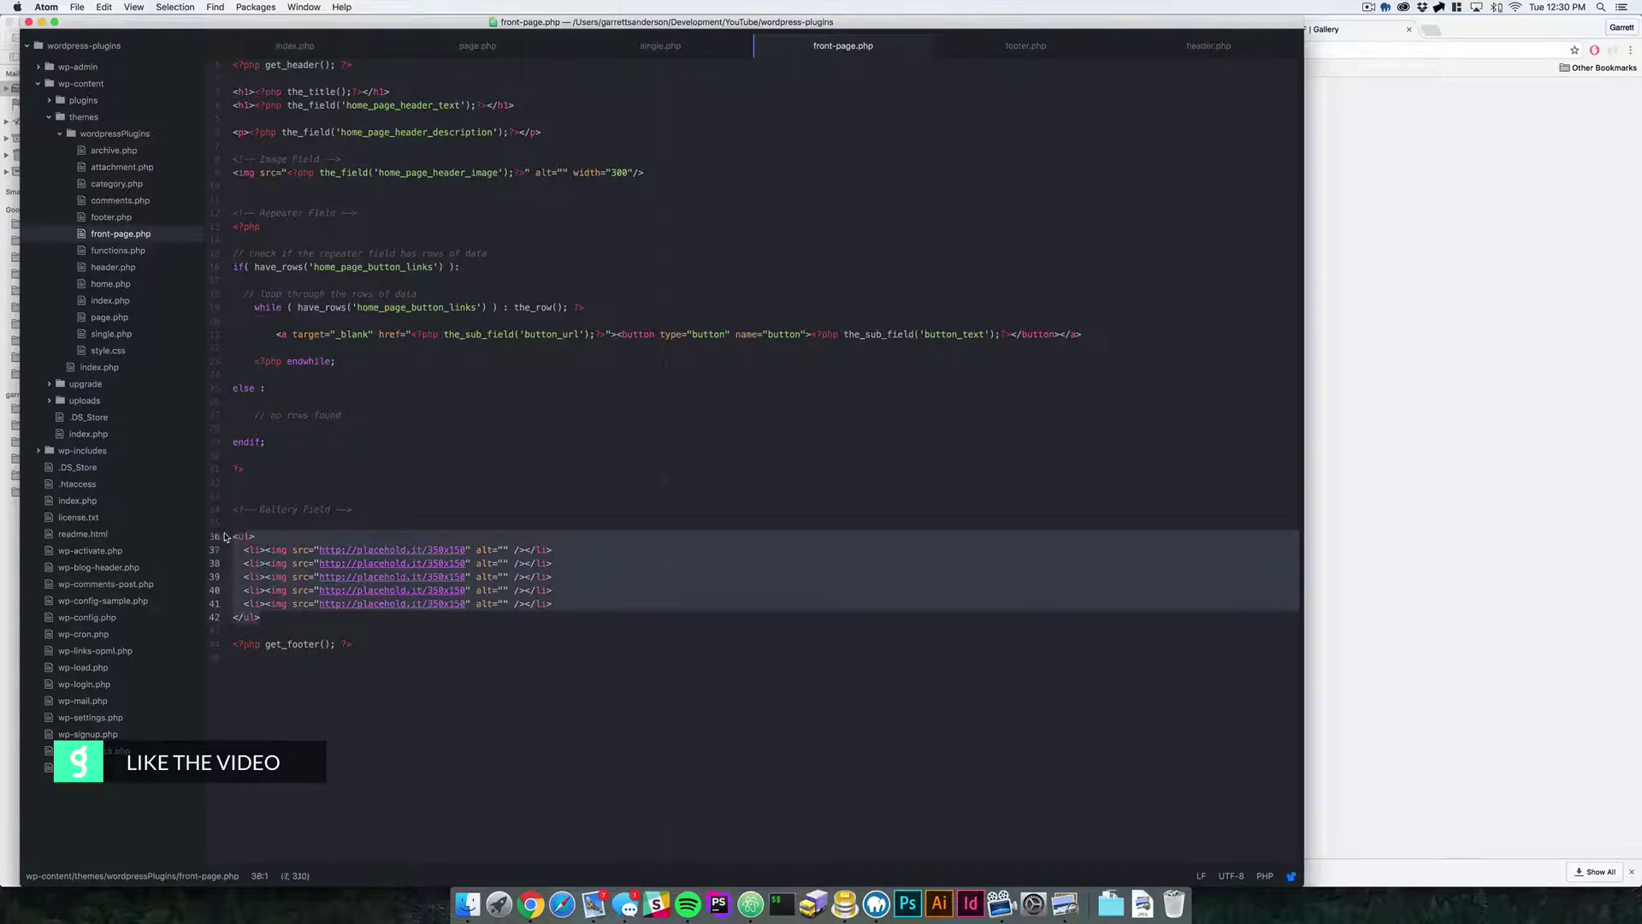
key(super+v)
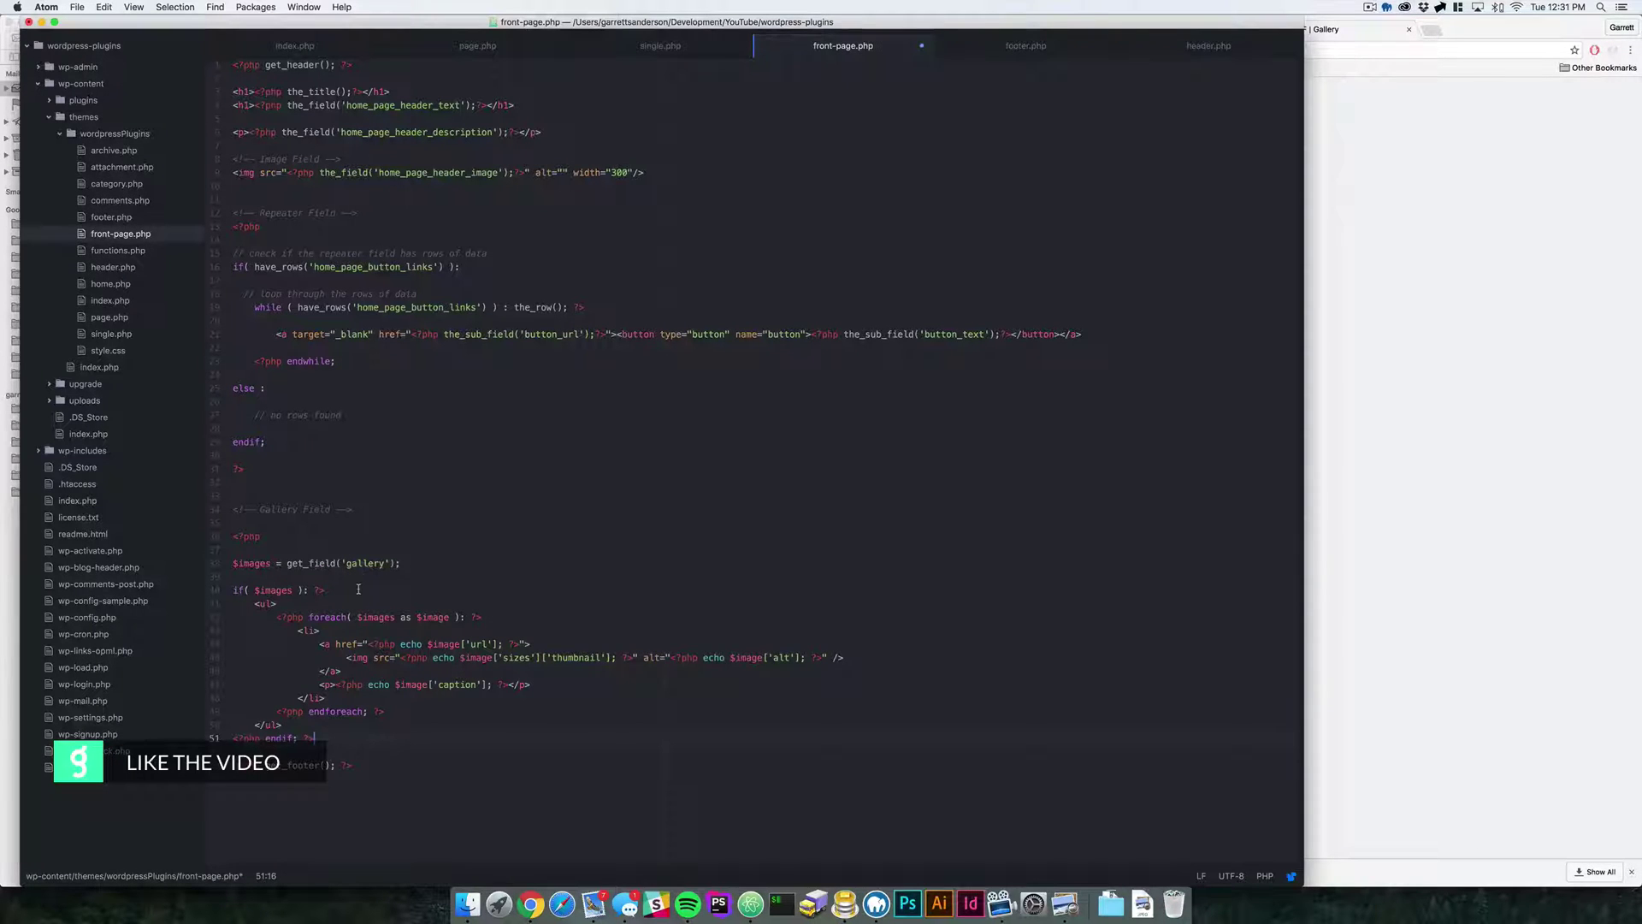
click(349, 567)
drag(385, 563, 345, 562)
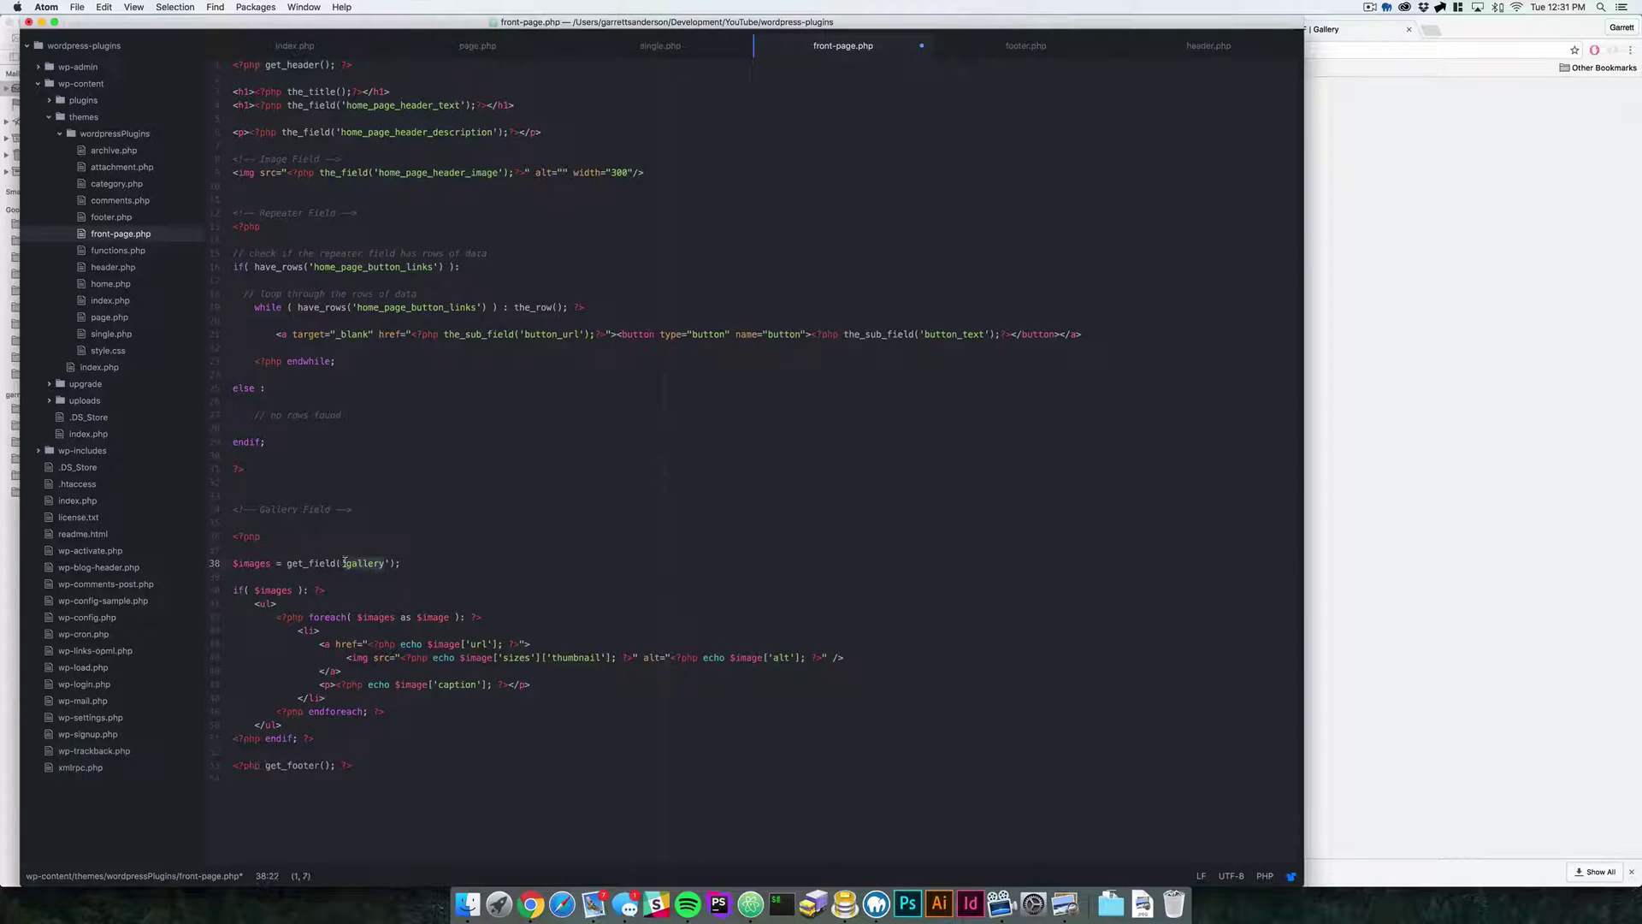
text(home_page)
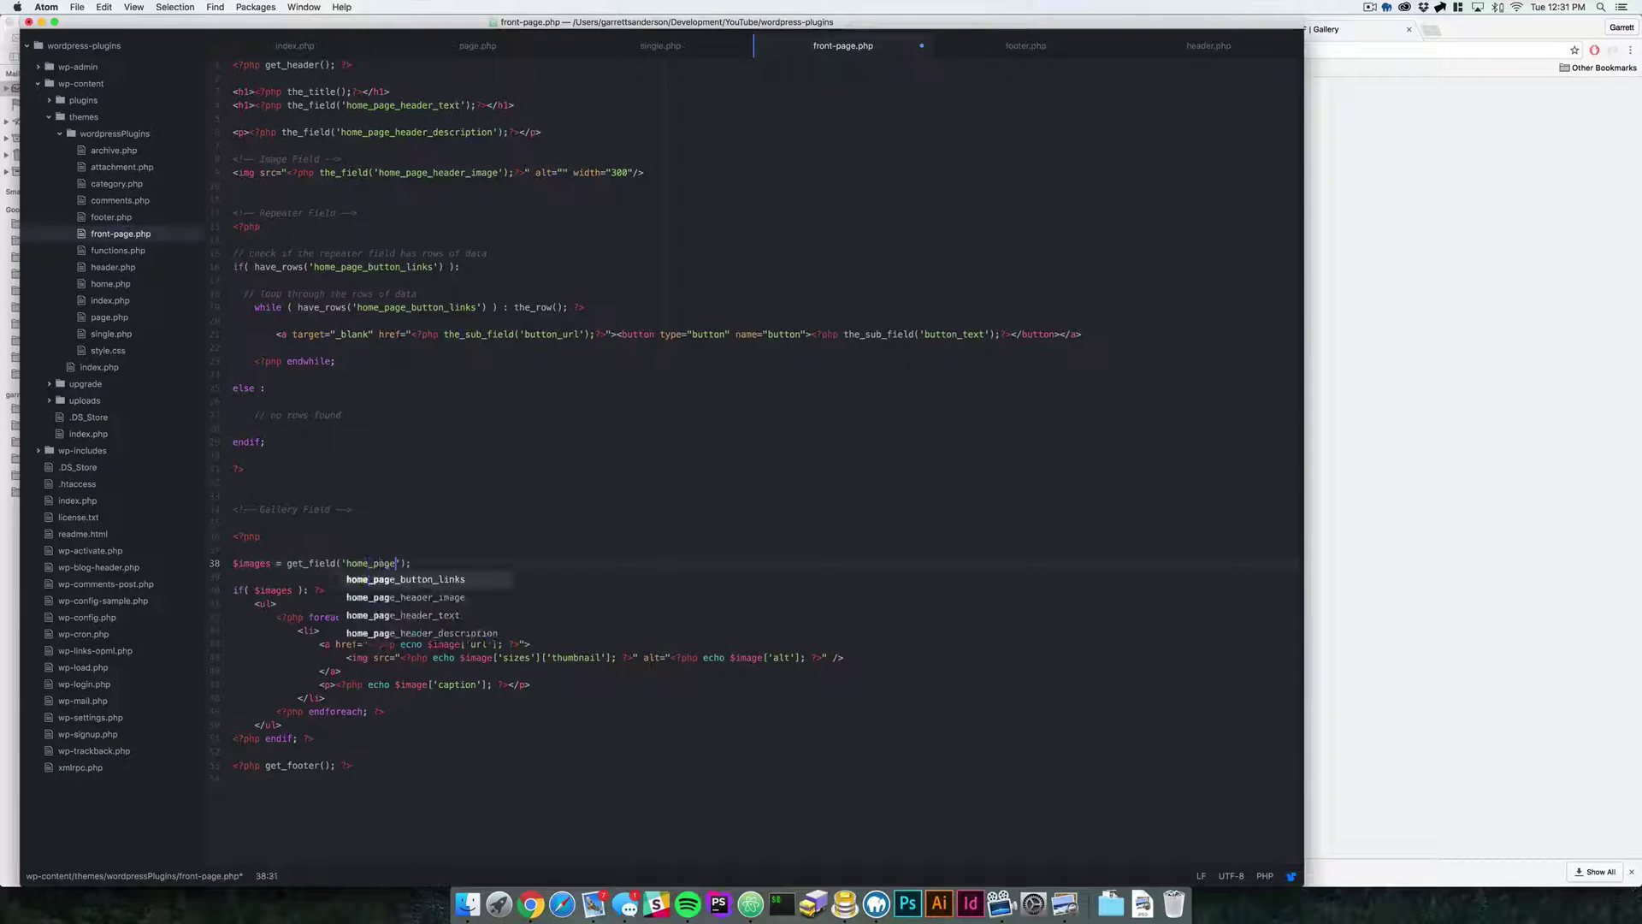
text(_gallery)
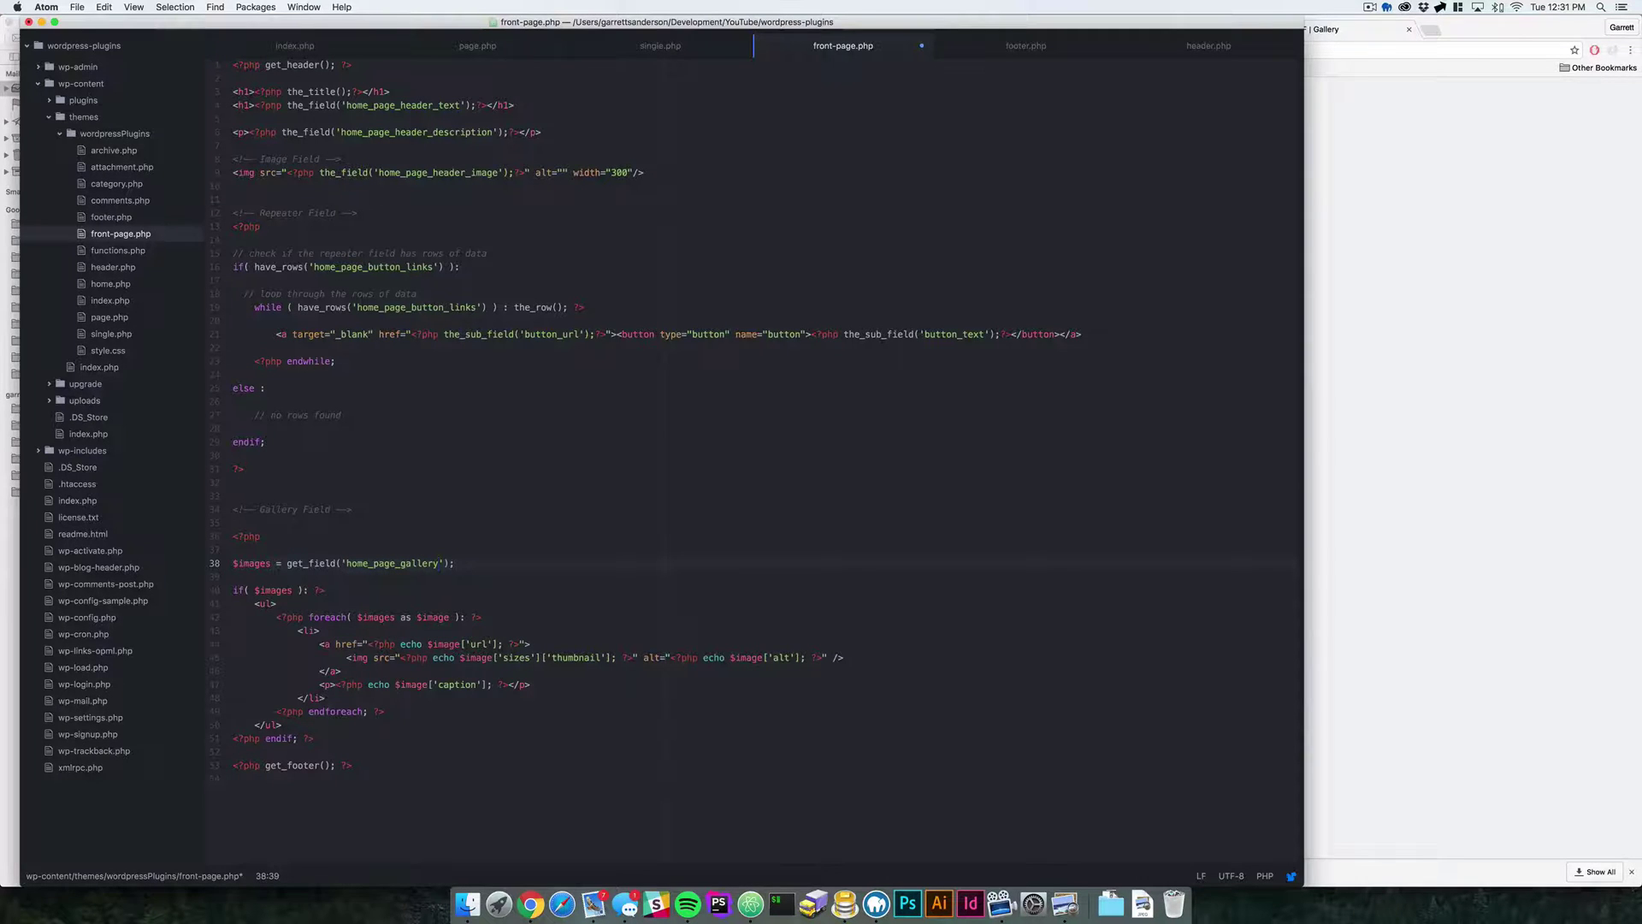
Check the Home Page Gallery field label in the WordPress page editor
key(super+Tab)
click(374, 34)
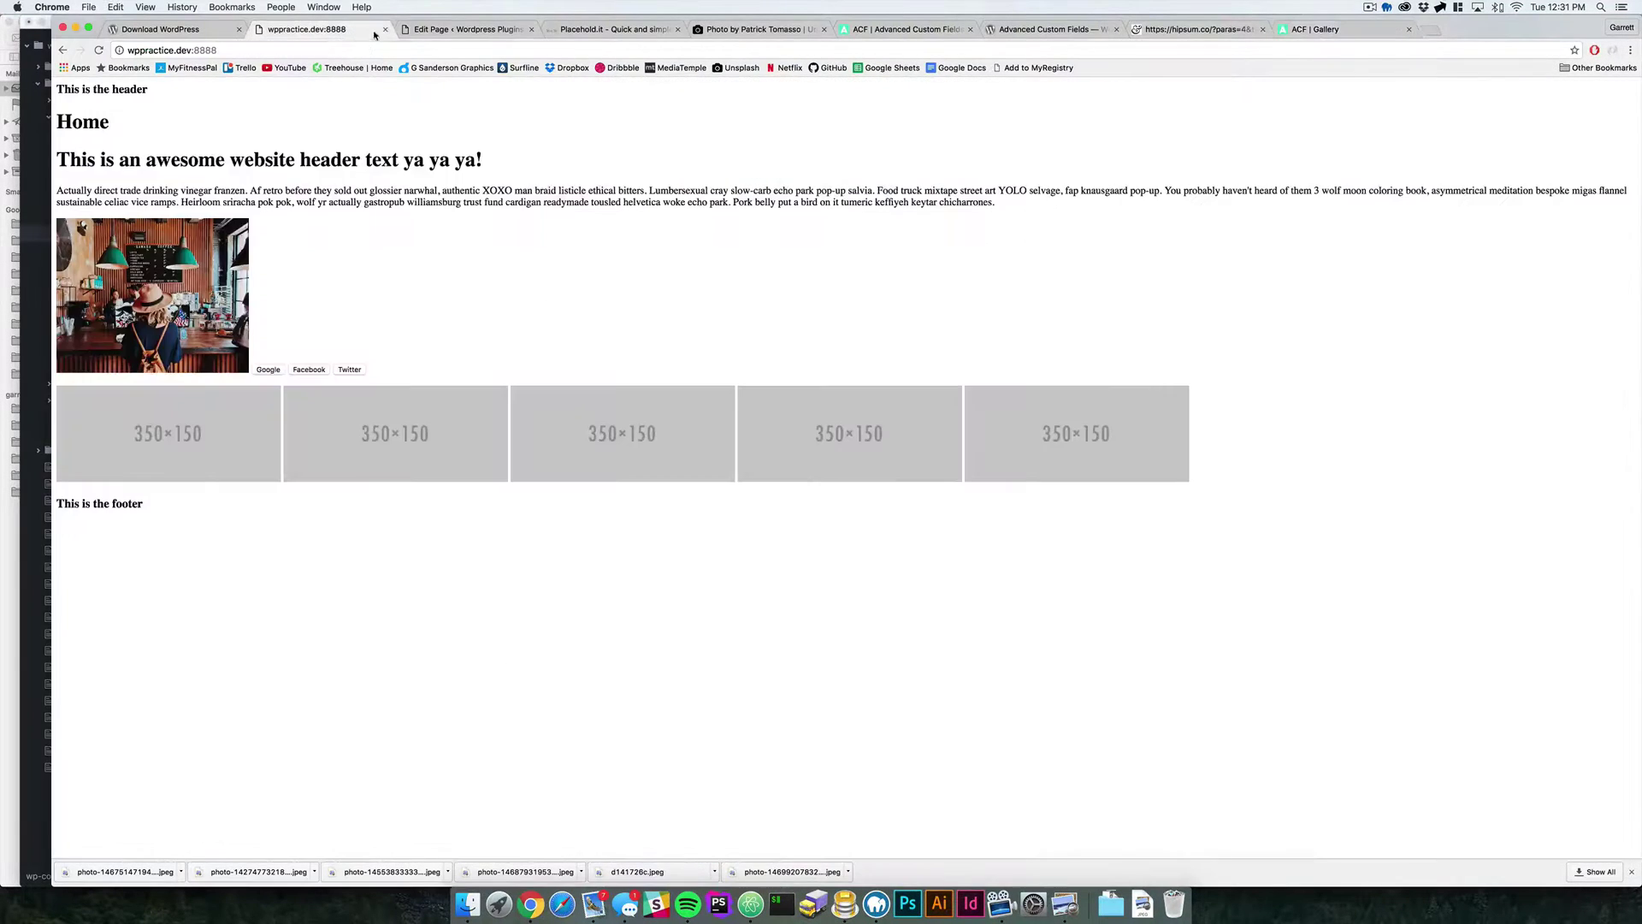
click(462, 29)
drag(187, 524, 306, 531)
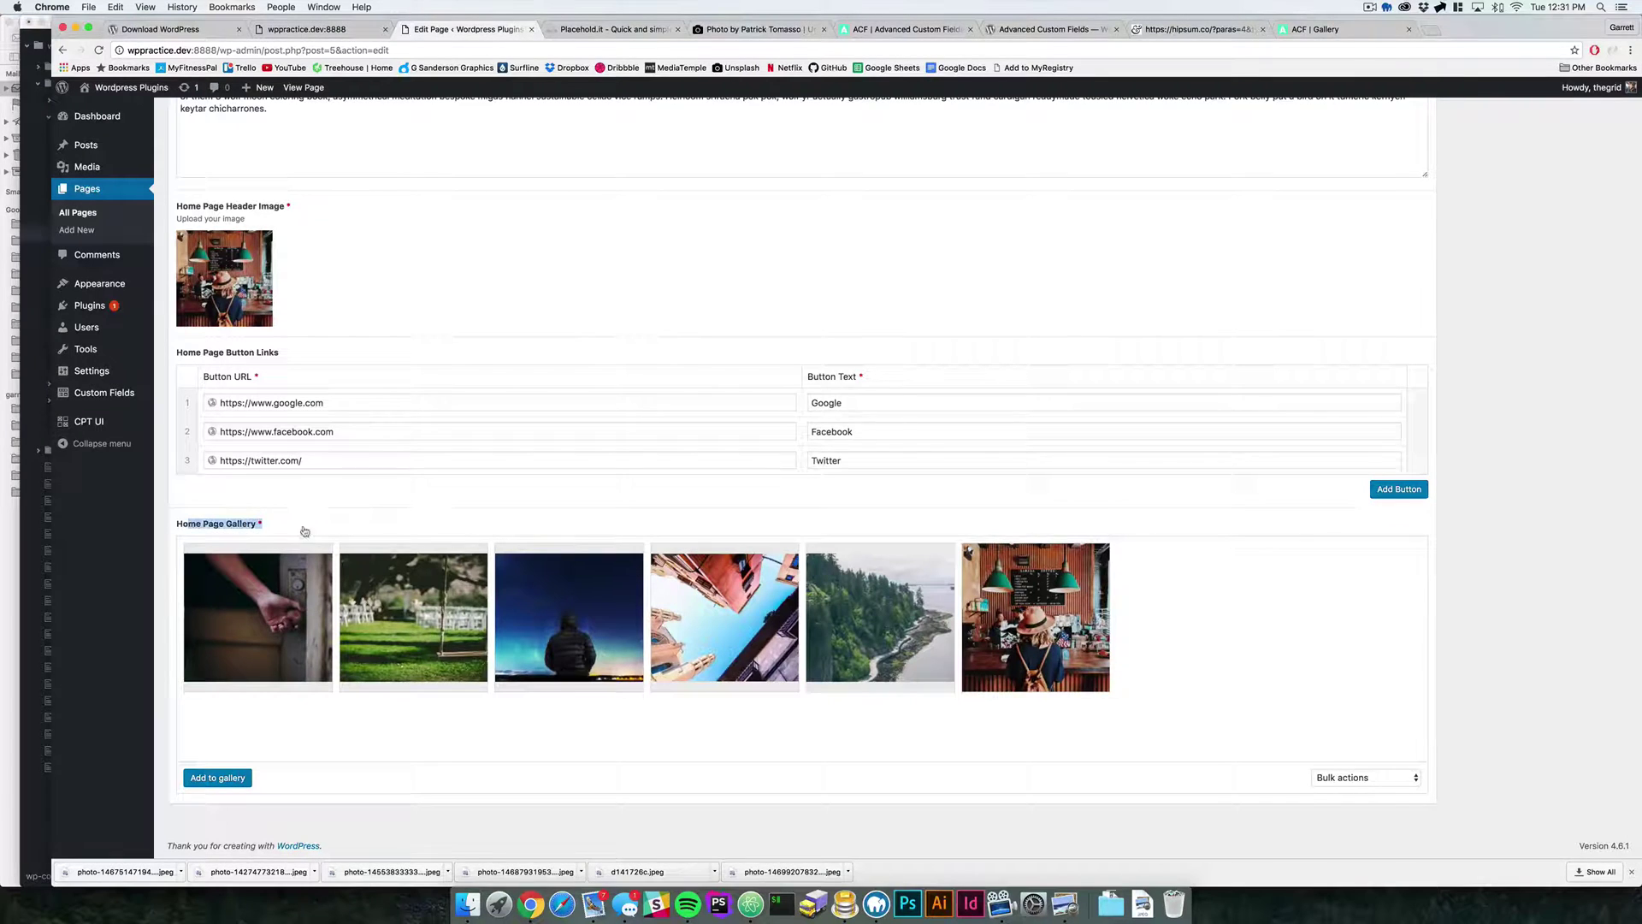
key(super+Tab)
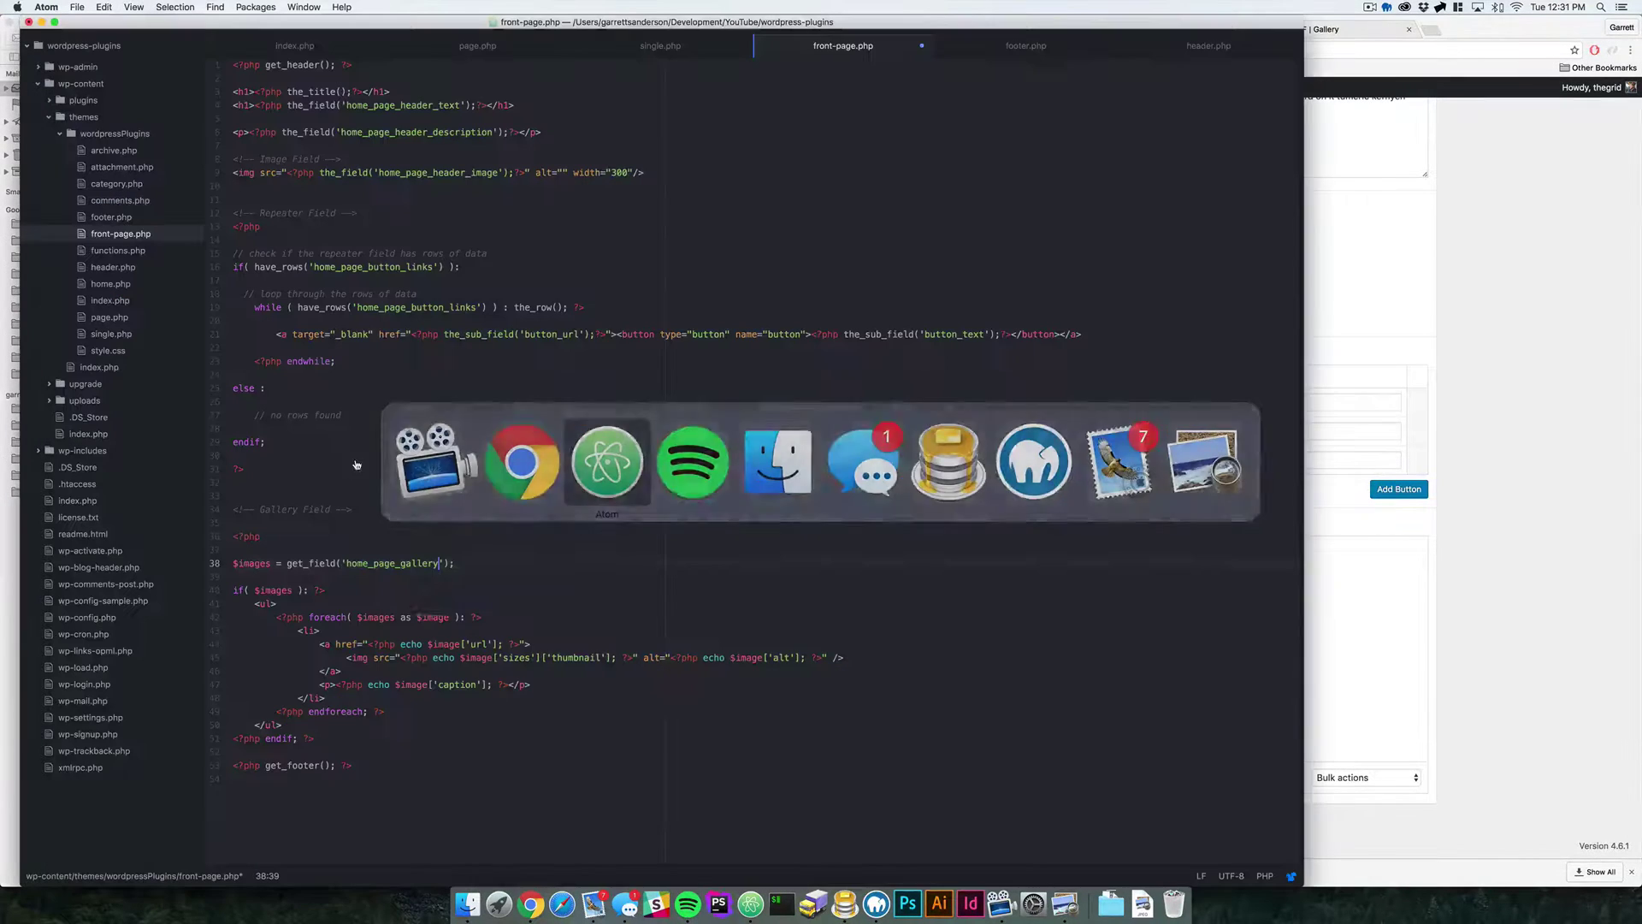
key(Down)
key(Down)
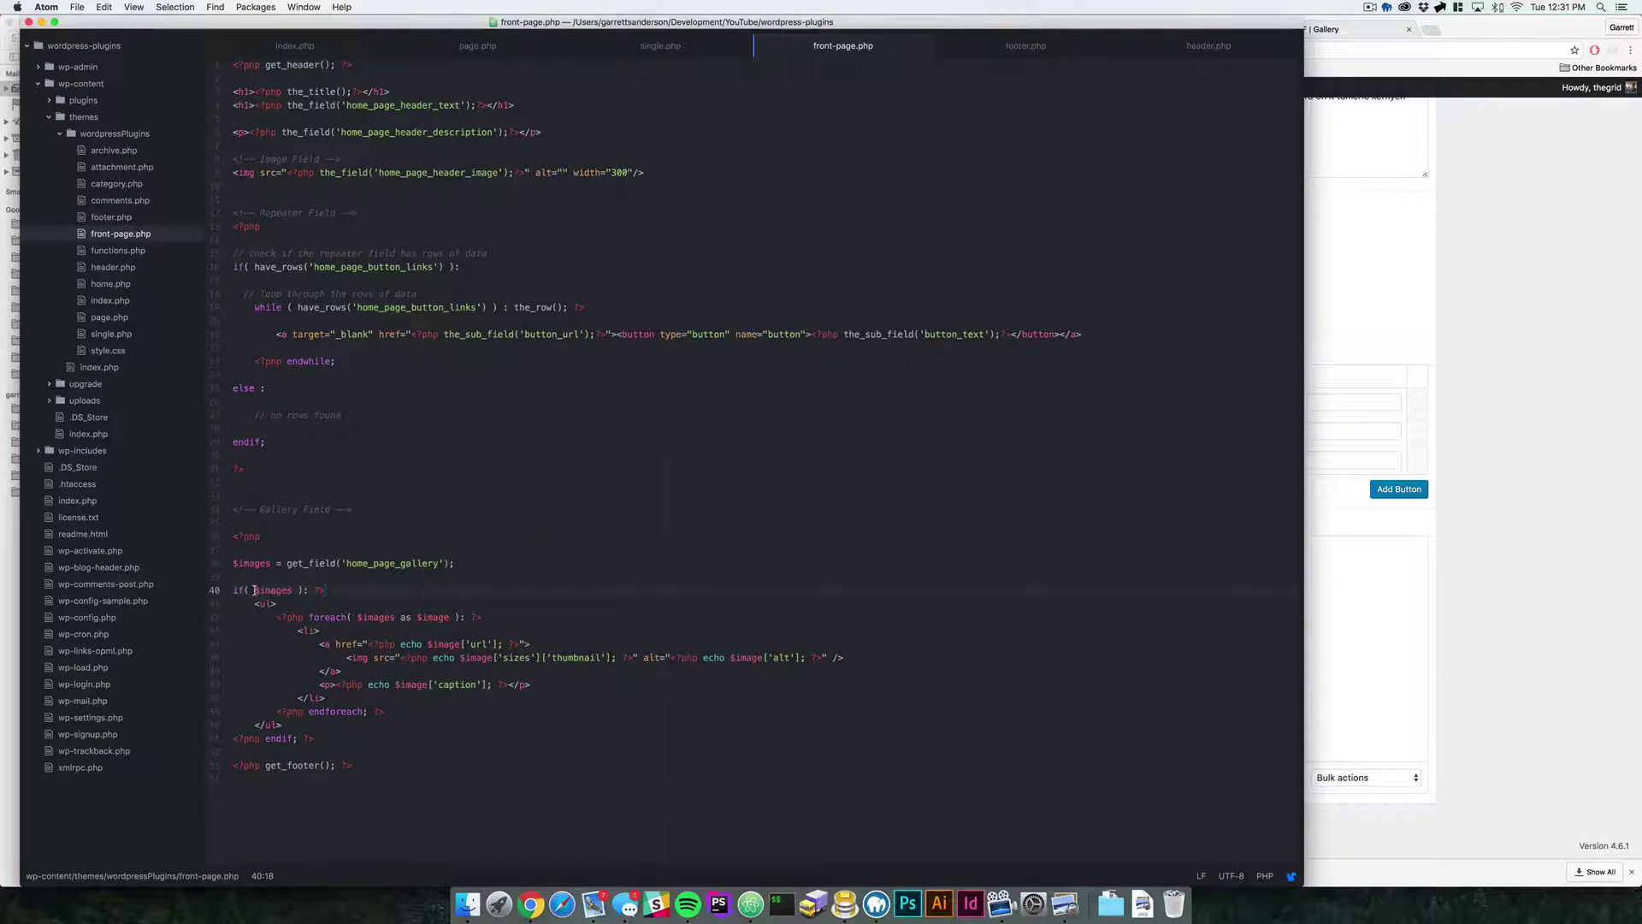
Review the get_field call, the foreach over $images, and the link and img markup
drag(292, 564, 443, 565)
drag(302, 618, 416, 619)
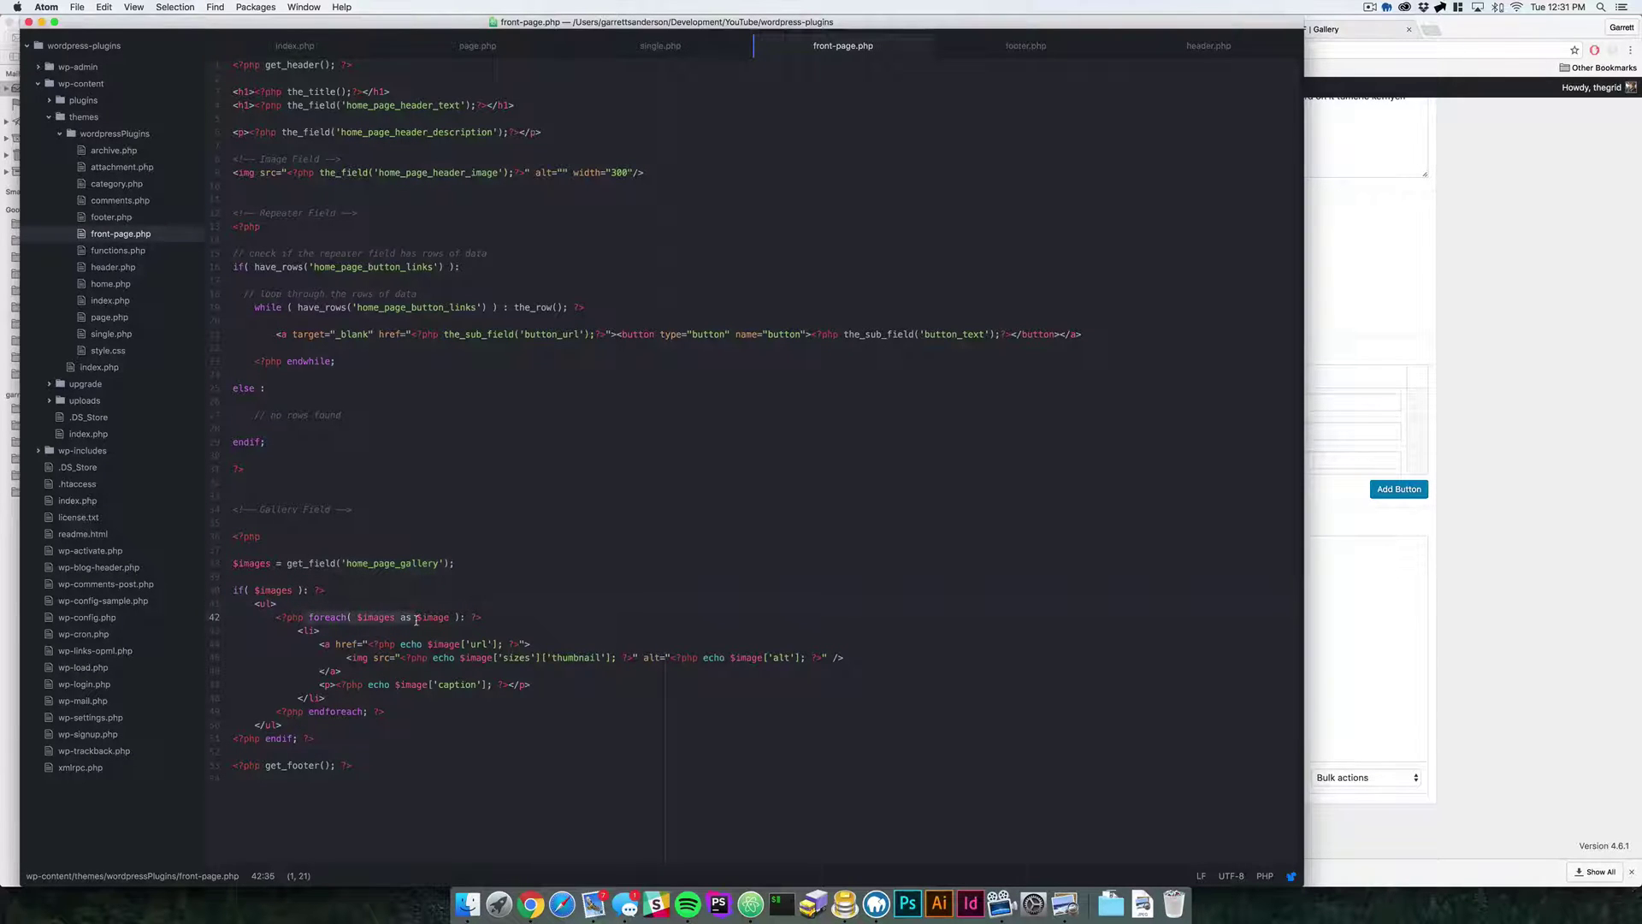
click(382, 618)
double_click(386, 617)
double_click(416, 616)
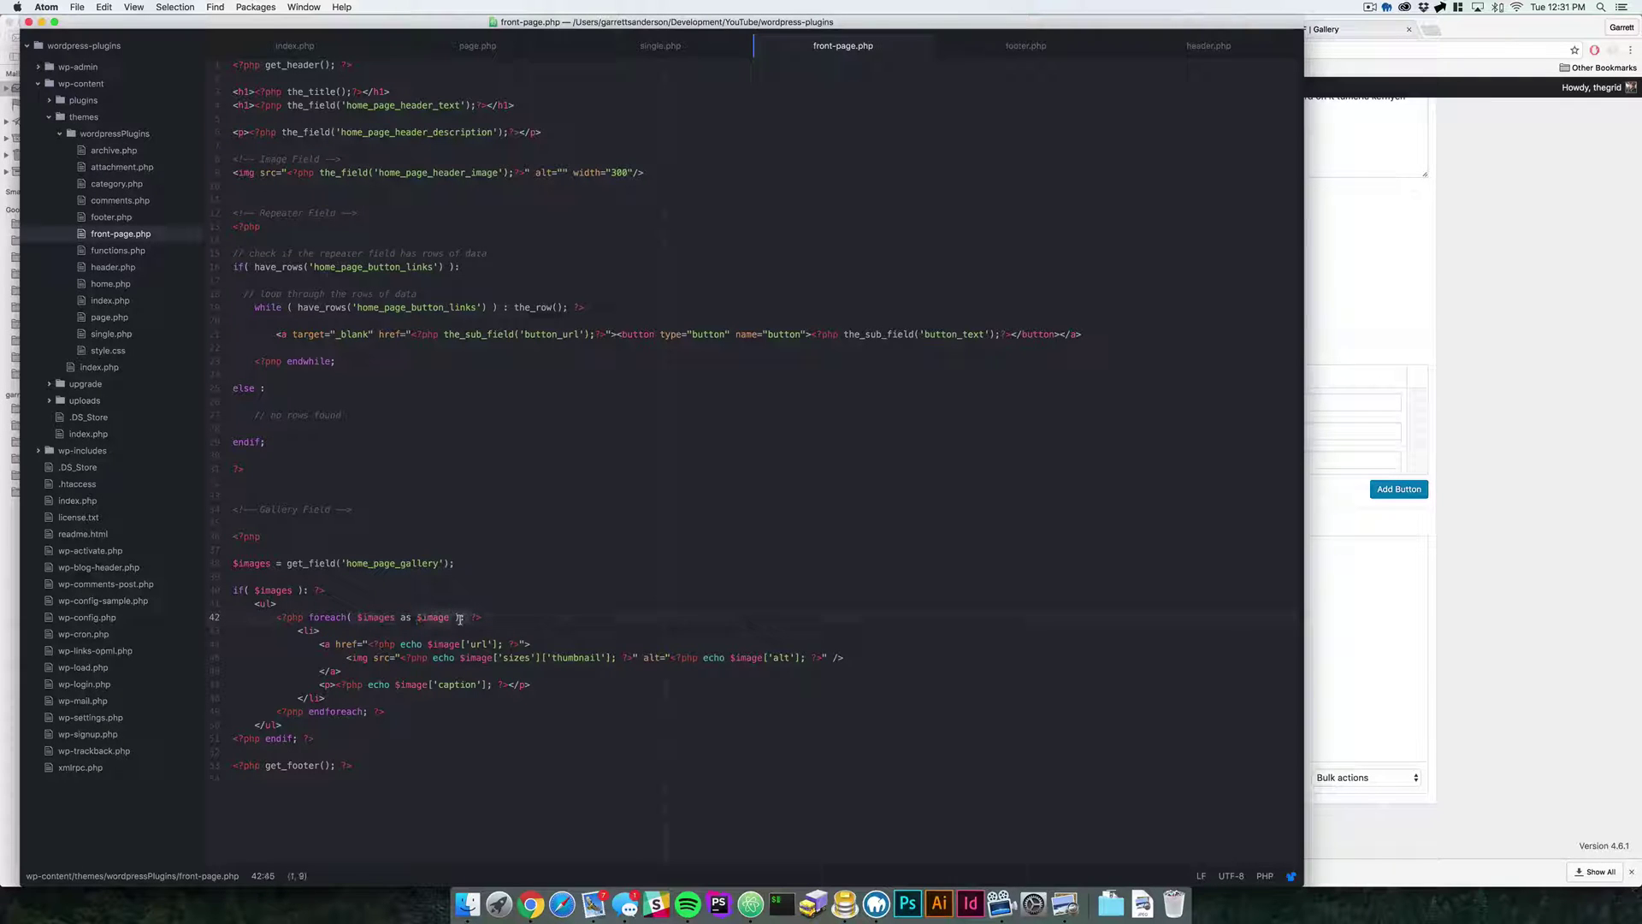
key(Down)
key(Down)
double_click(430, 644)
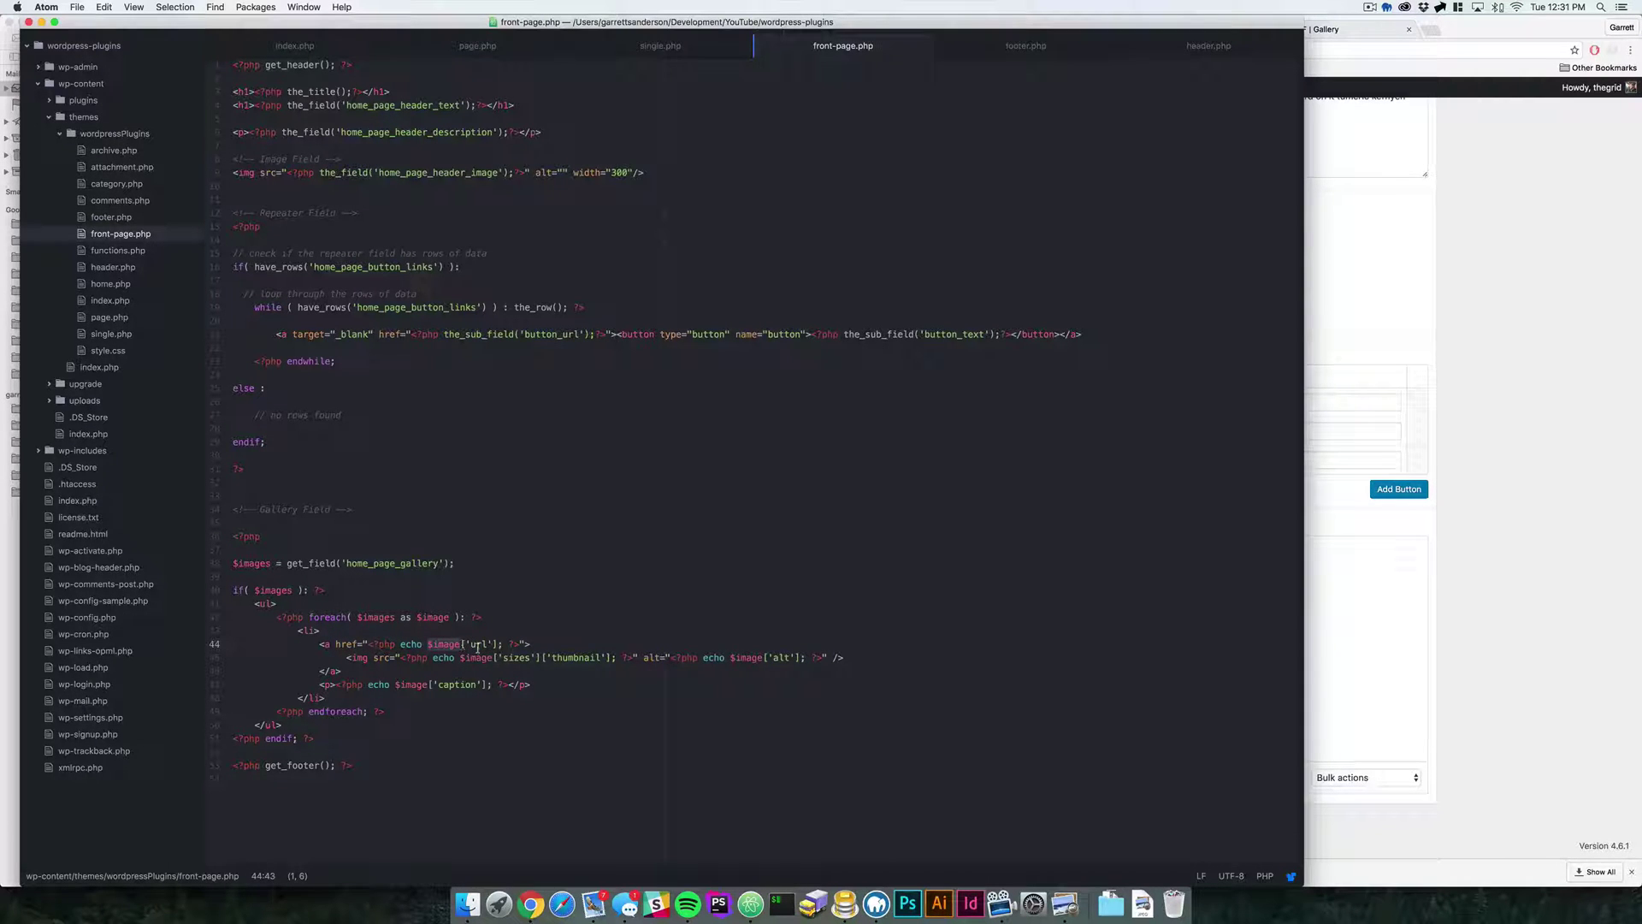
click(507, 643)
drag(360, 661, 407, 662)
click(455, 660)
Replace $image['sizes']['thumbnail'] with $image['url'] in the img src and save front-page.php
click(612, 656)
key(shift+alt+Left)
key(shift+alt+Left)
key(shift+alt+Left)
key(BackSpace)
text(u)
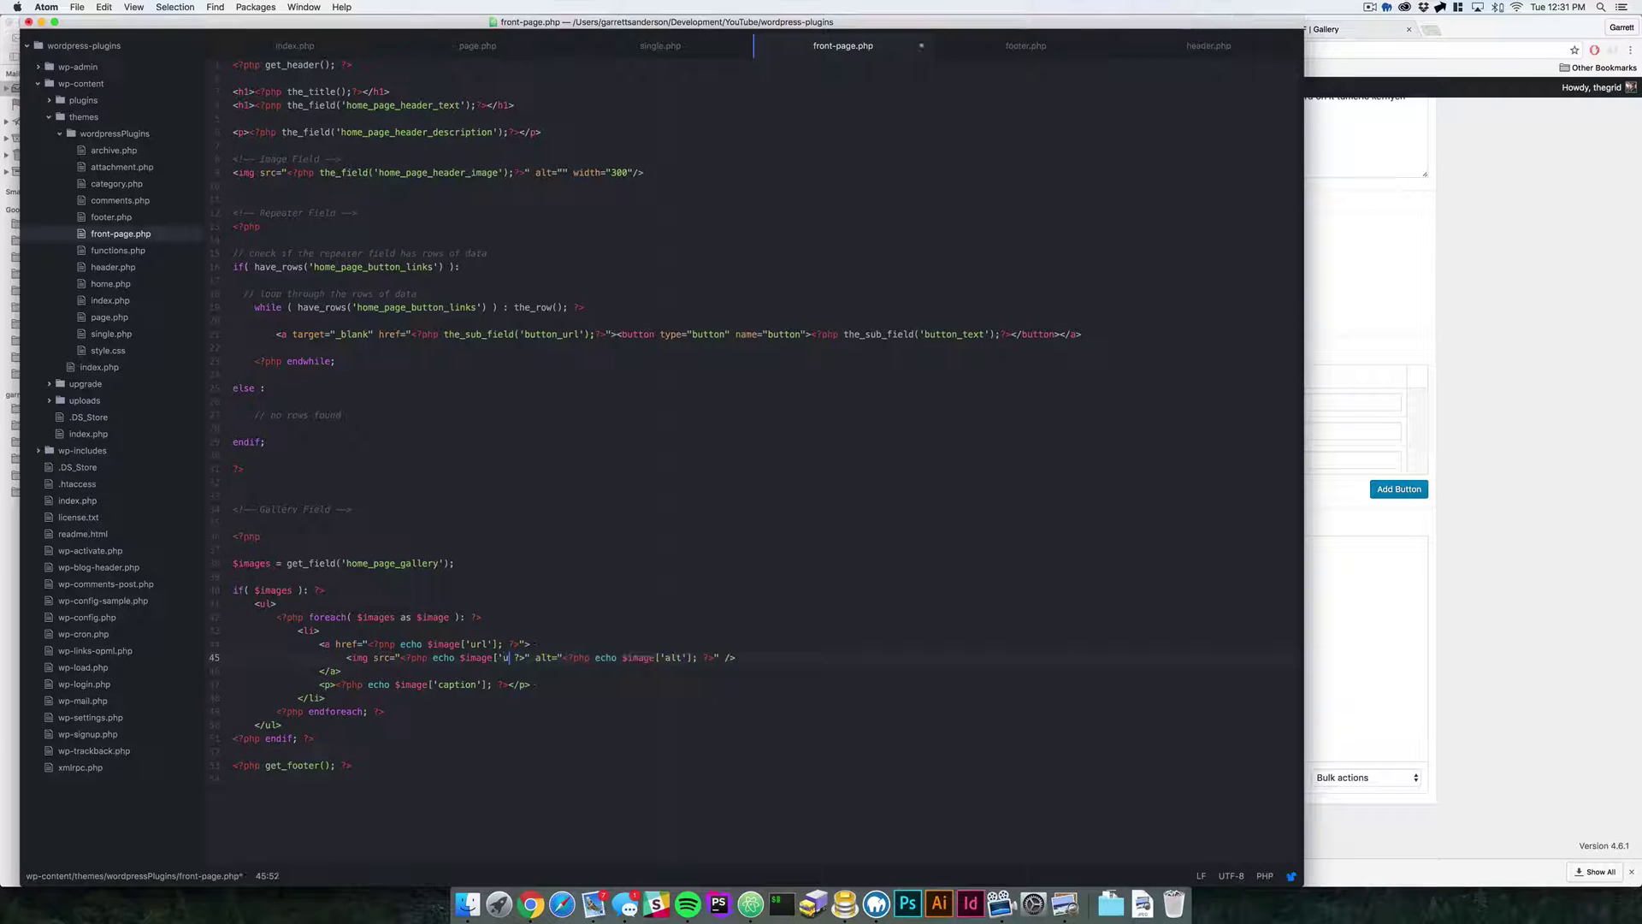
text(rl'])
text(])
key(super+s)
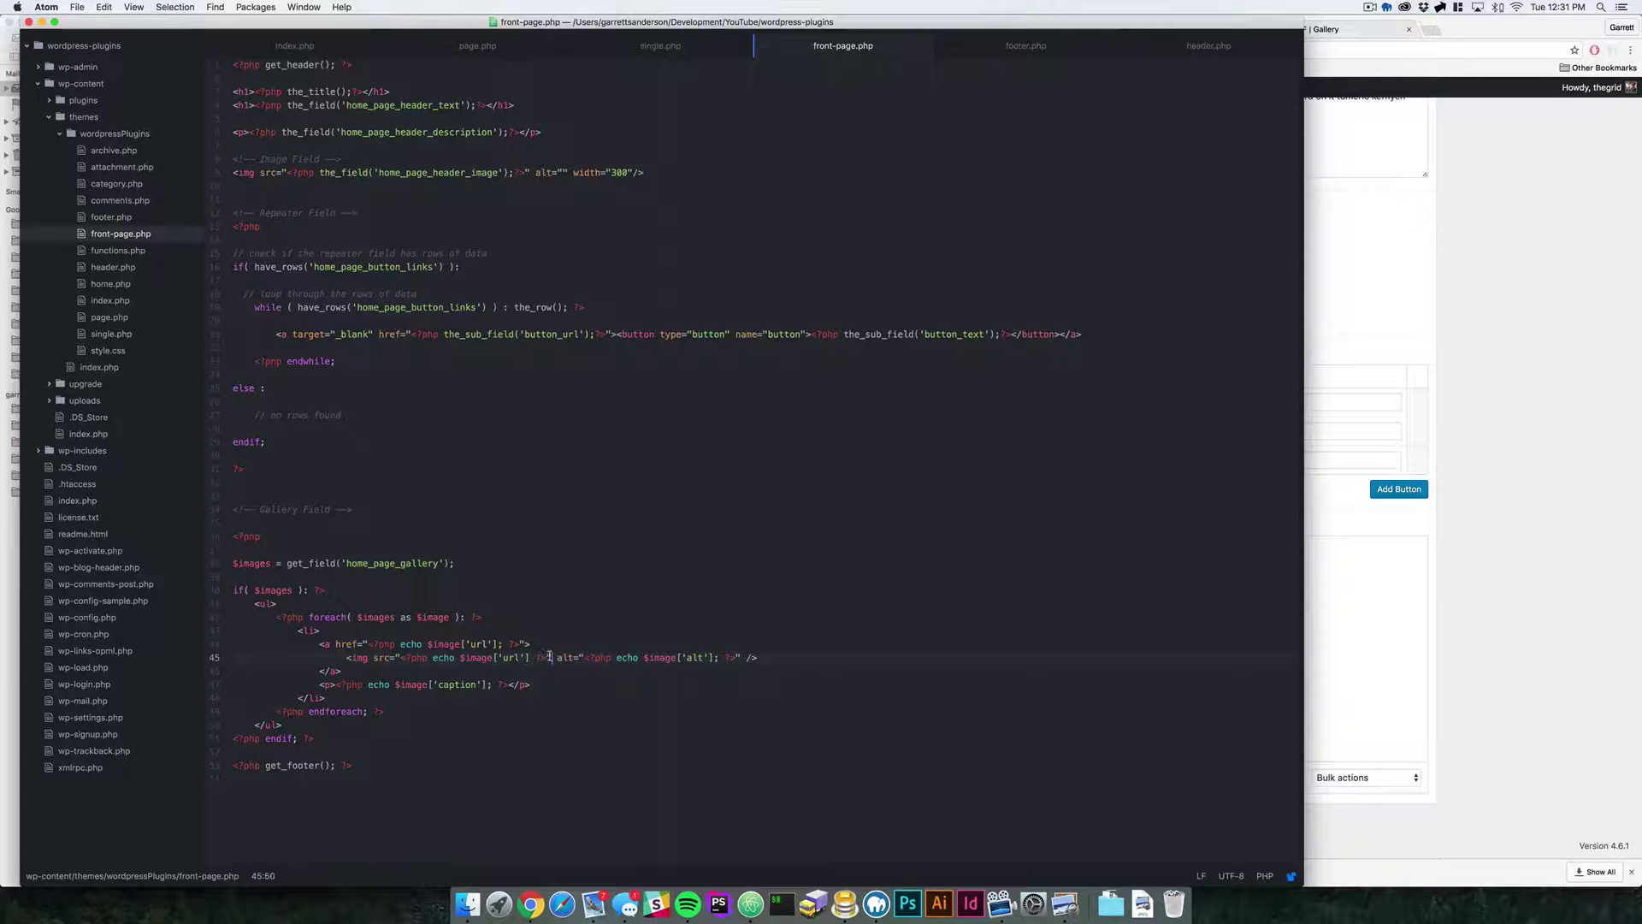
Review the loop's alt text, caption and endforeach lines
drag(584, 657, 738, 656)
click(757, 657)
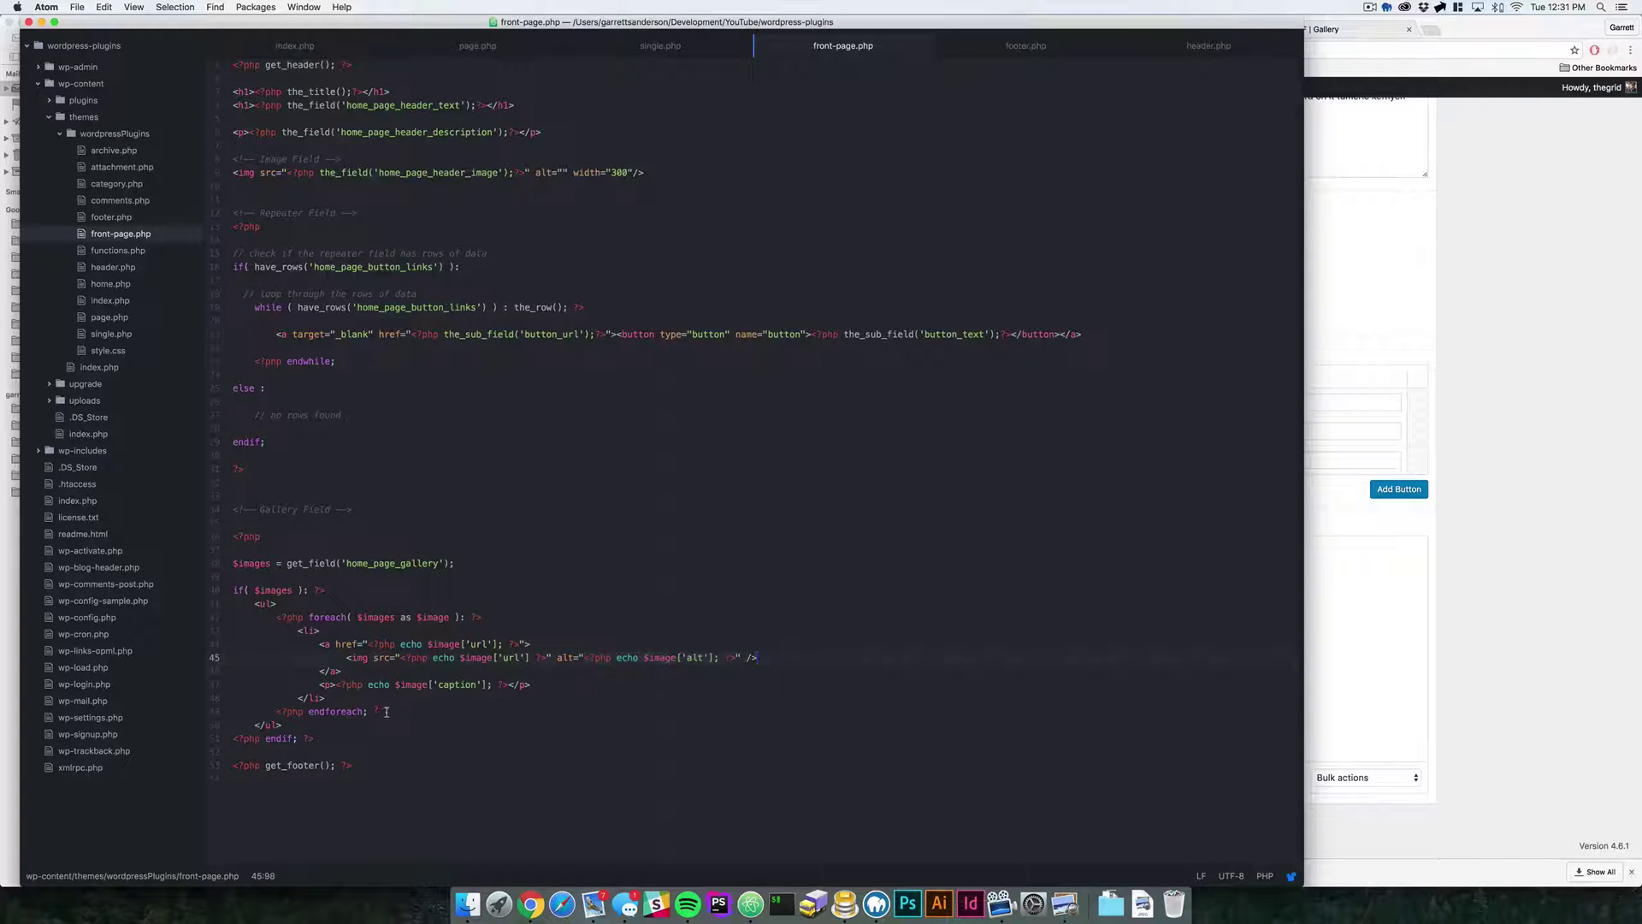
drag(340, 686, 507, 687)
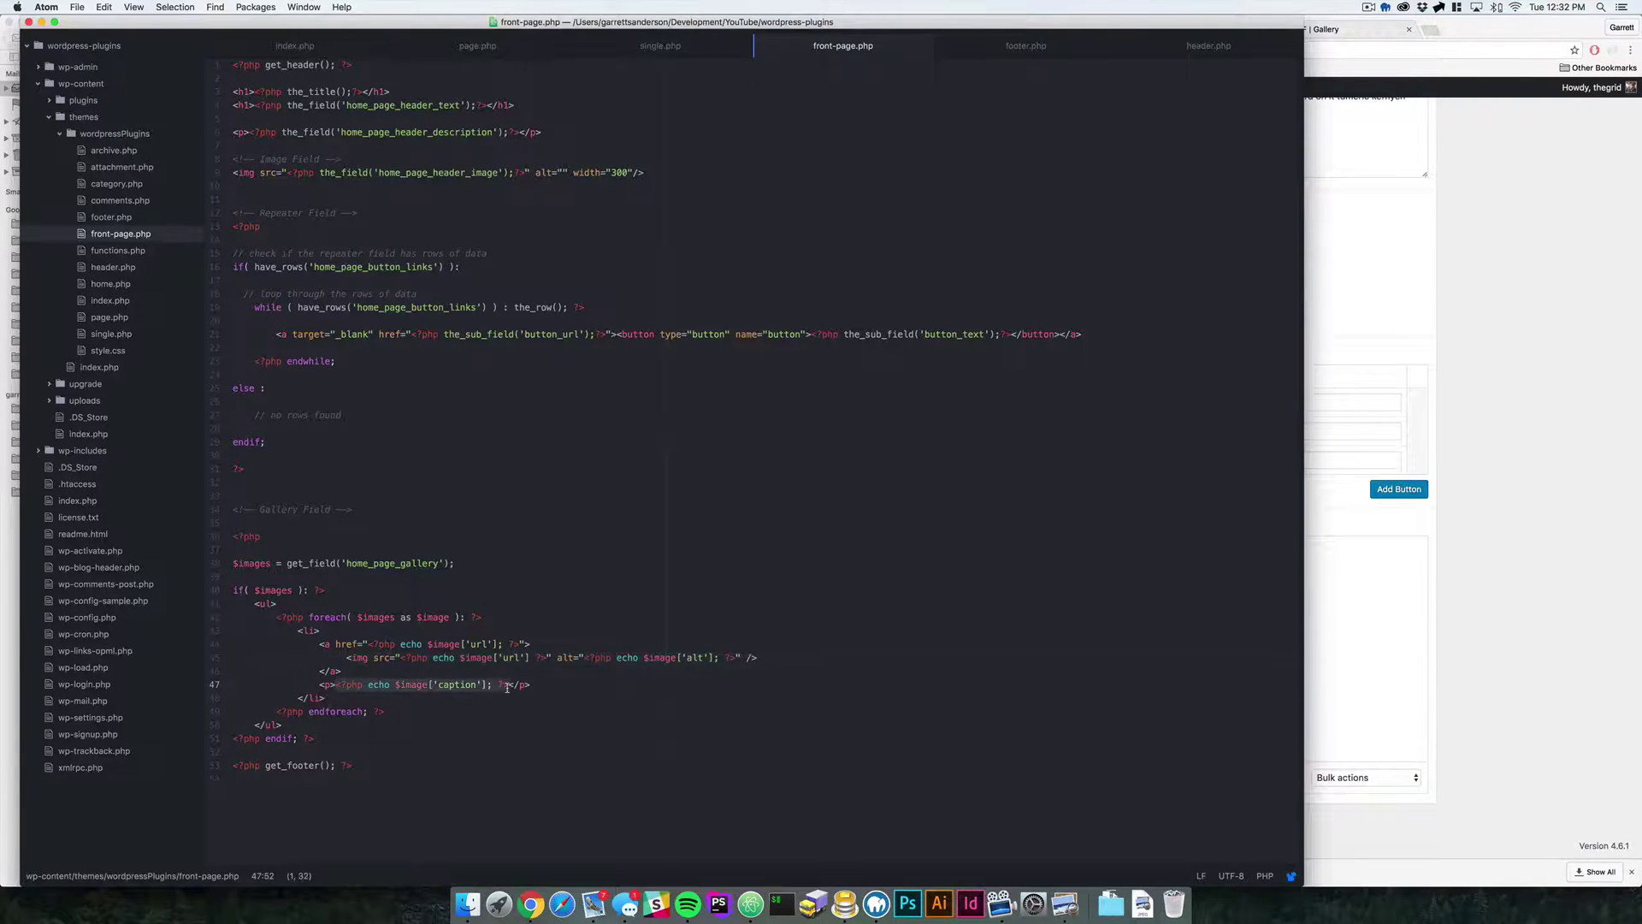
click(404, 715)
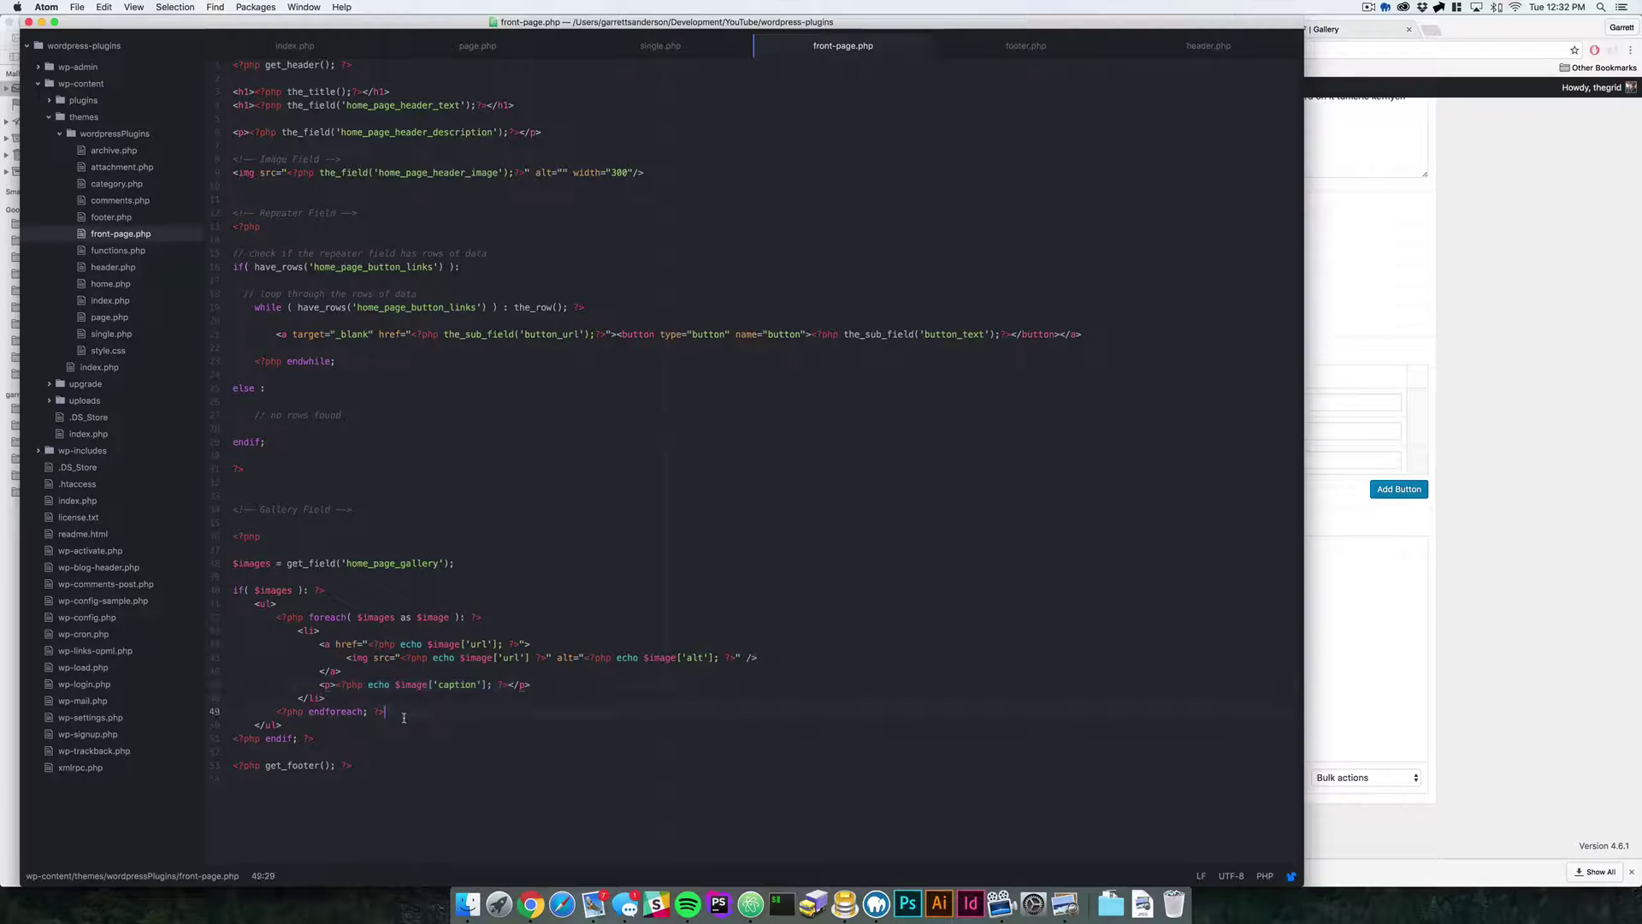
drag(265, 711, 384, 712)
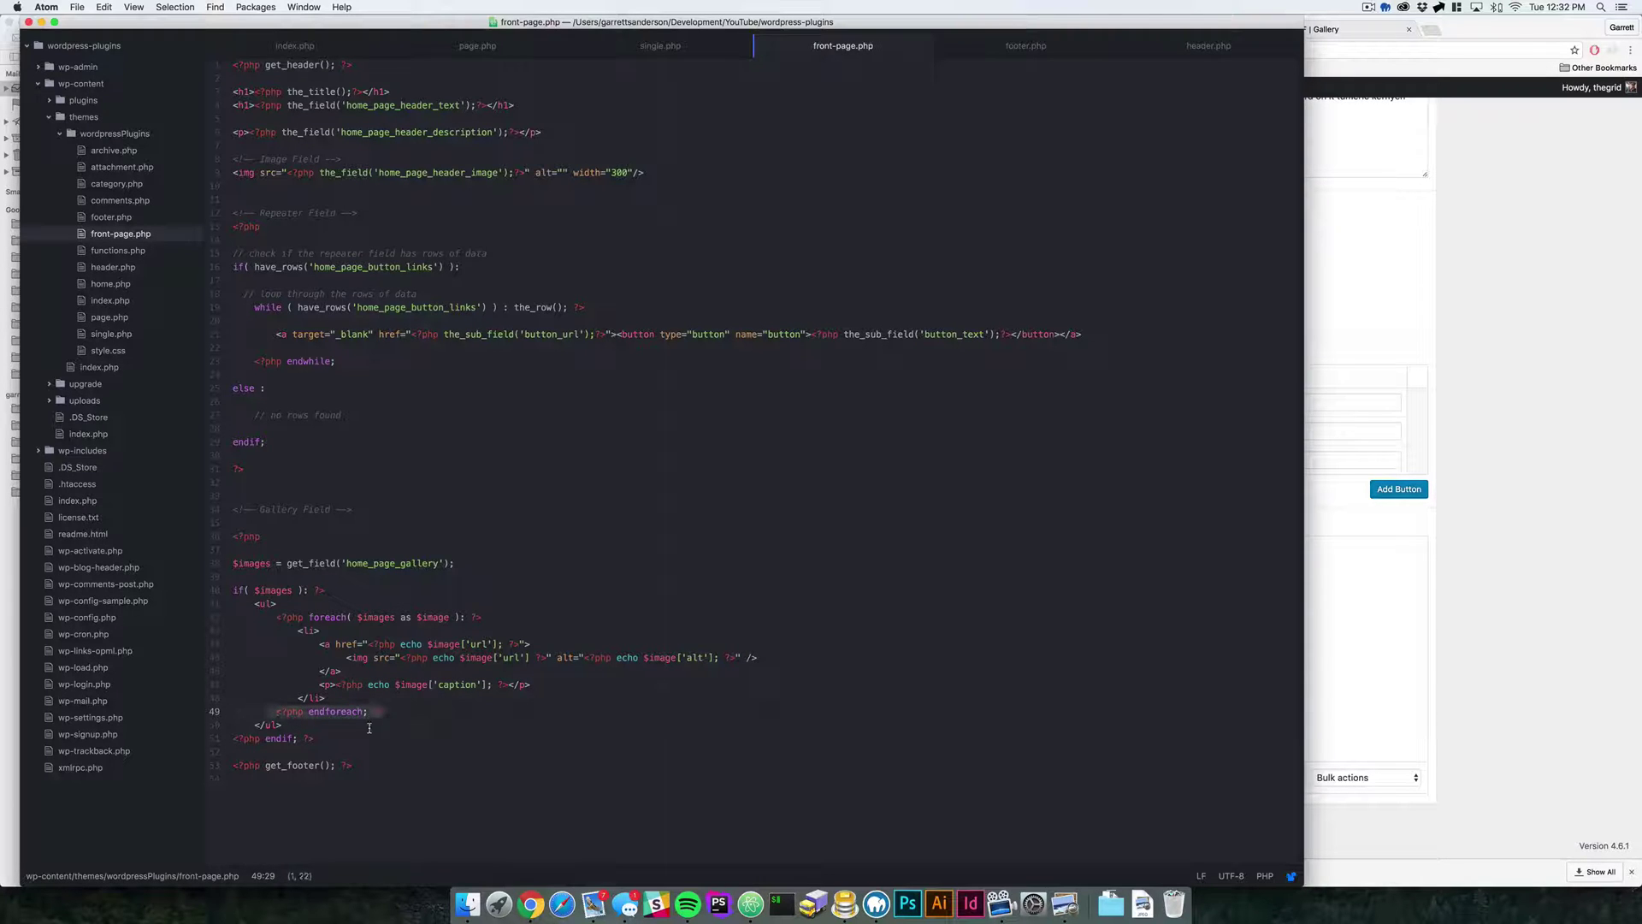
click(415, 750)
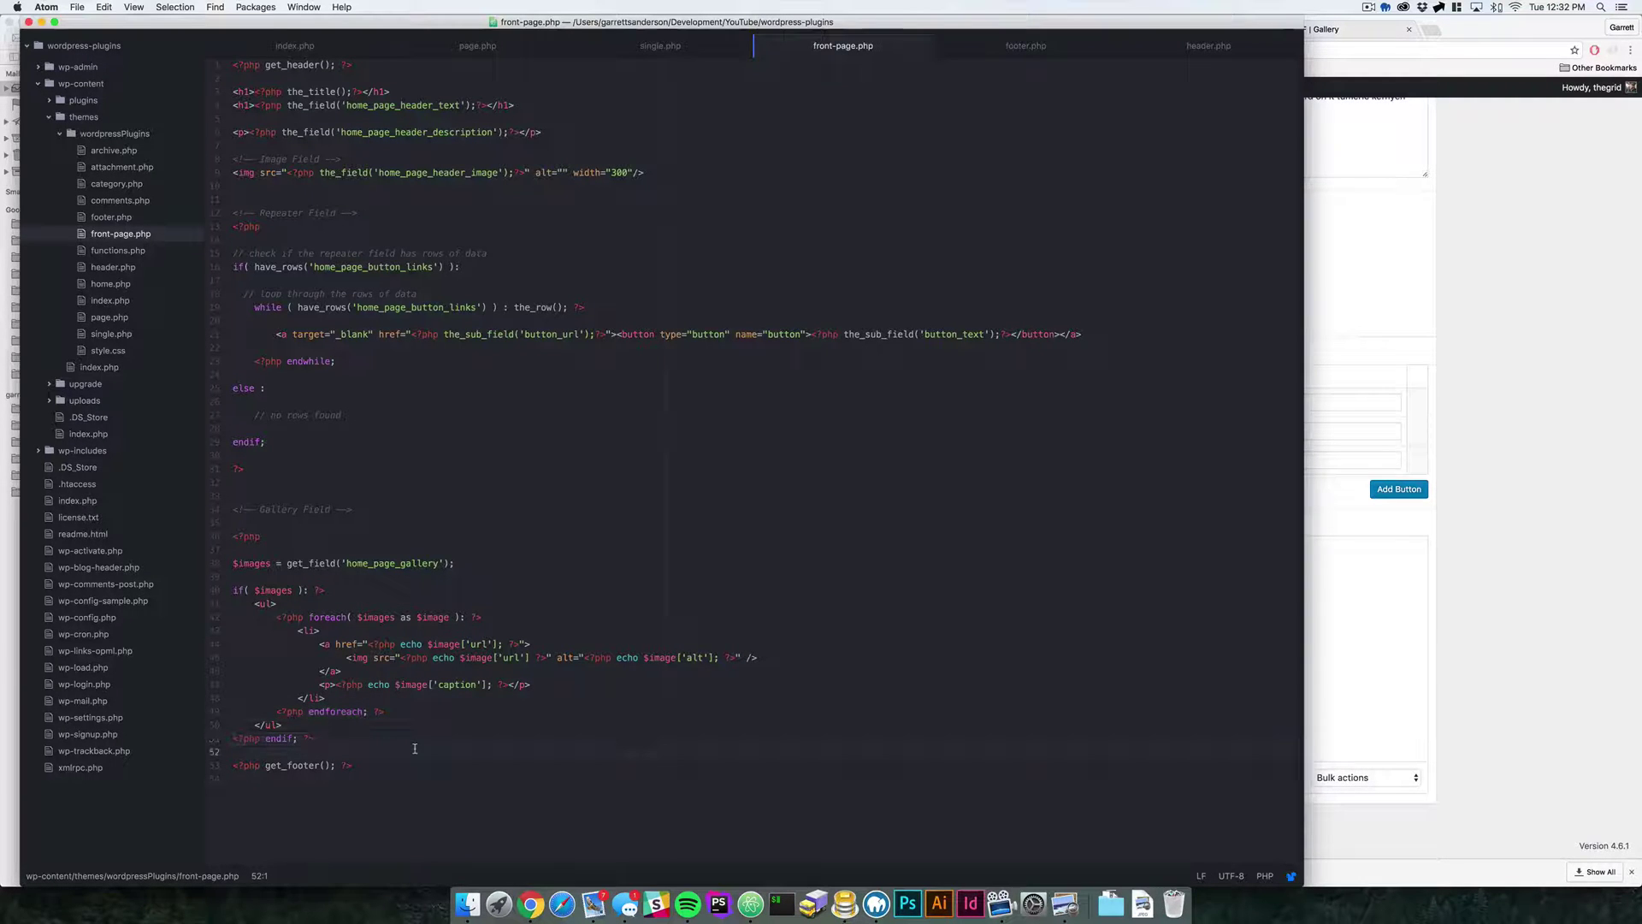
key(super+Tab)
key(super+Tab)
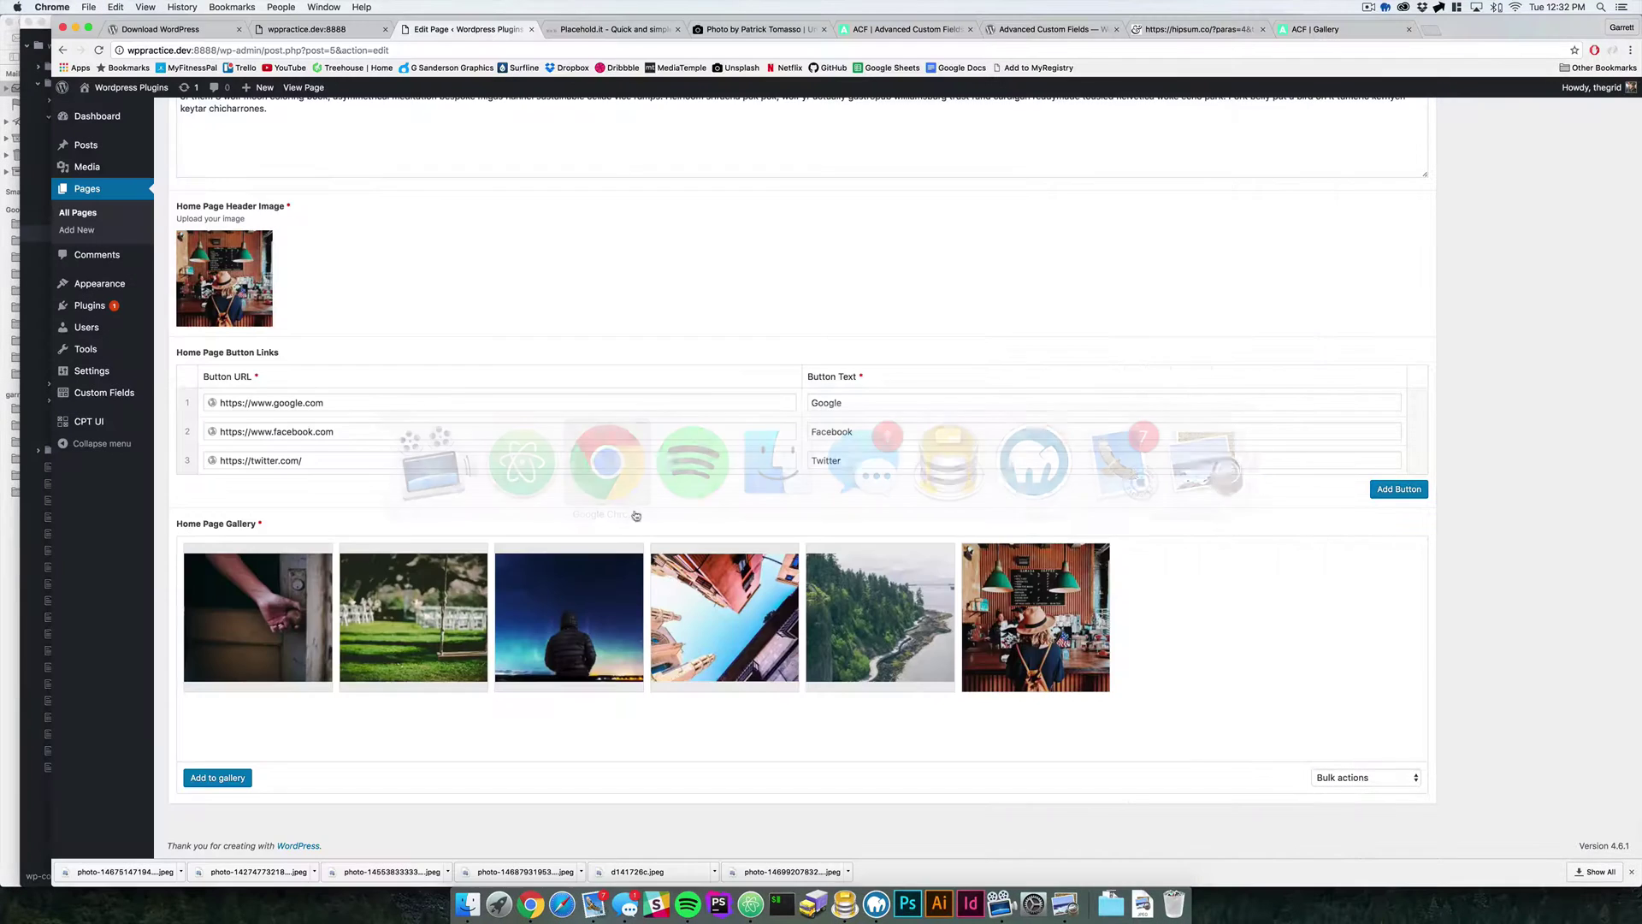
Reload the live home page and look over the gallery output
click(347, 29)
key(super+r)
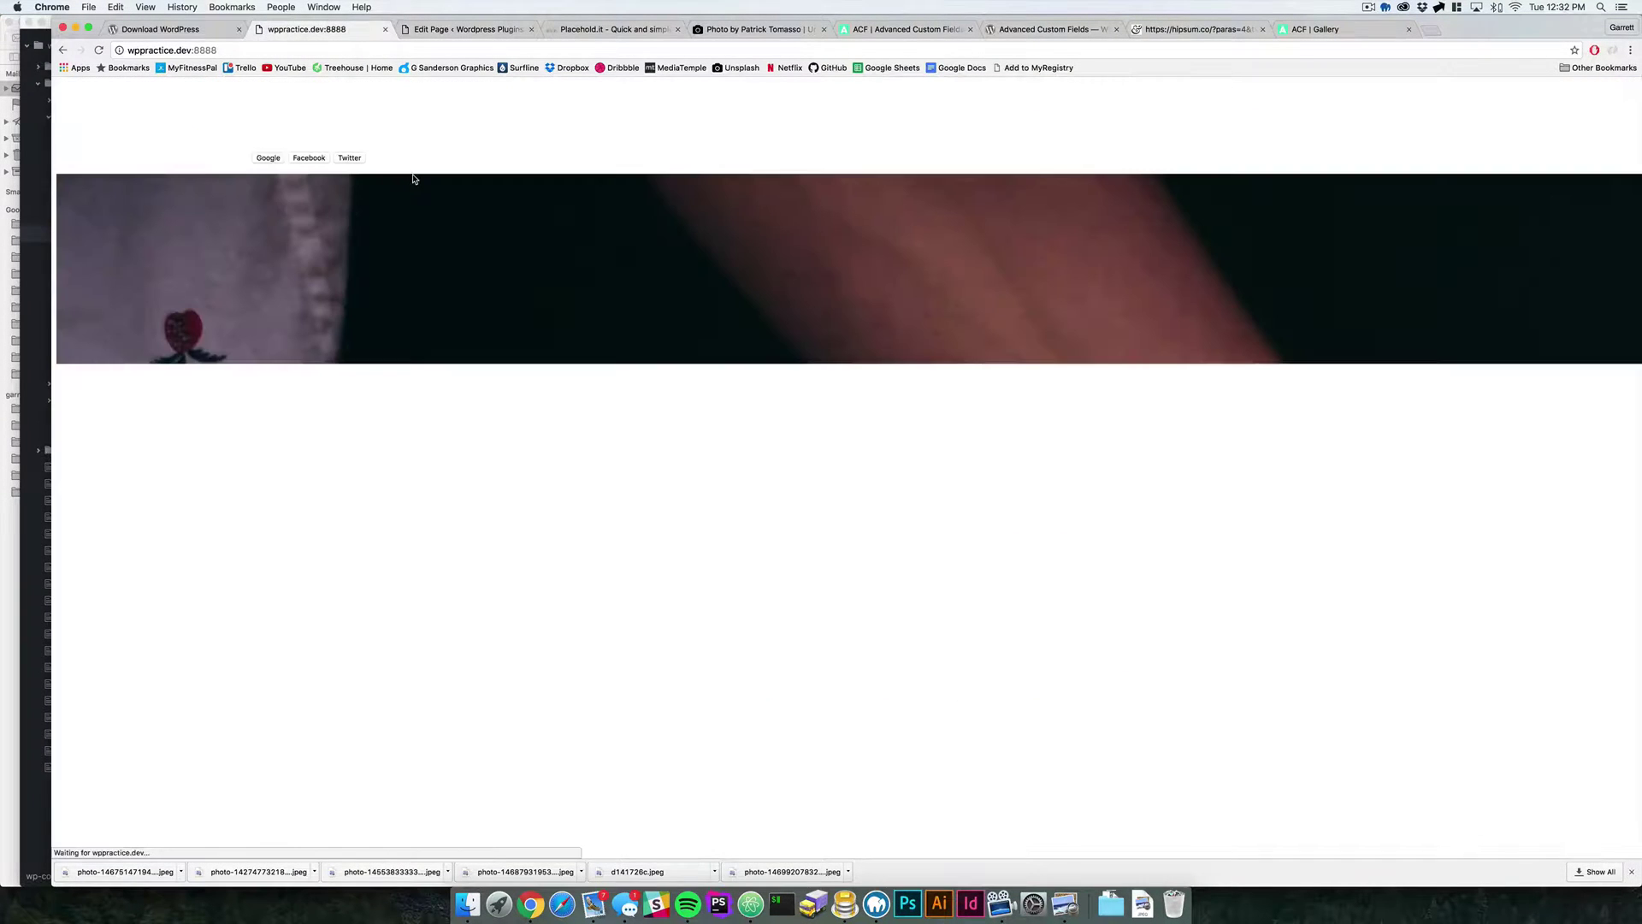
scroll(568, 419, down, 15)
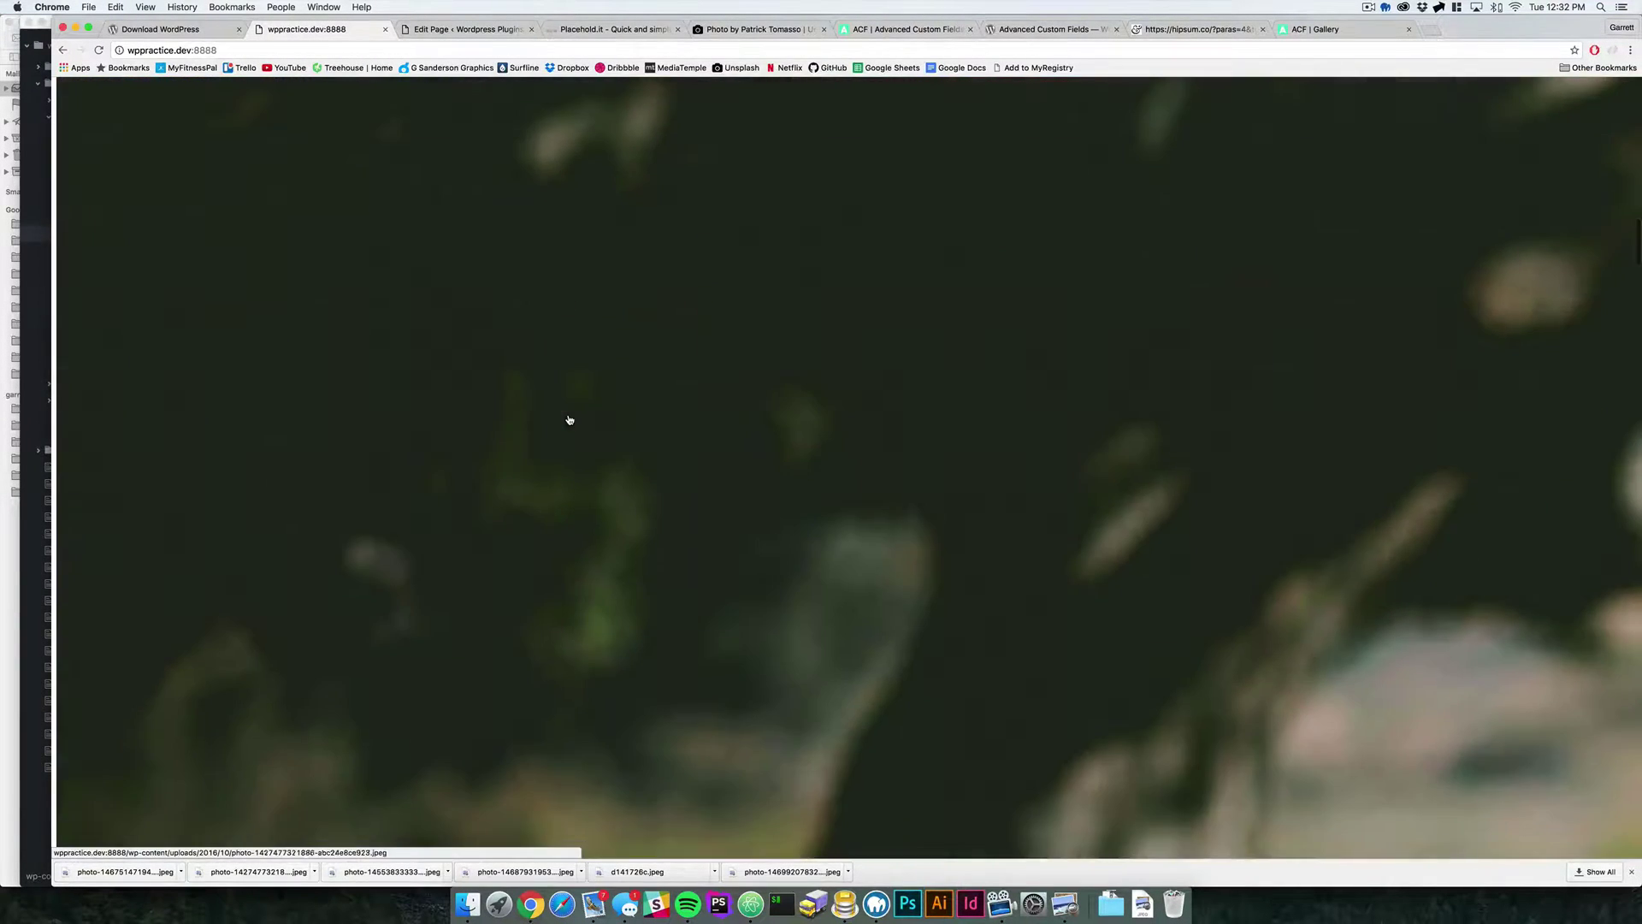
scroll(568, 419, up, 10)
scroll(568, 418, up, 5)
Give the gallery img tags width="150" in front-page.php and save
key(super+Tab)
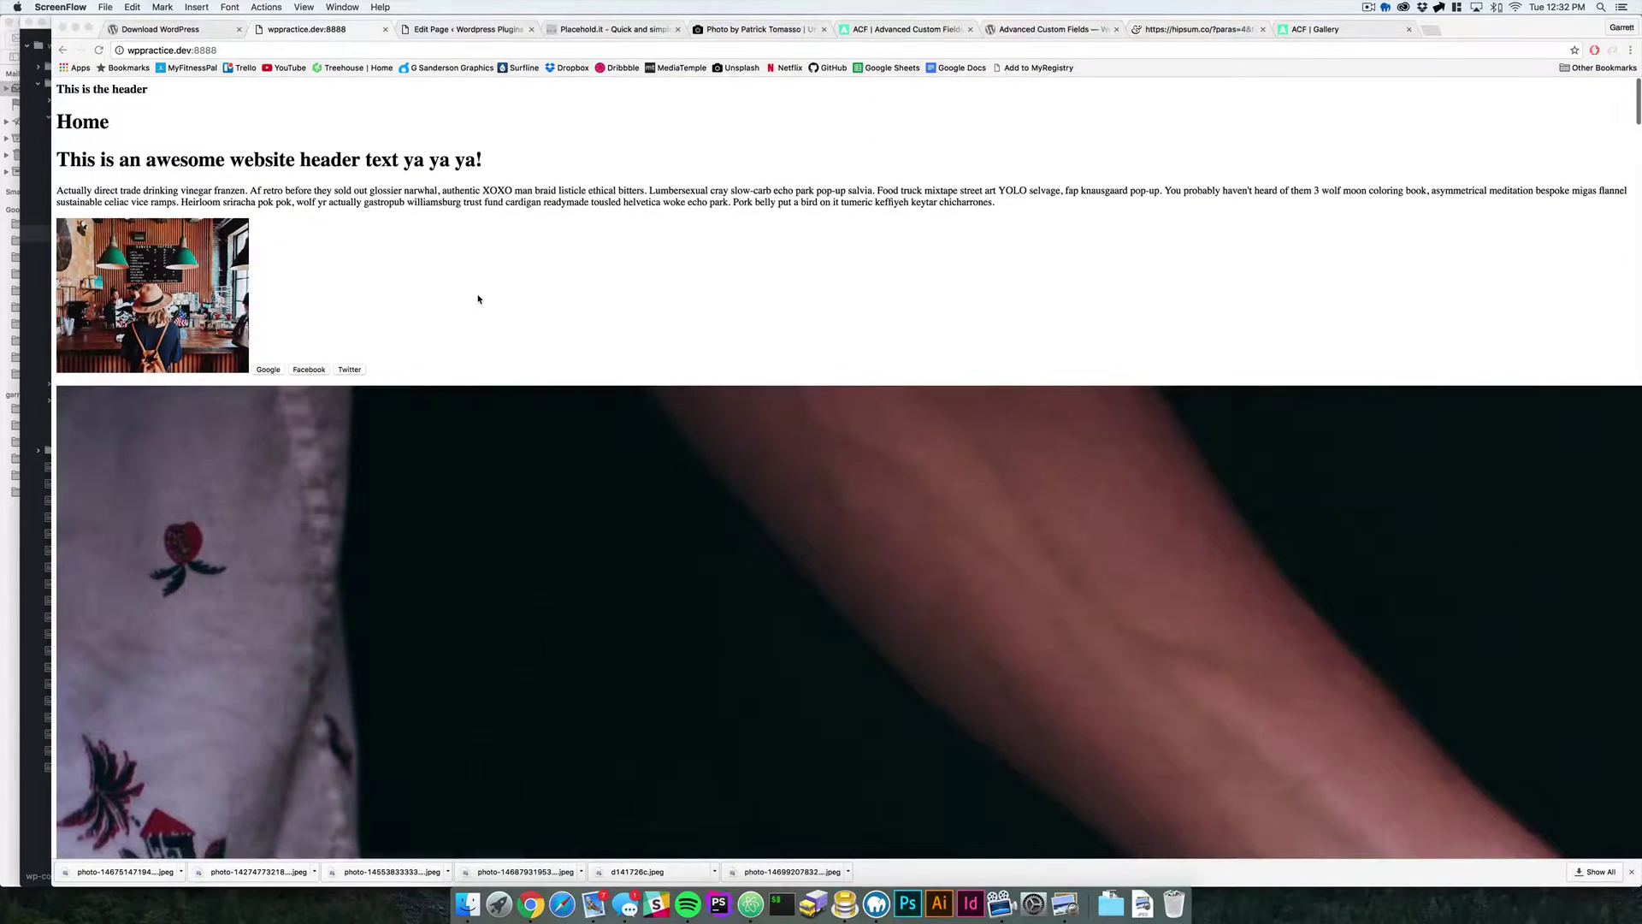
key(super+Tab)
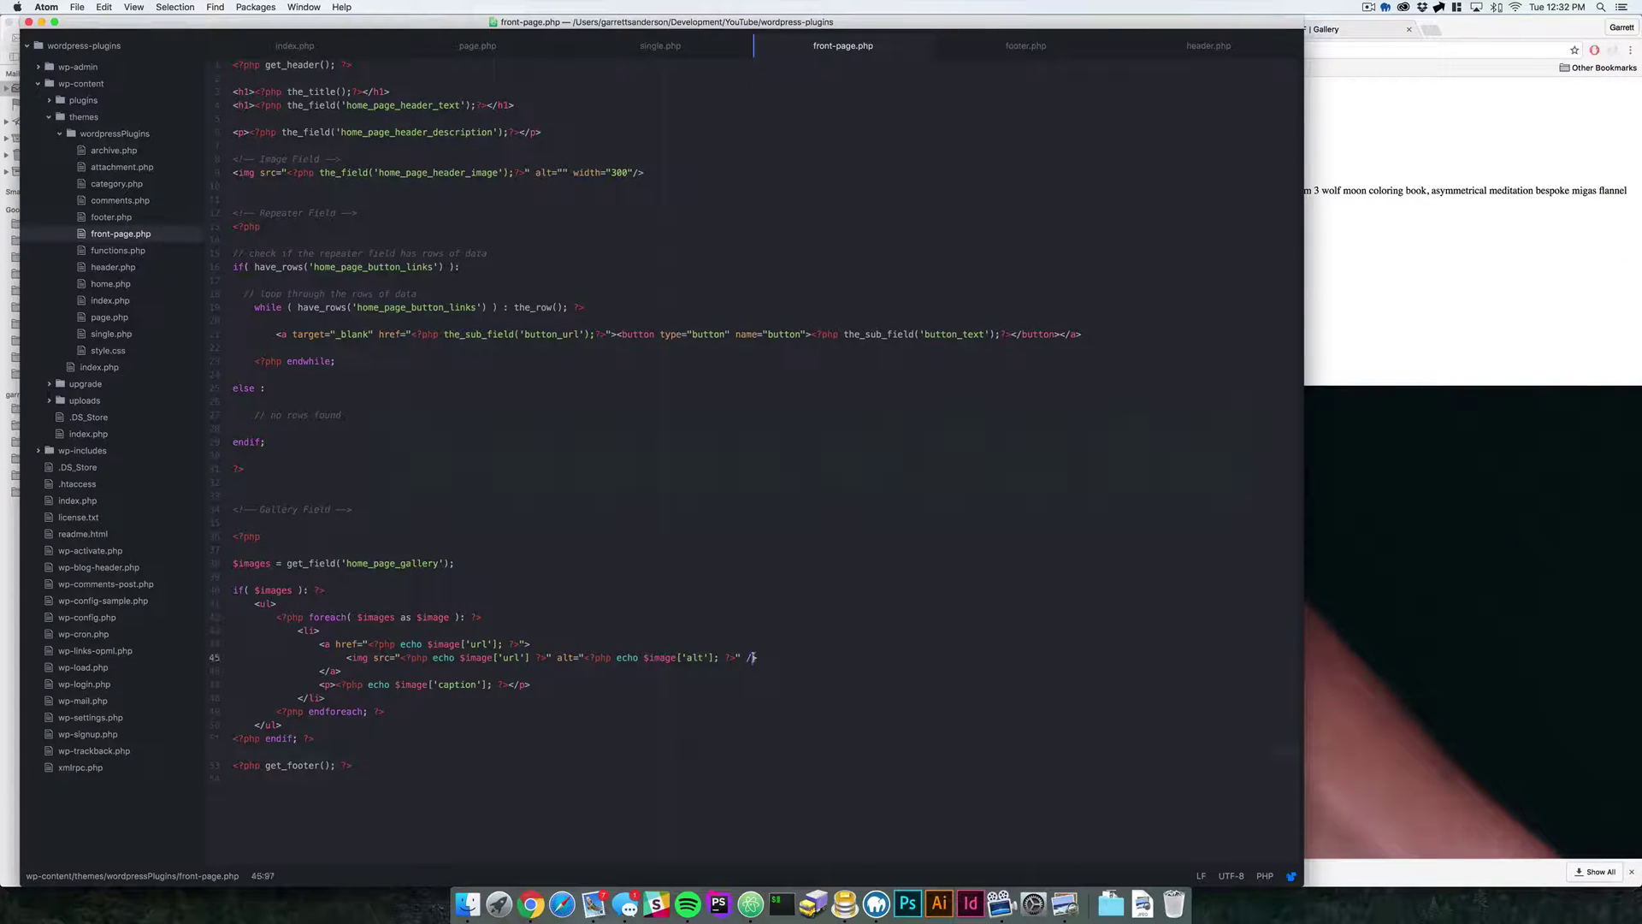
text(width=)
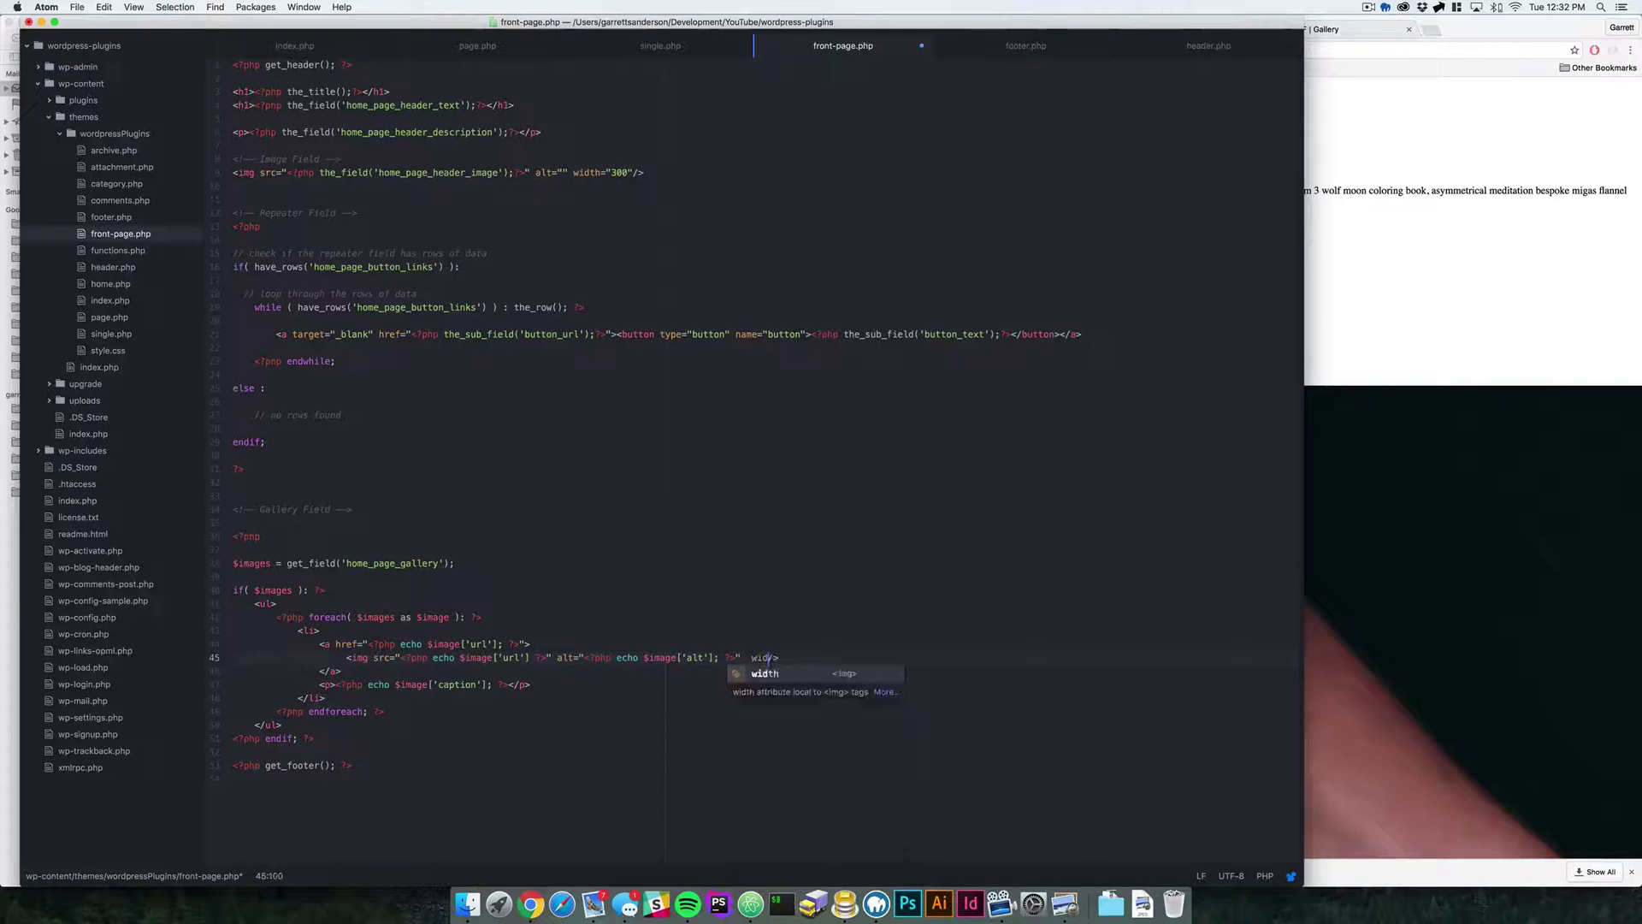
text("150)
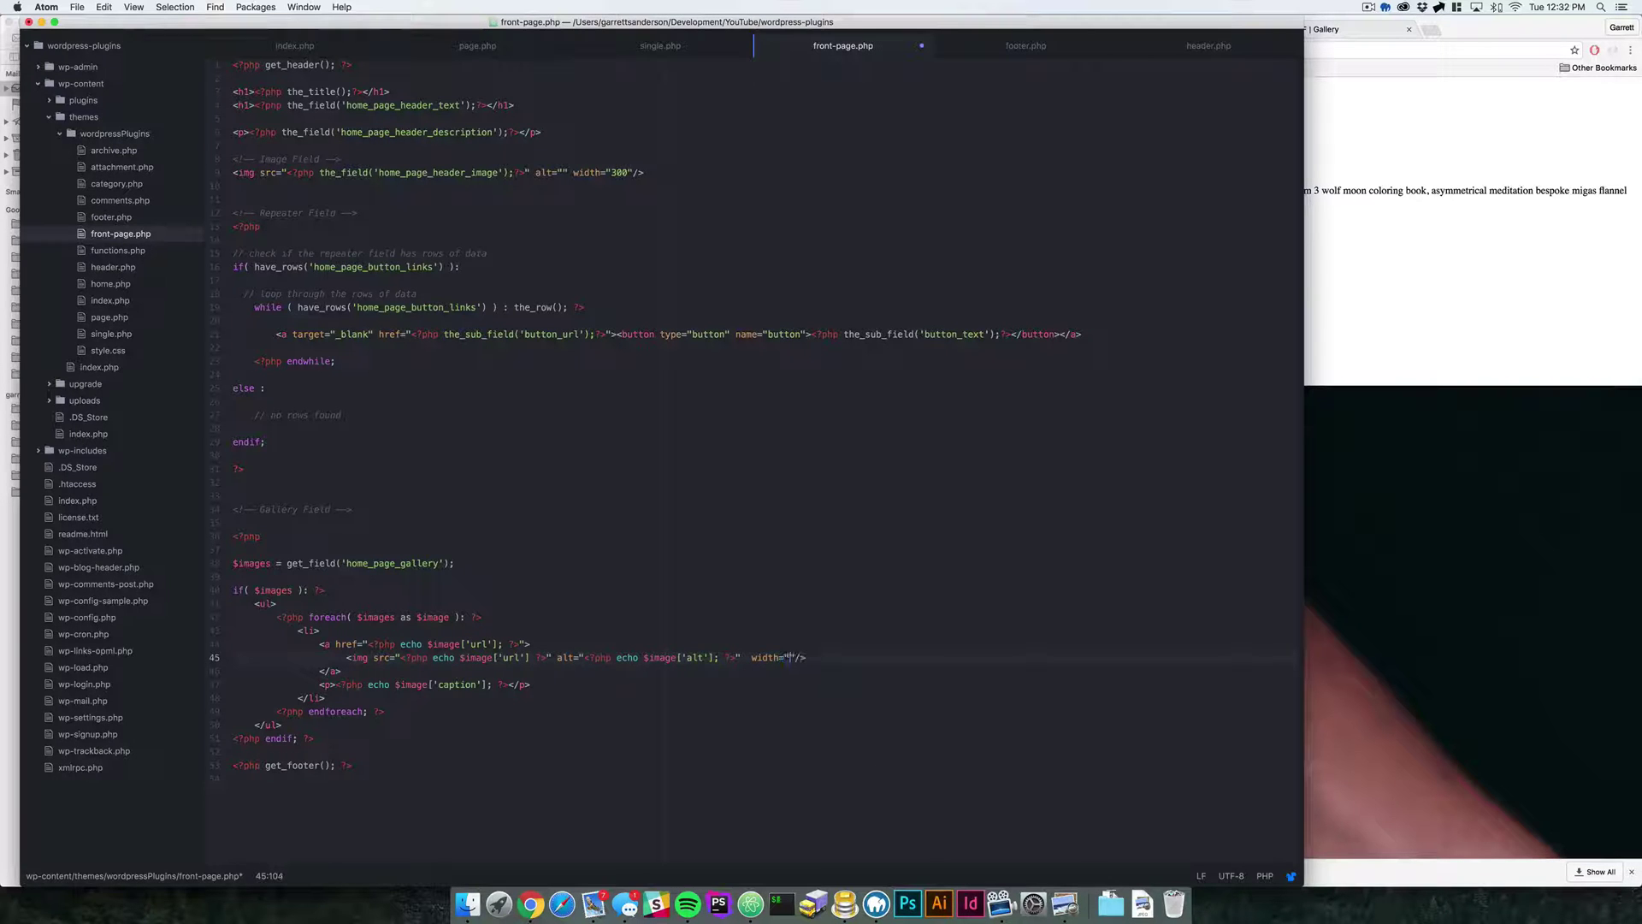
key(super+s)
key(super+shift+2)
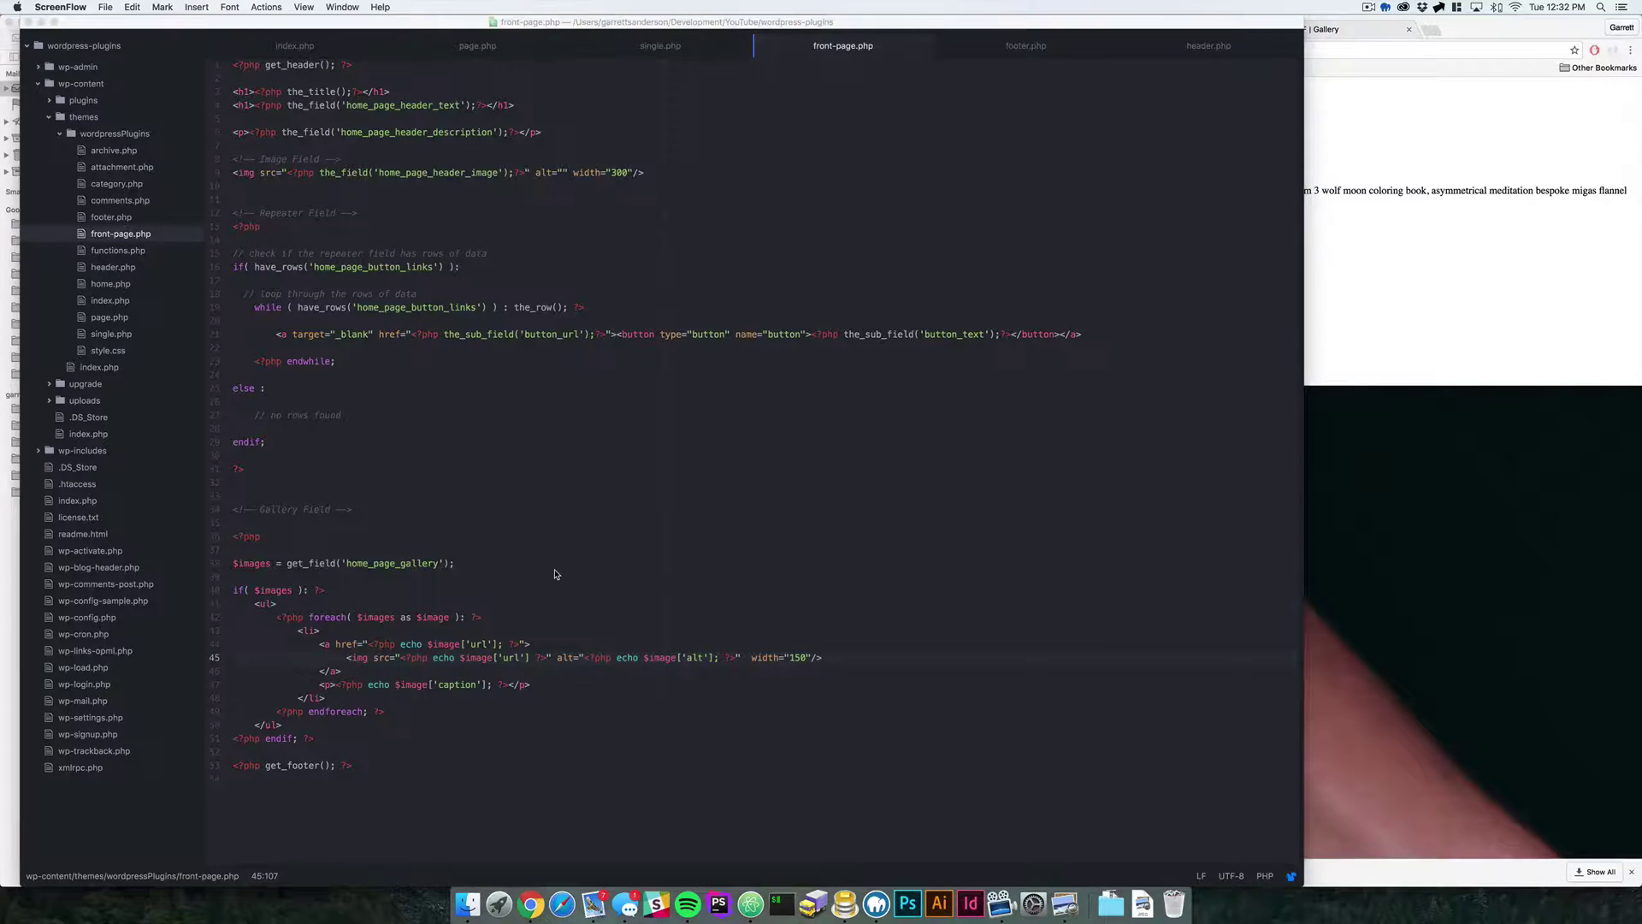
Reload the home page and check the 150px thumbnails and the sixth image's caption
key(super+Tab)
key(super+Tab)
key(super+r)
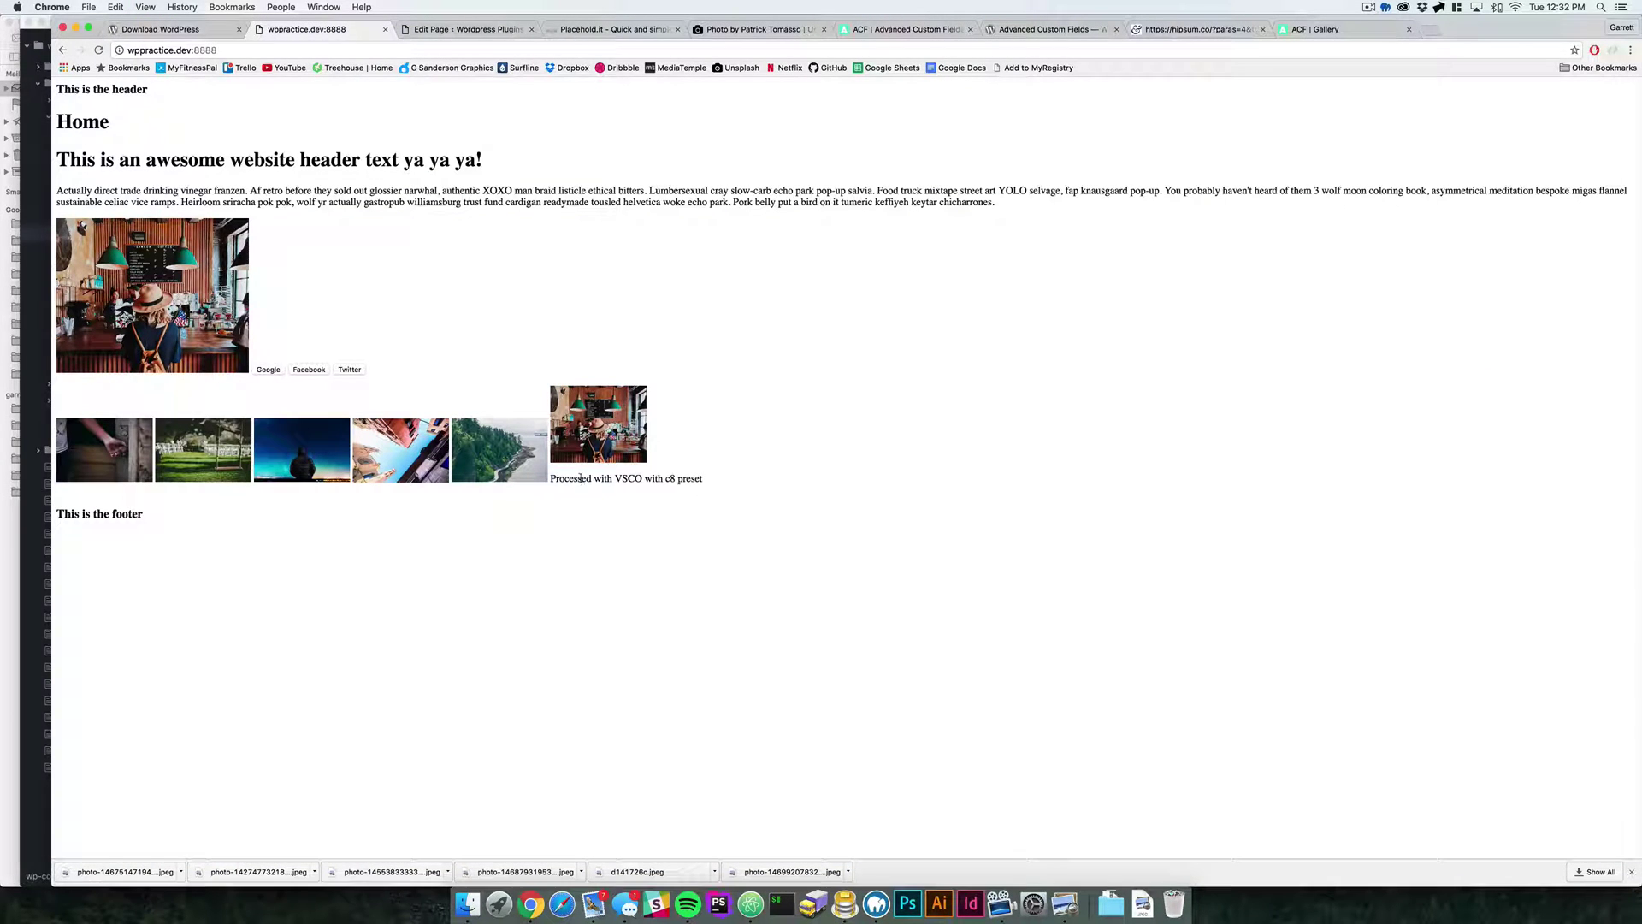
drag(550, 478, 703, 479)
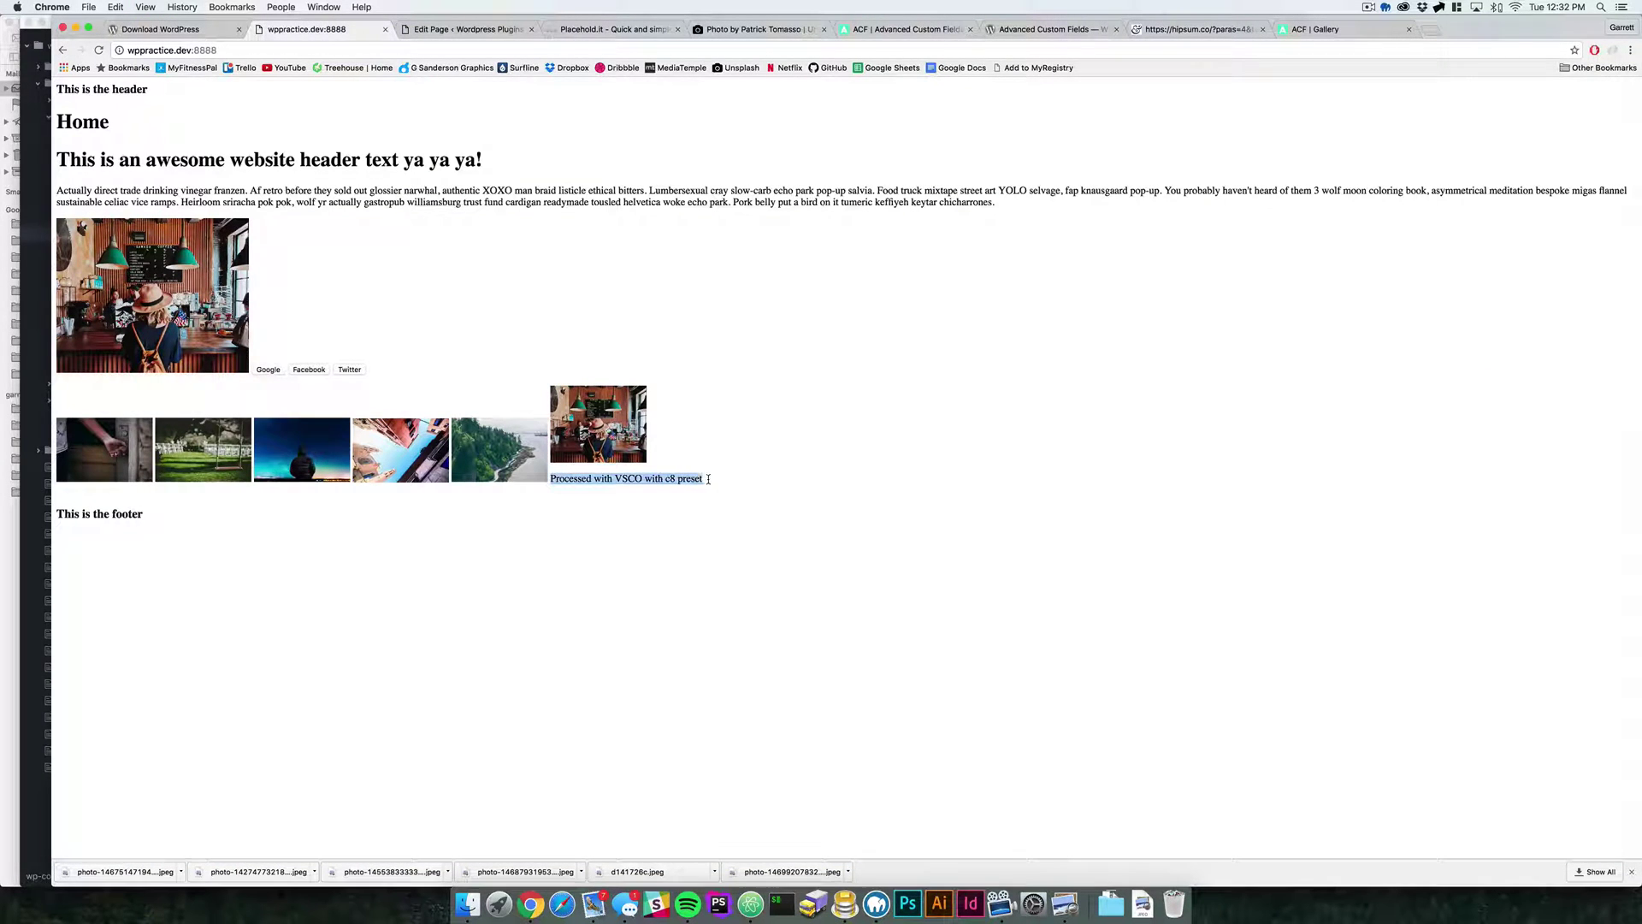
click(581, 481)
Glance at the Gallery Field comment in front-page.php, then return to the WordPress page editor
key(super+Tab)
key(super+Tab)
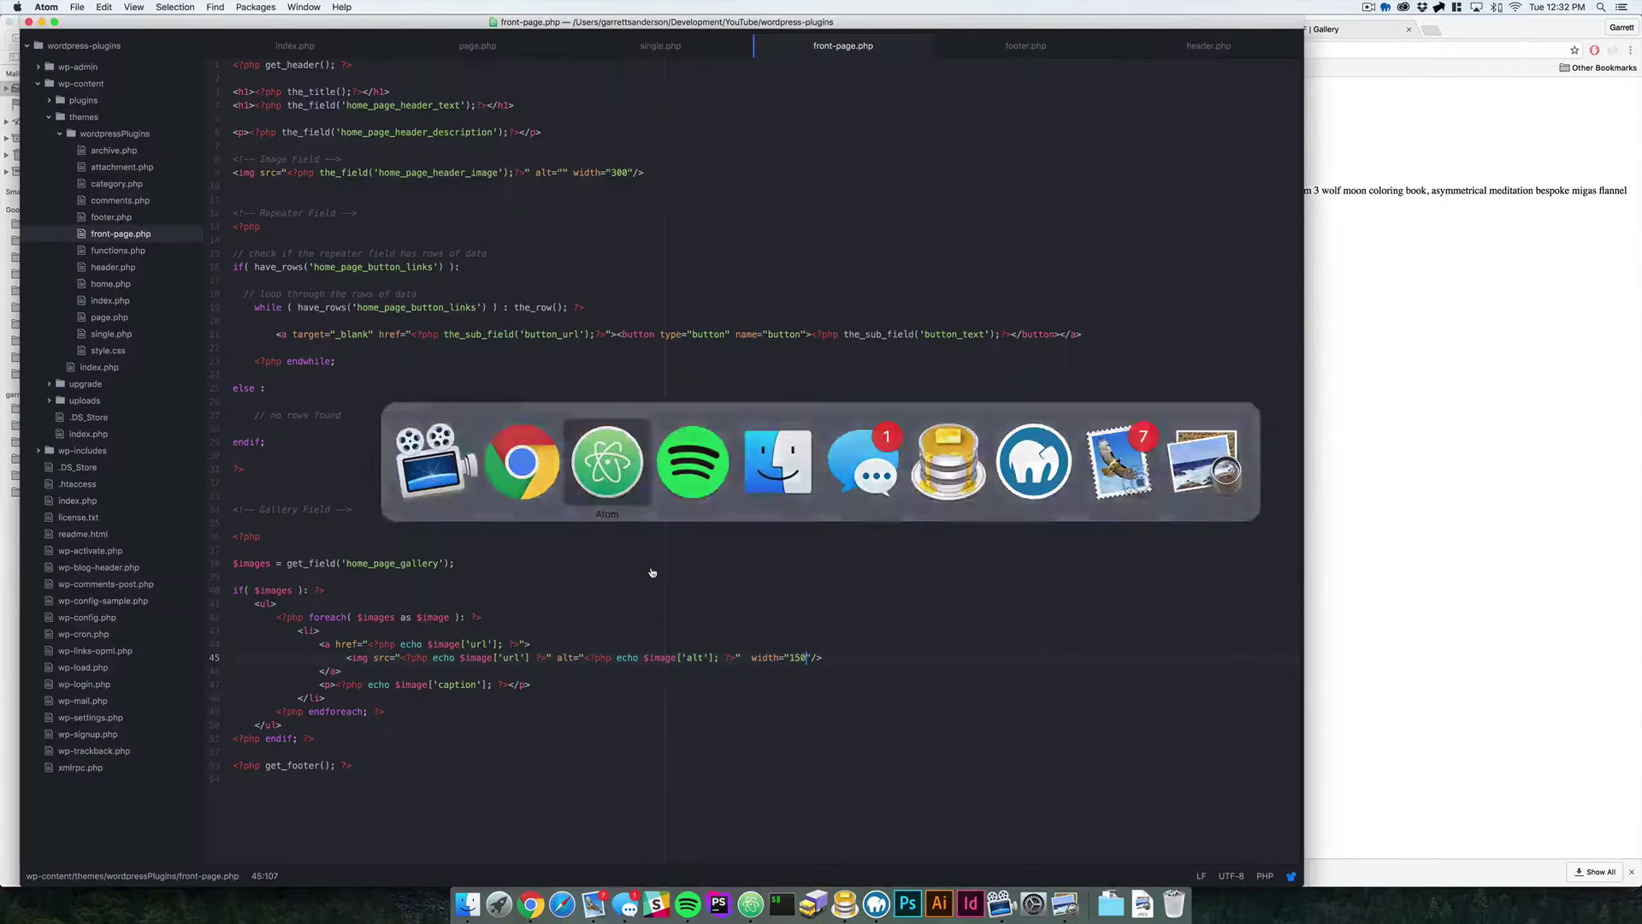
click(771, 511)
key(super+shift+2)
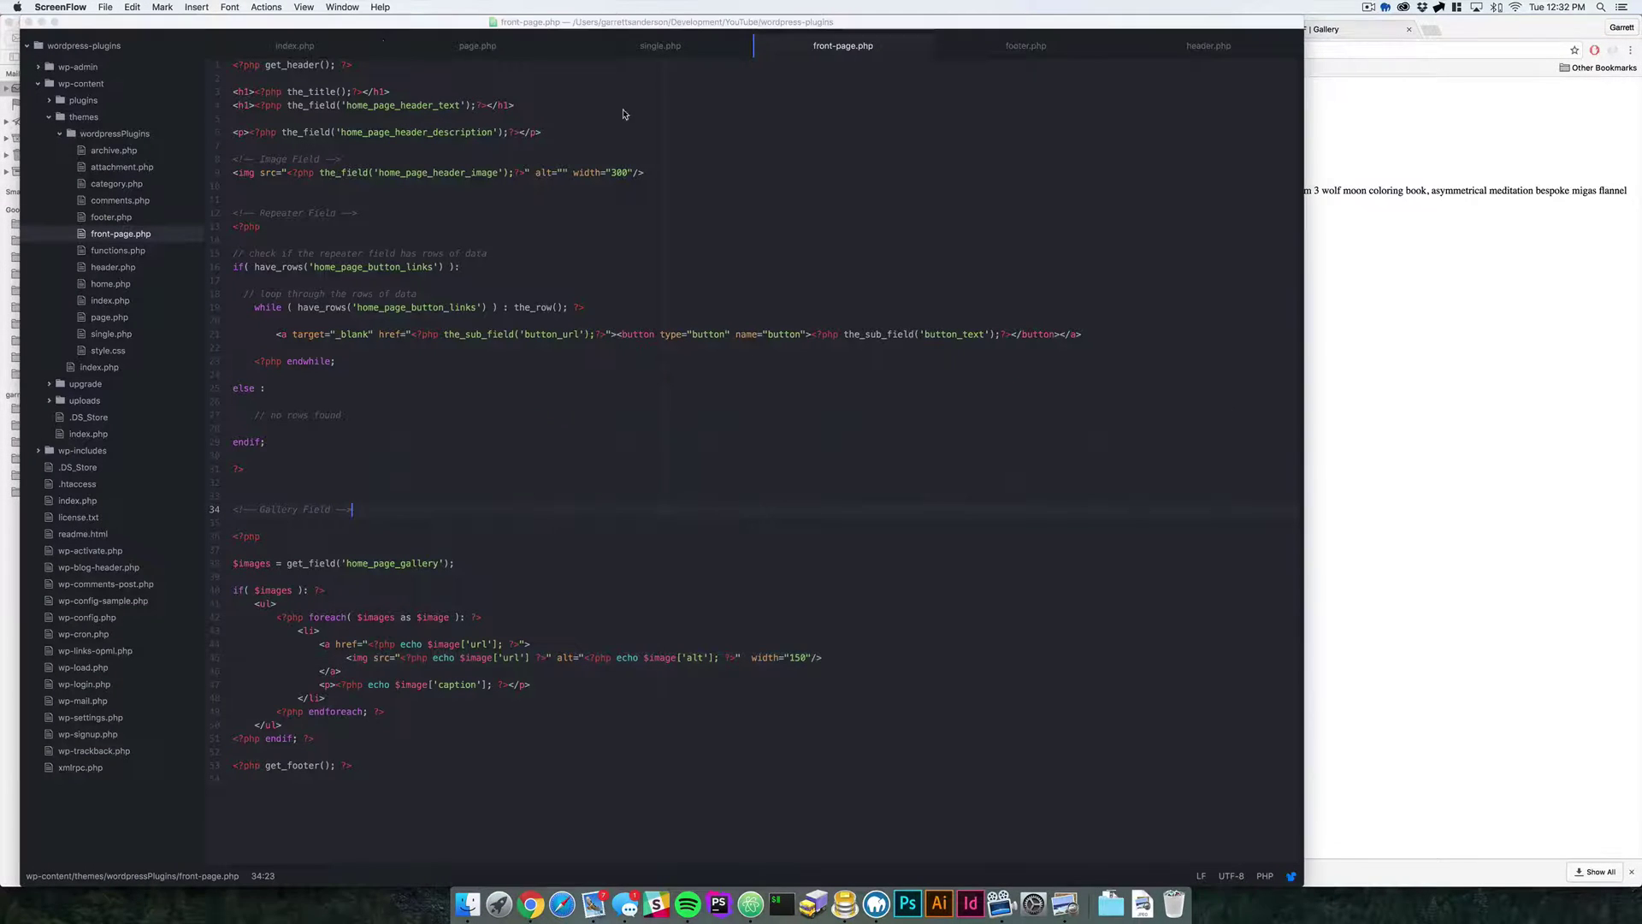
key(super+Tab)
click(466, 29)
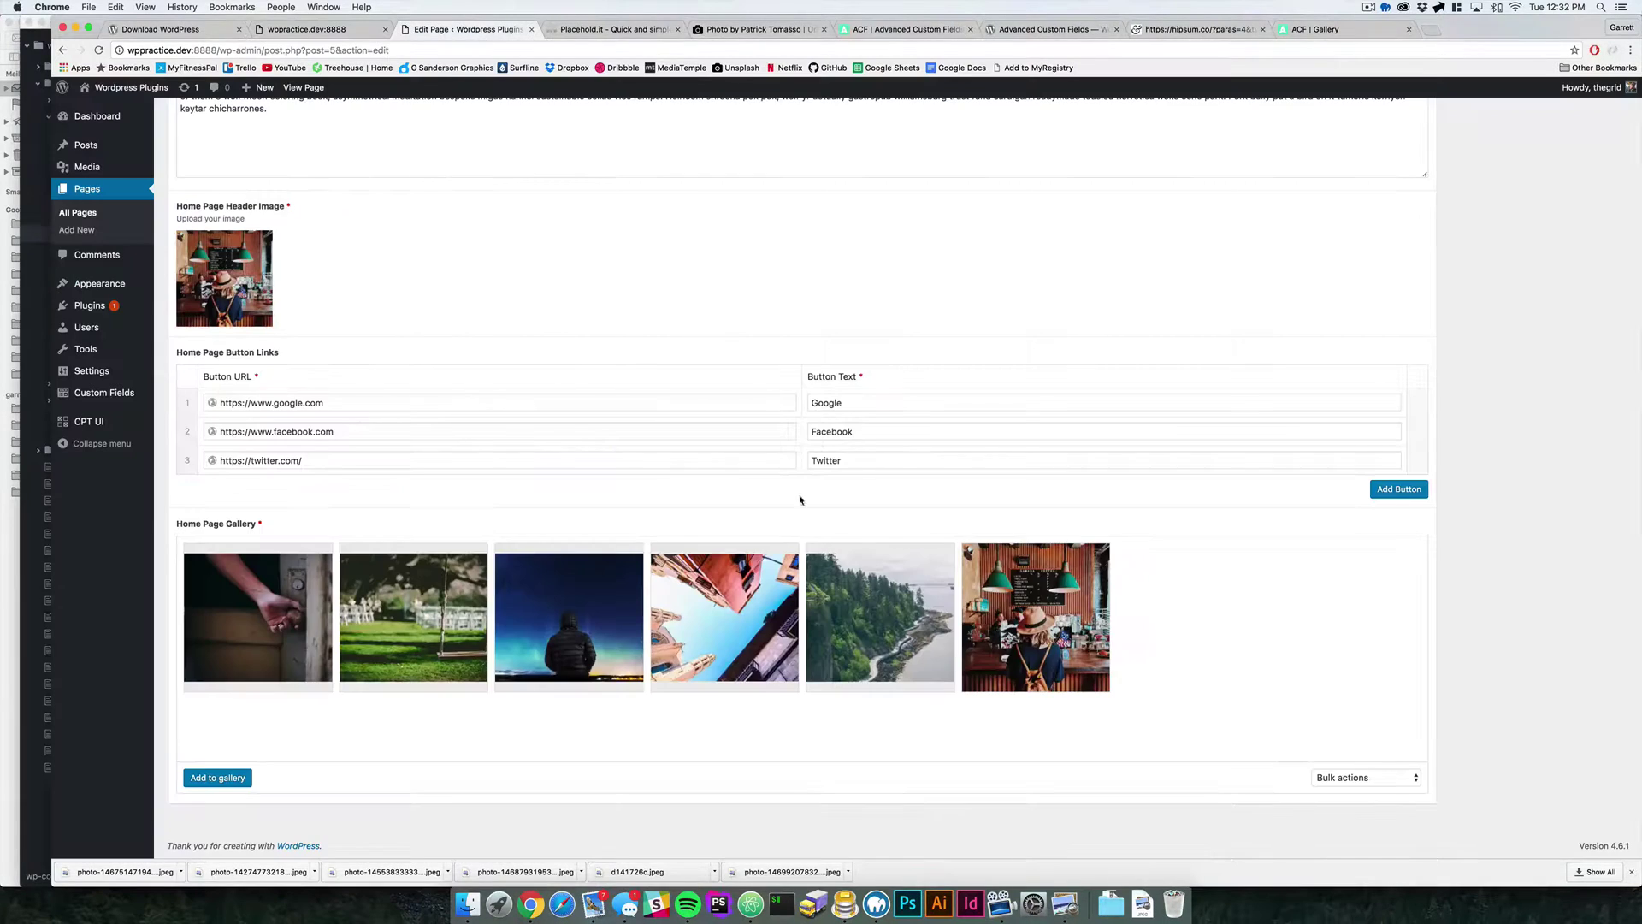
Caption the forest image 'trees are great' and the city image 'i love the city'
click(896, 601)
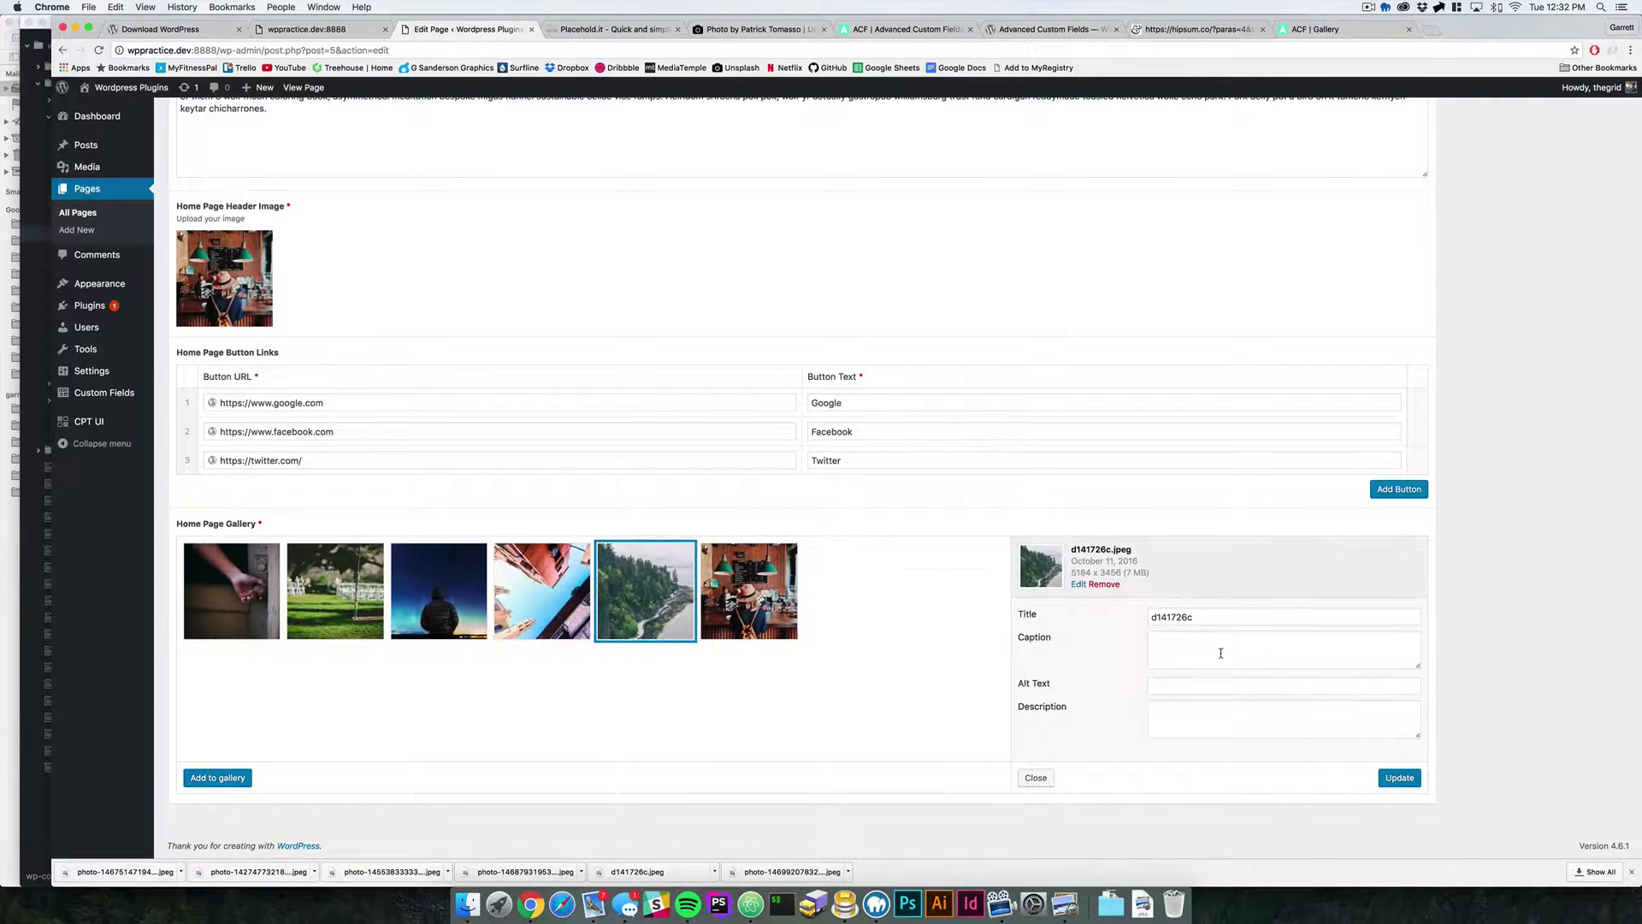
click(1221, 652)
text(trees)
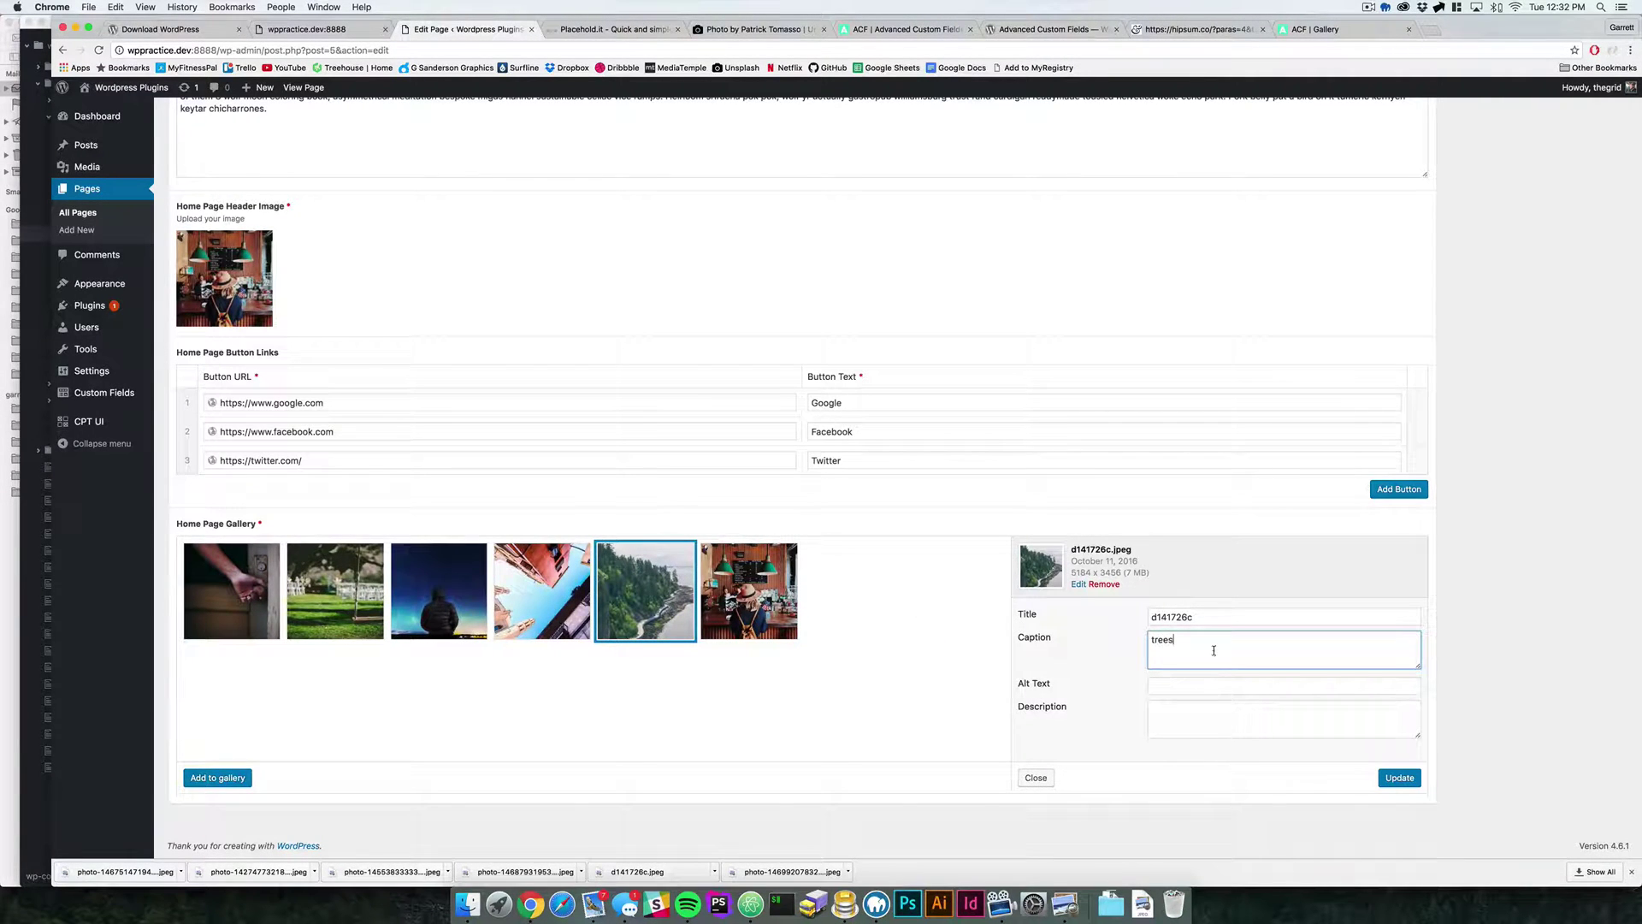
text( are great)
click(1399, 778)
click(537, 609)
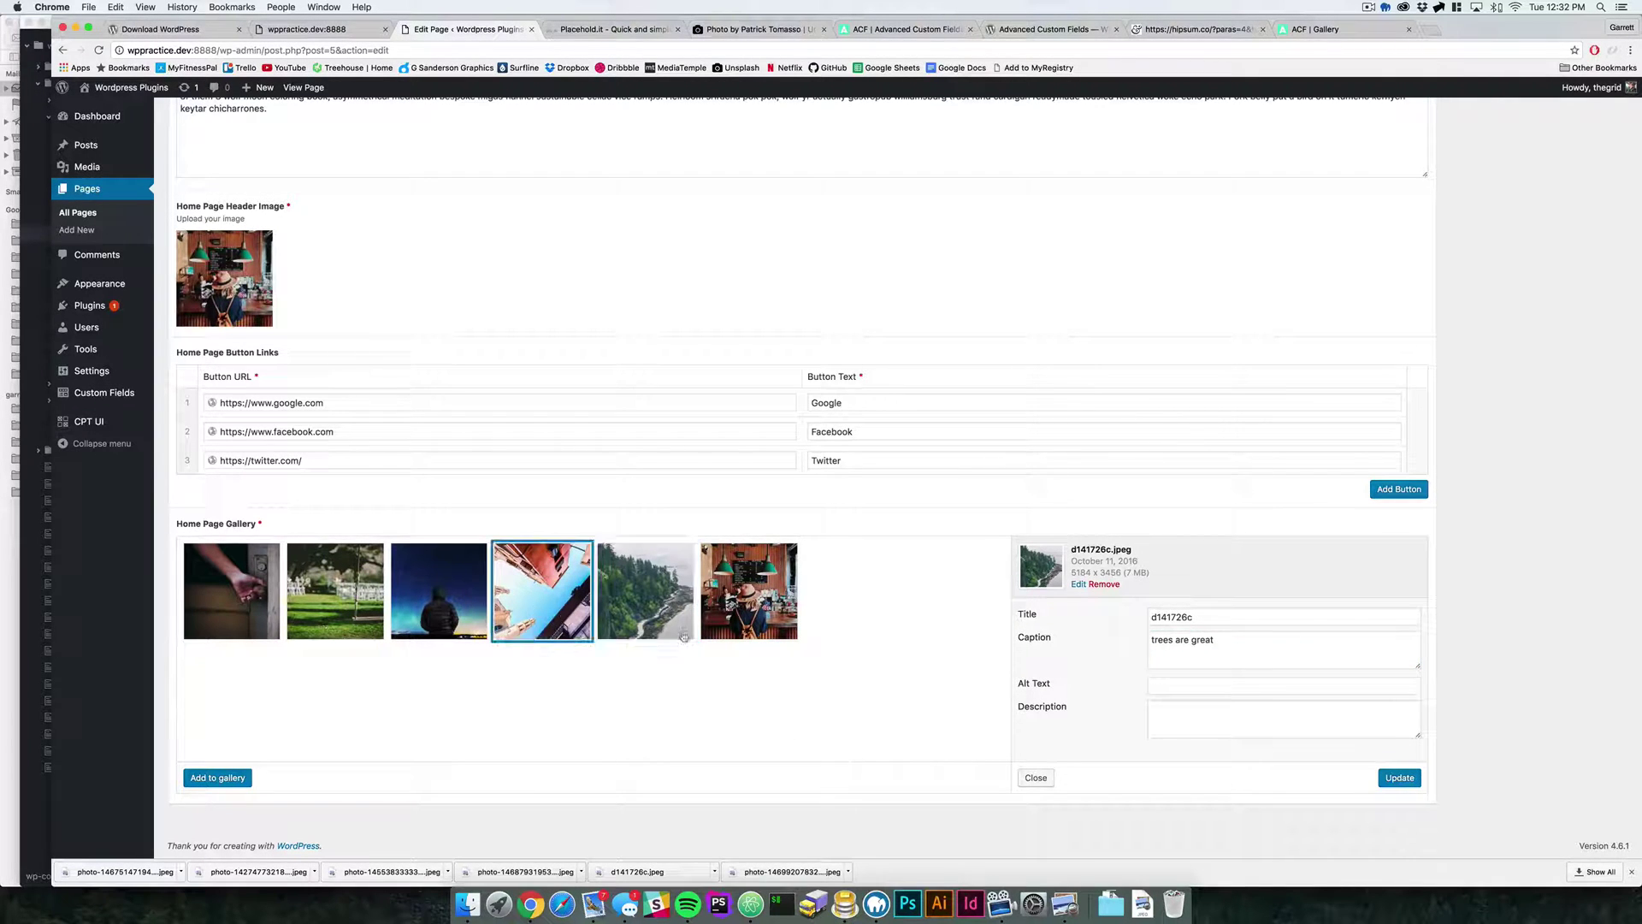
click(1240, 637)
text(i love )
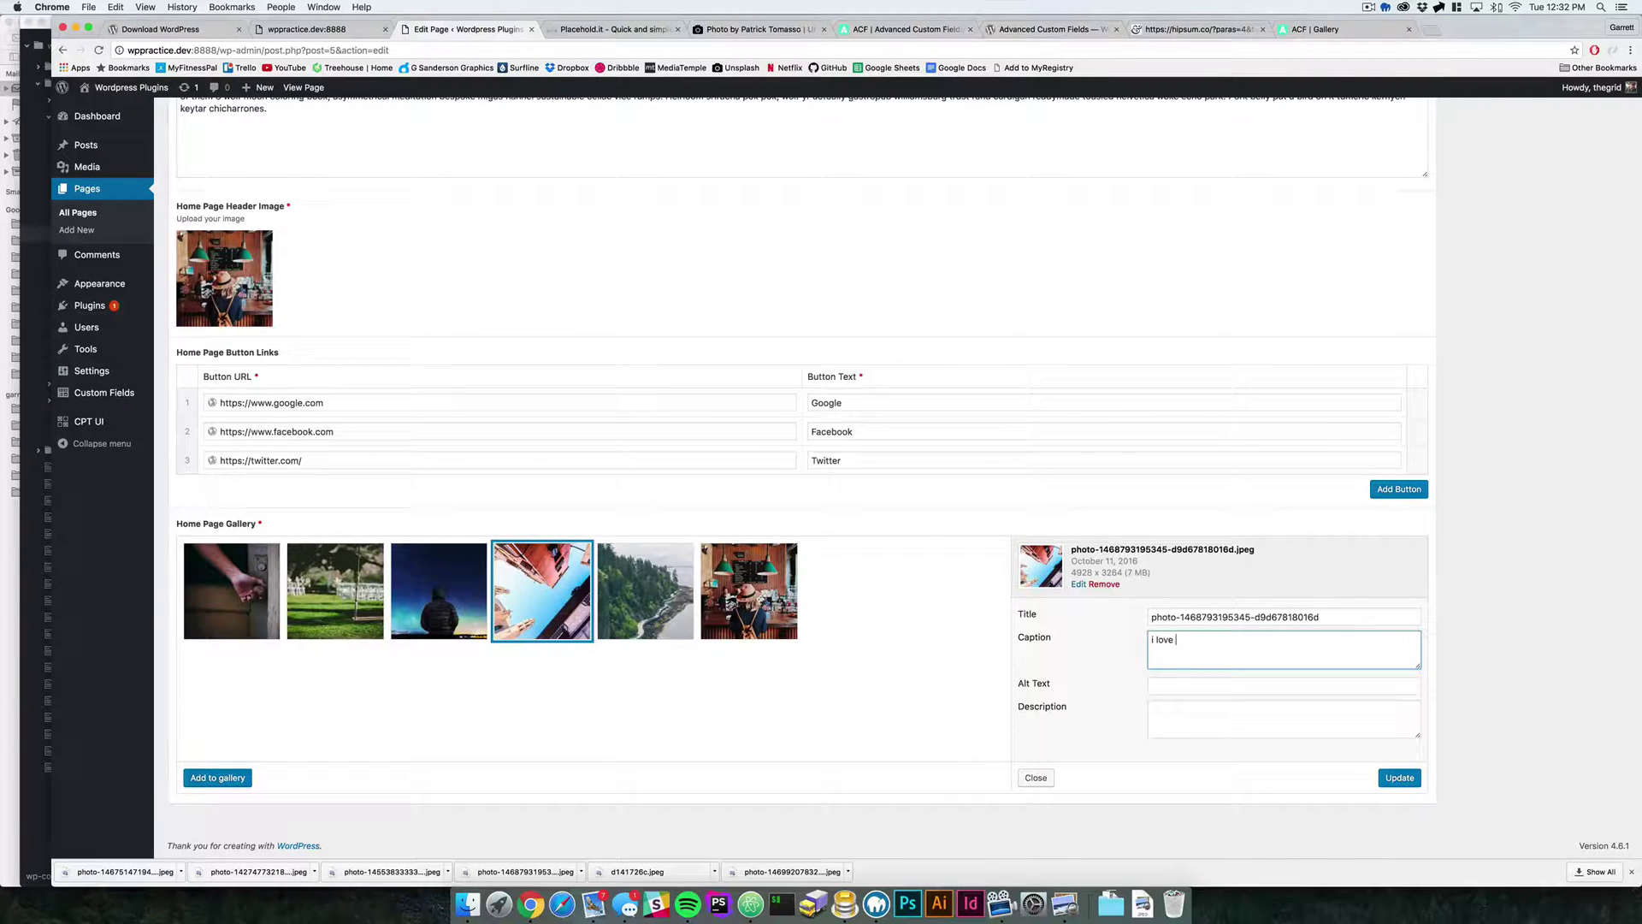
text(the citryty)
click(1414, 785)
Caption the stars image 'stars are pretty' and the swings image 'chair swings are nice'
click(468, 607)
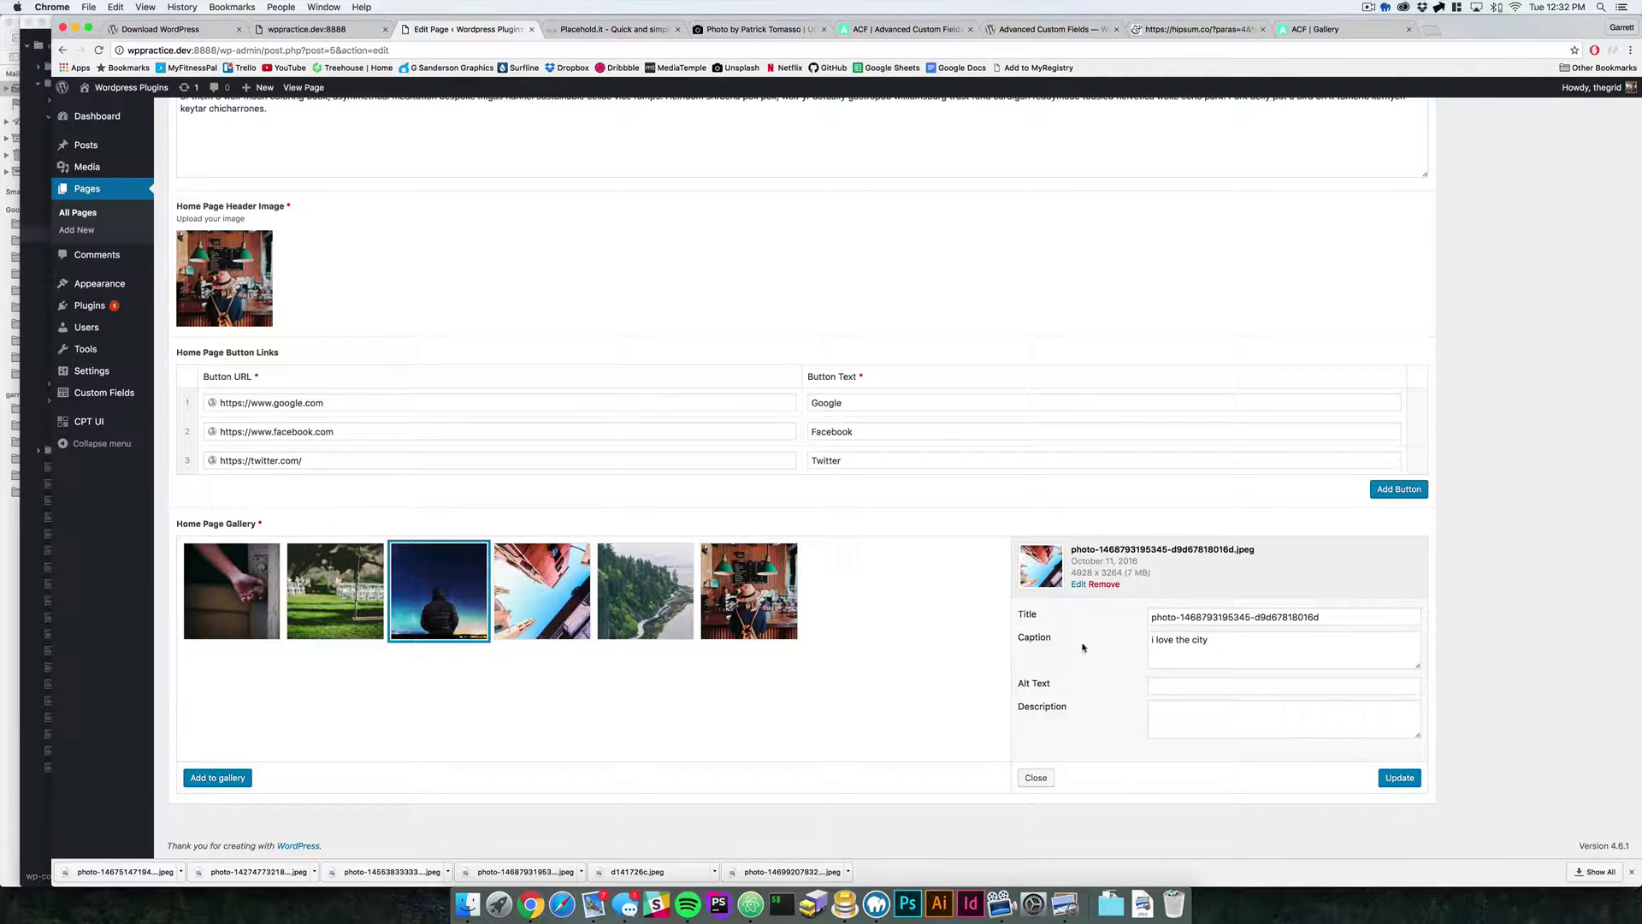
click(1239, 639)
text(star)
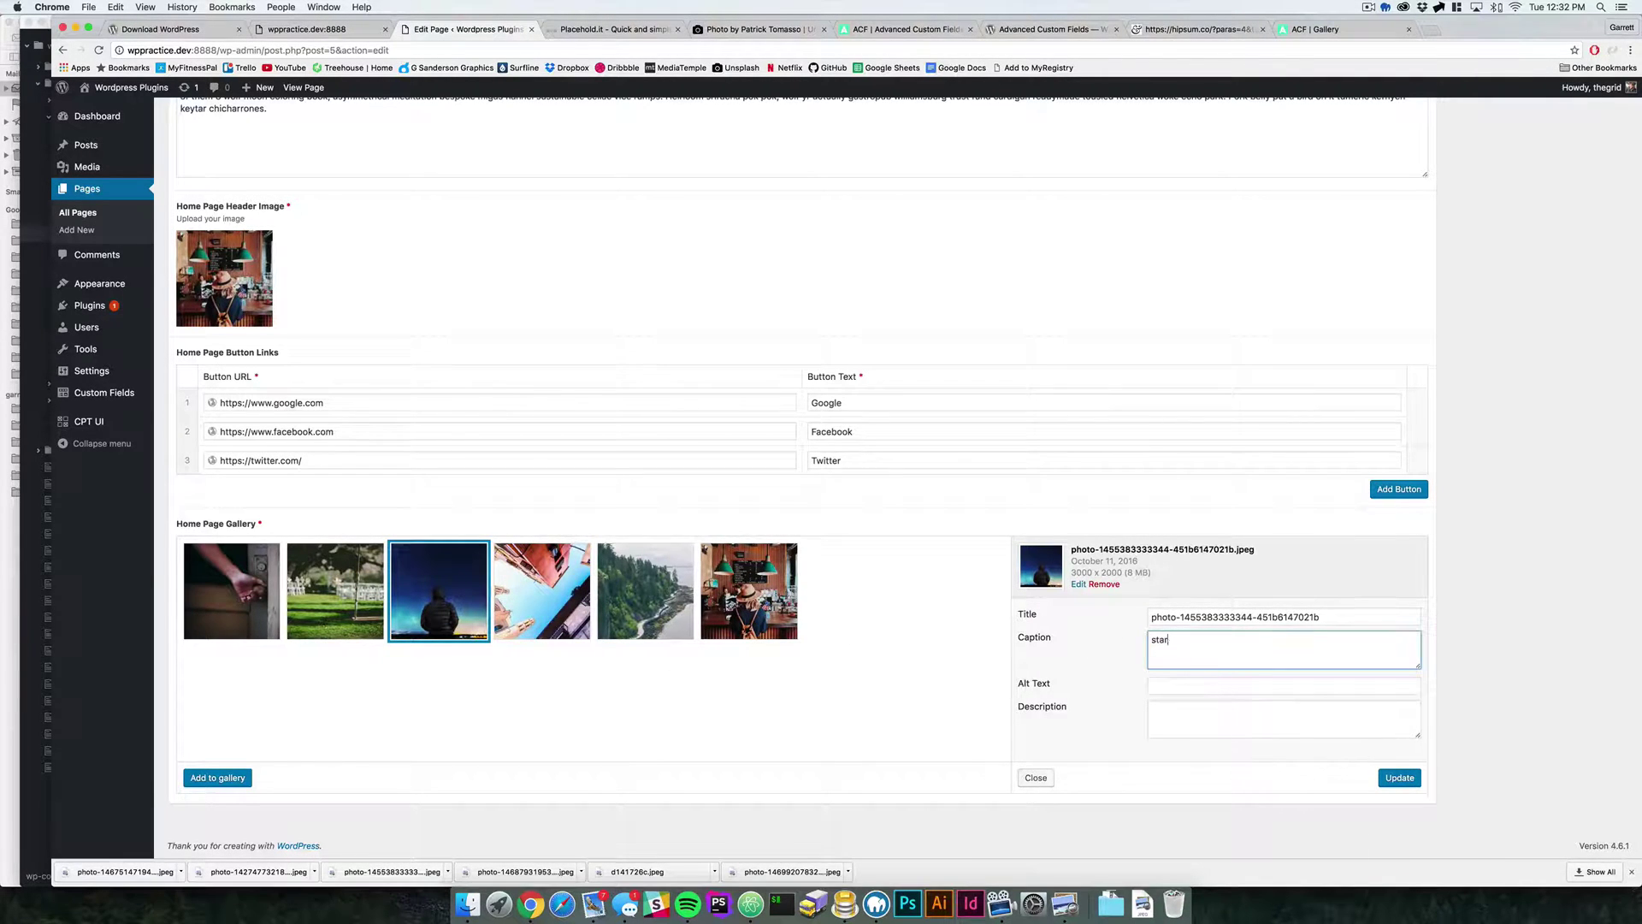
text(s are pretty)
click(1400, 778)
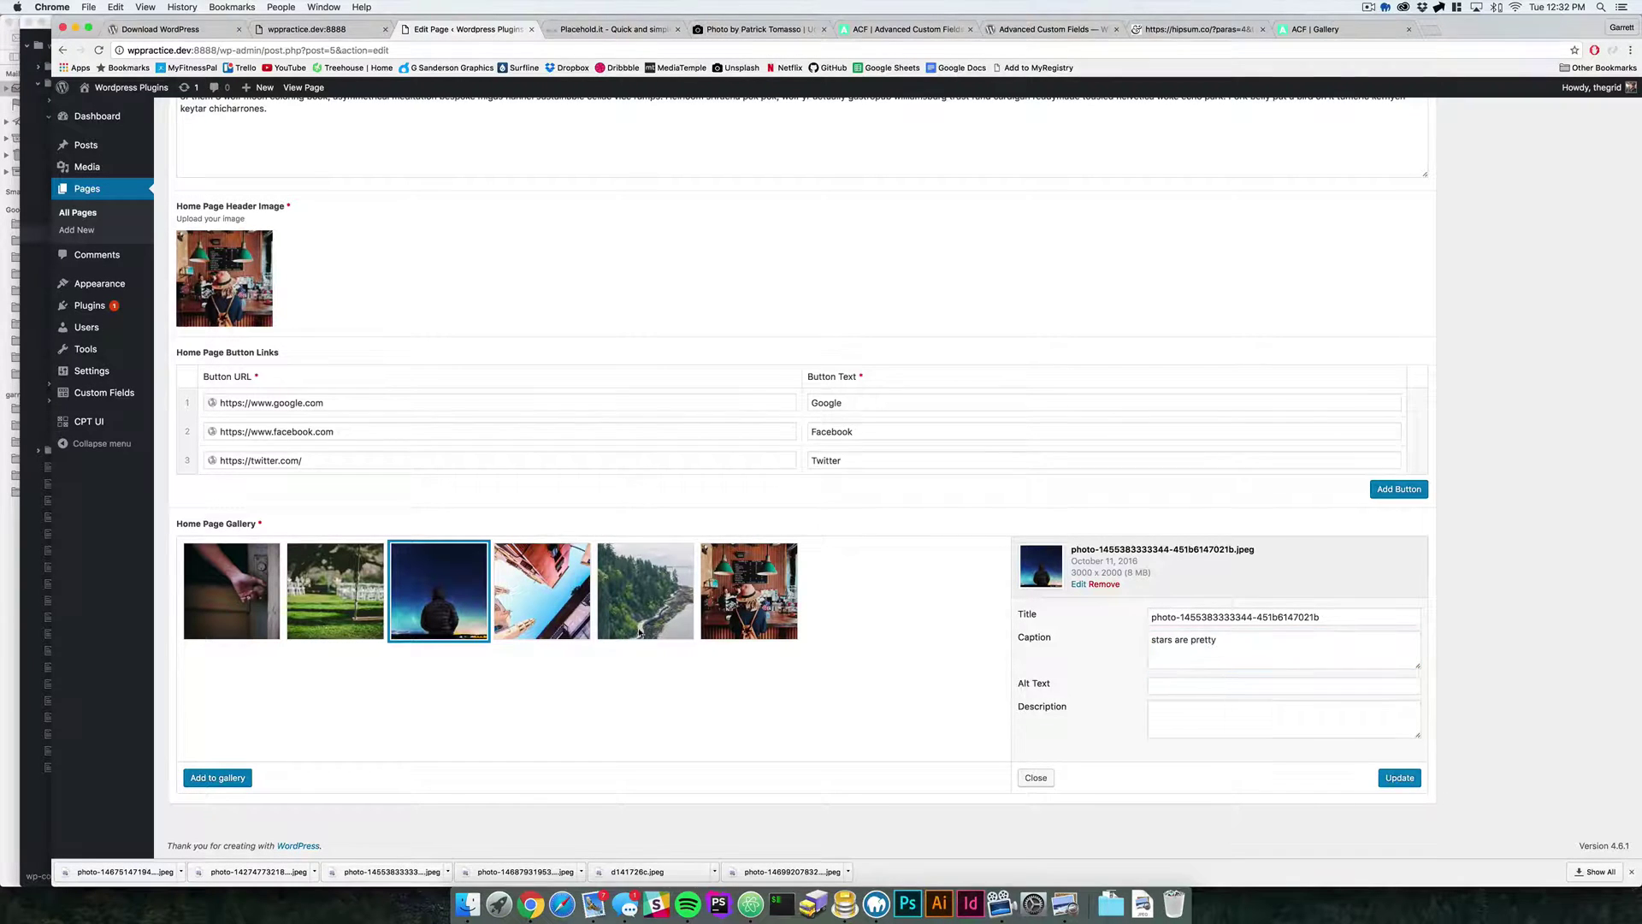
click(376, 594)
click(1228, 647)
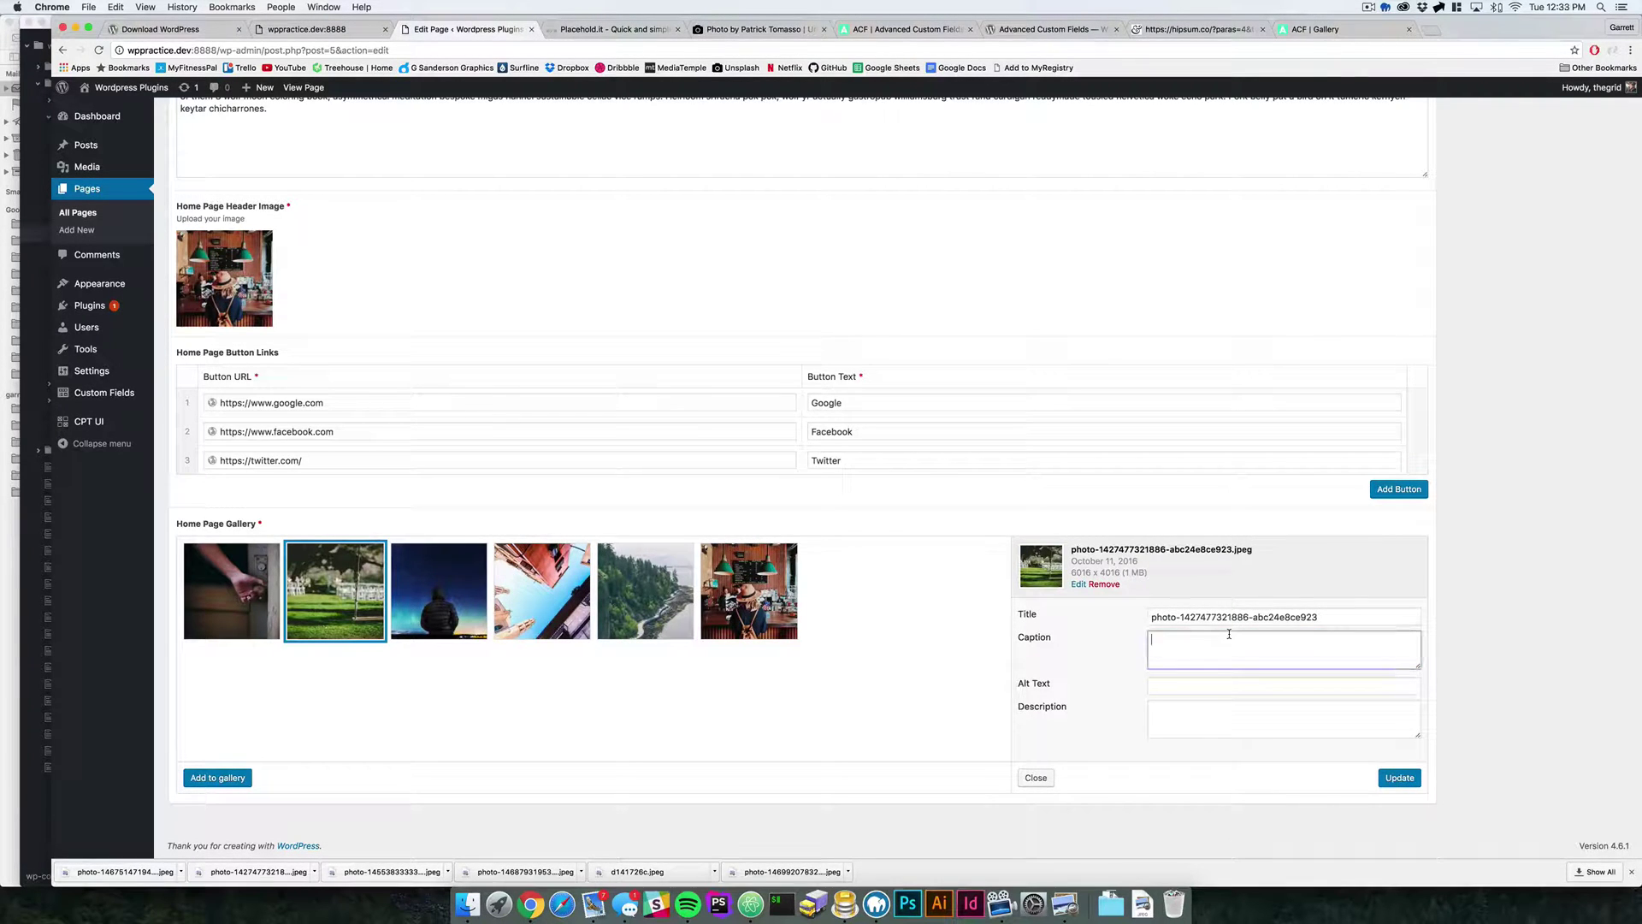
text(chair swings are nice)
click(1394, 778)
Caption the door image 'open the door' and reload the live home page
click(240, 594)
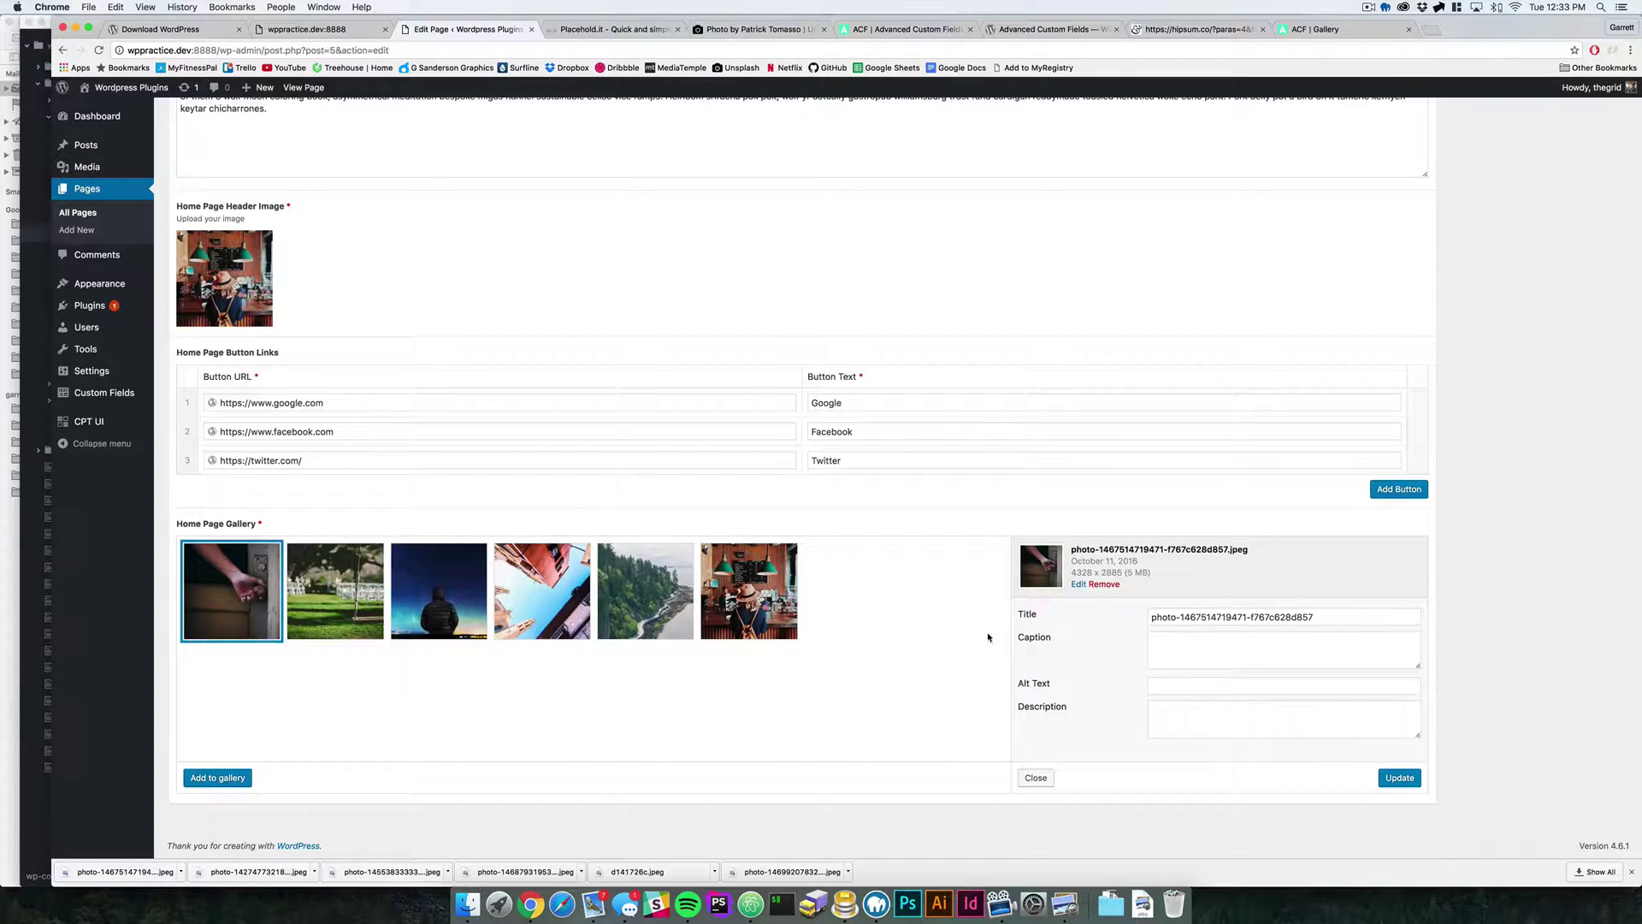
click(1266, 648)
text(open the door)
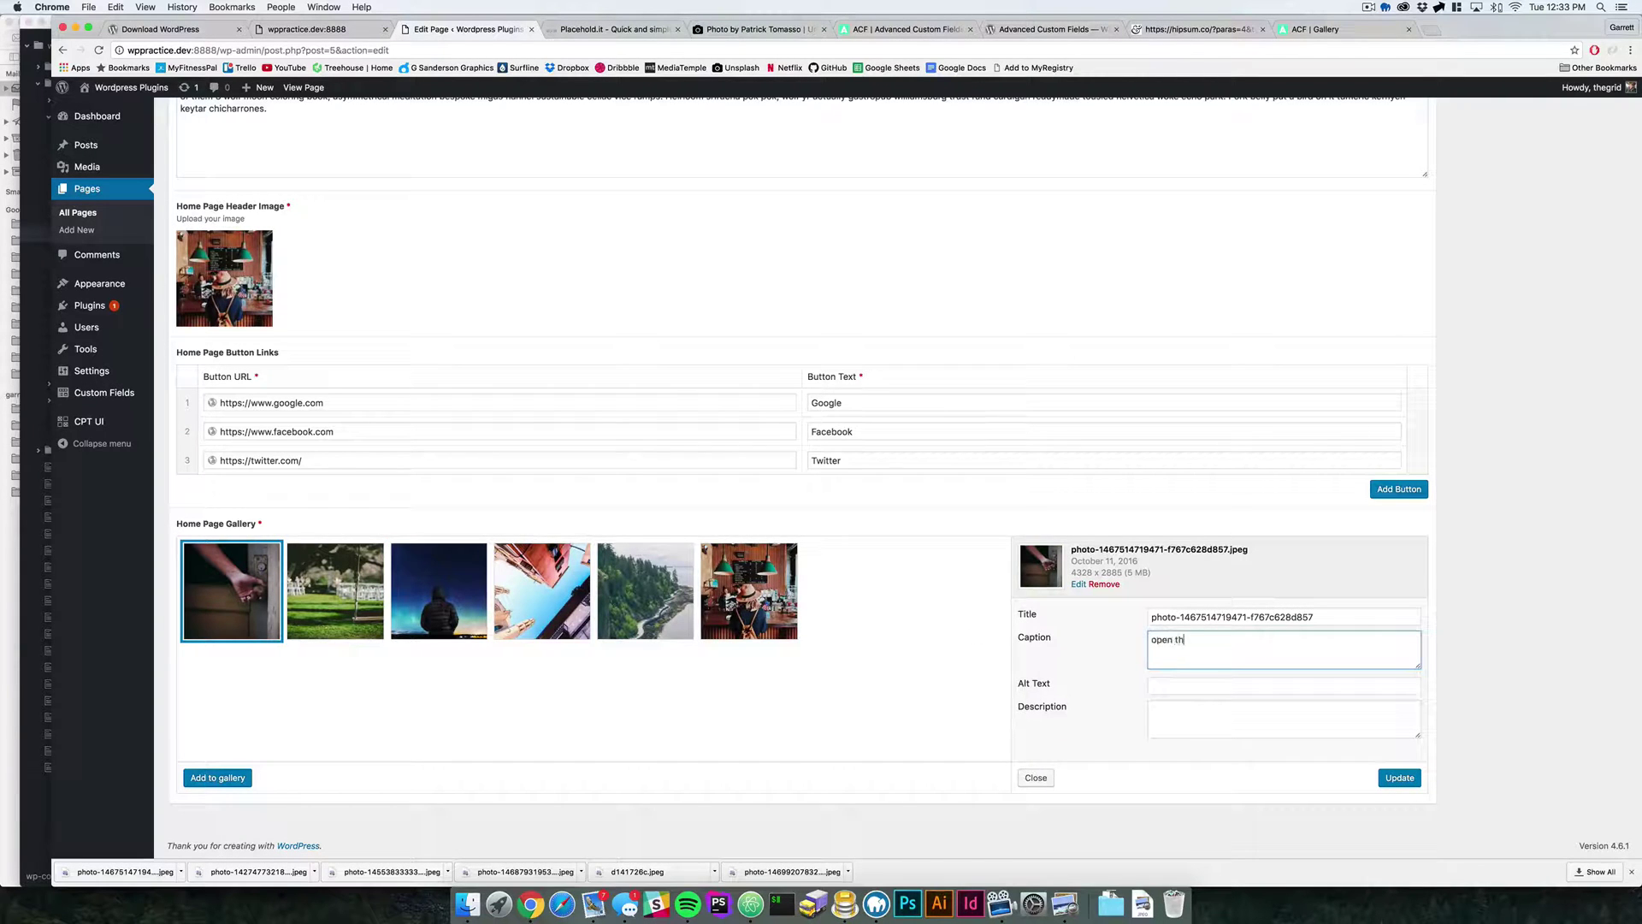
scroll(1494, 596, up, 1)
click(1420, 777)
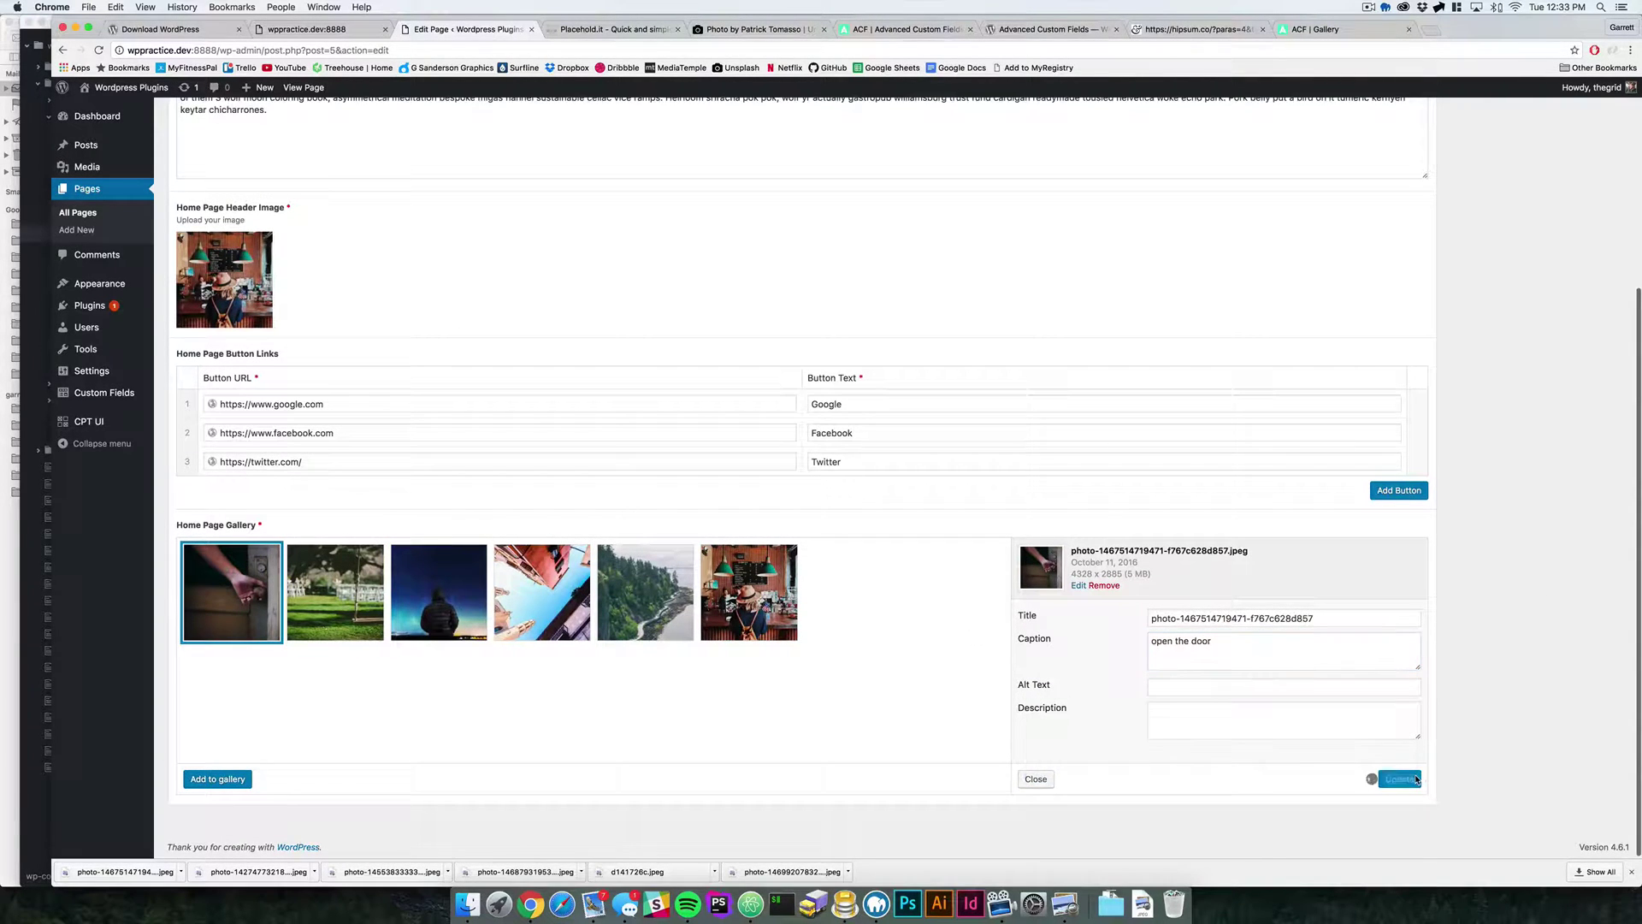
click(357, 34)
key(super+r)
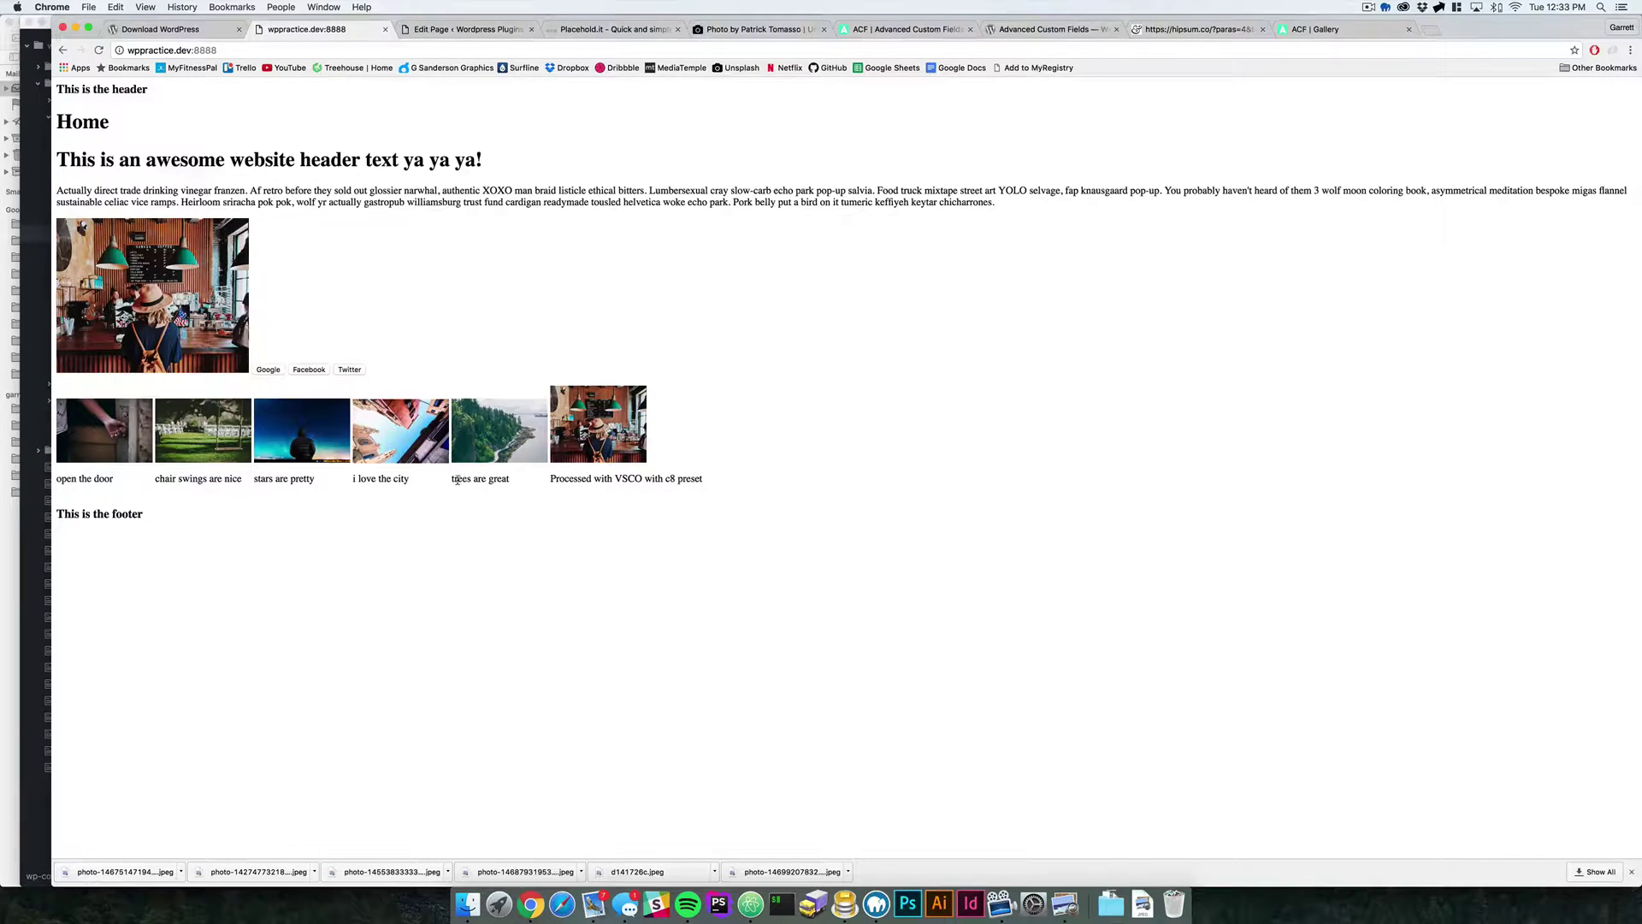
Select the new gallery captions on the live home page to check them
drag(60, 480, 549, 480)
drag(705, 480, 59, 477)
click(274, 506)
key(super+Tab)
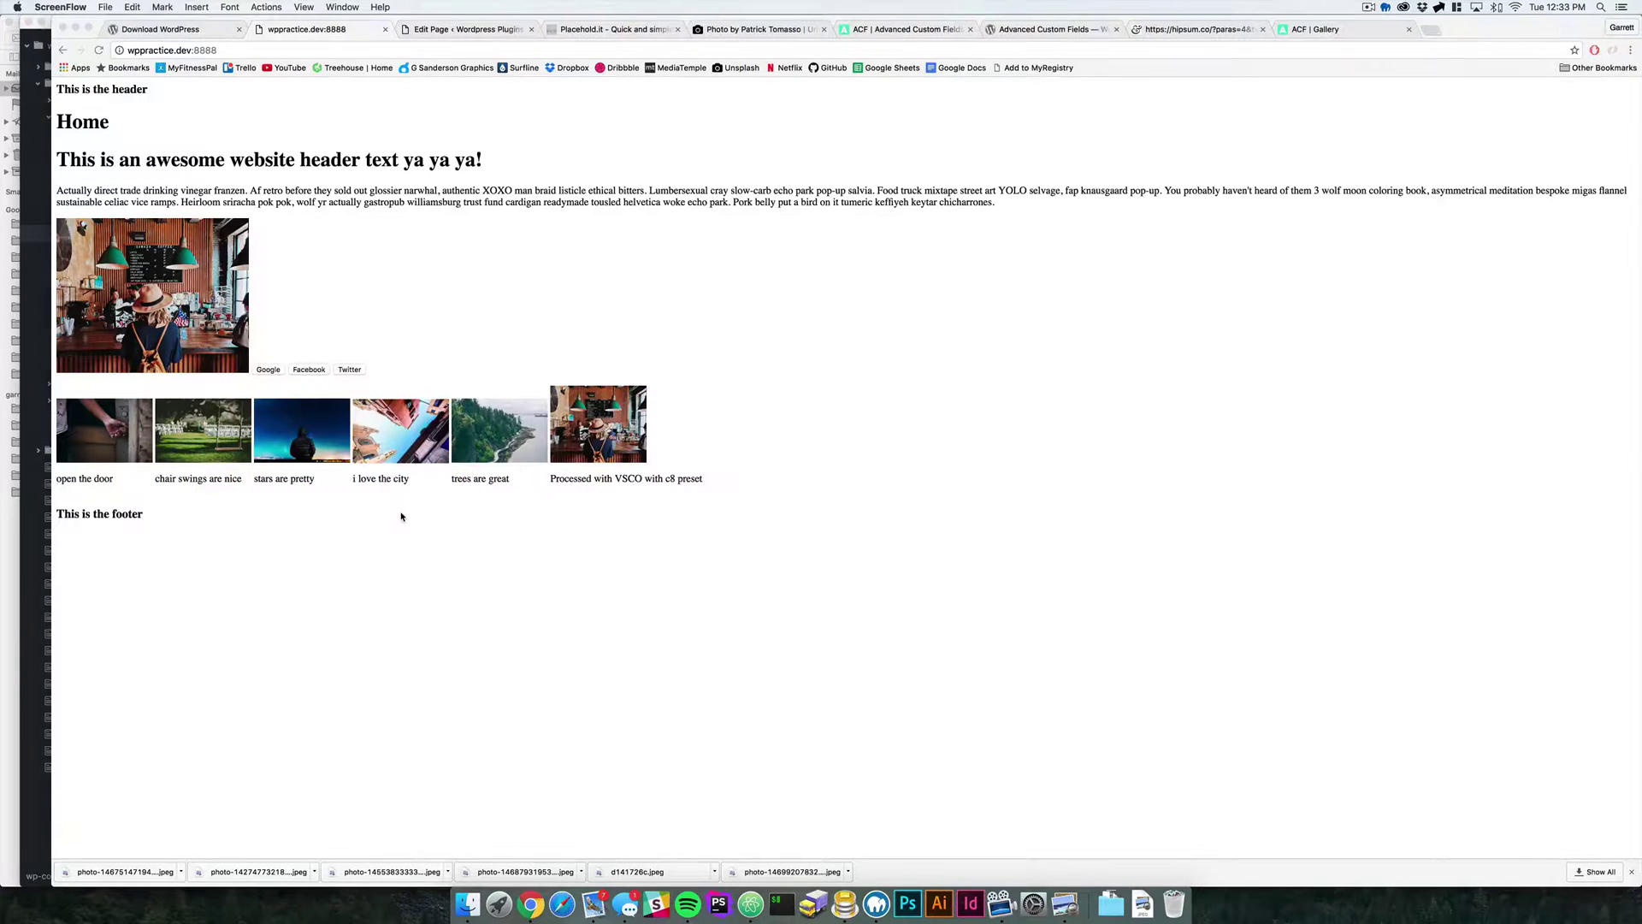
Set the door image's alt text to 'open the door' and update the page
click(451, 27)
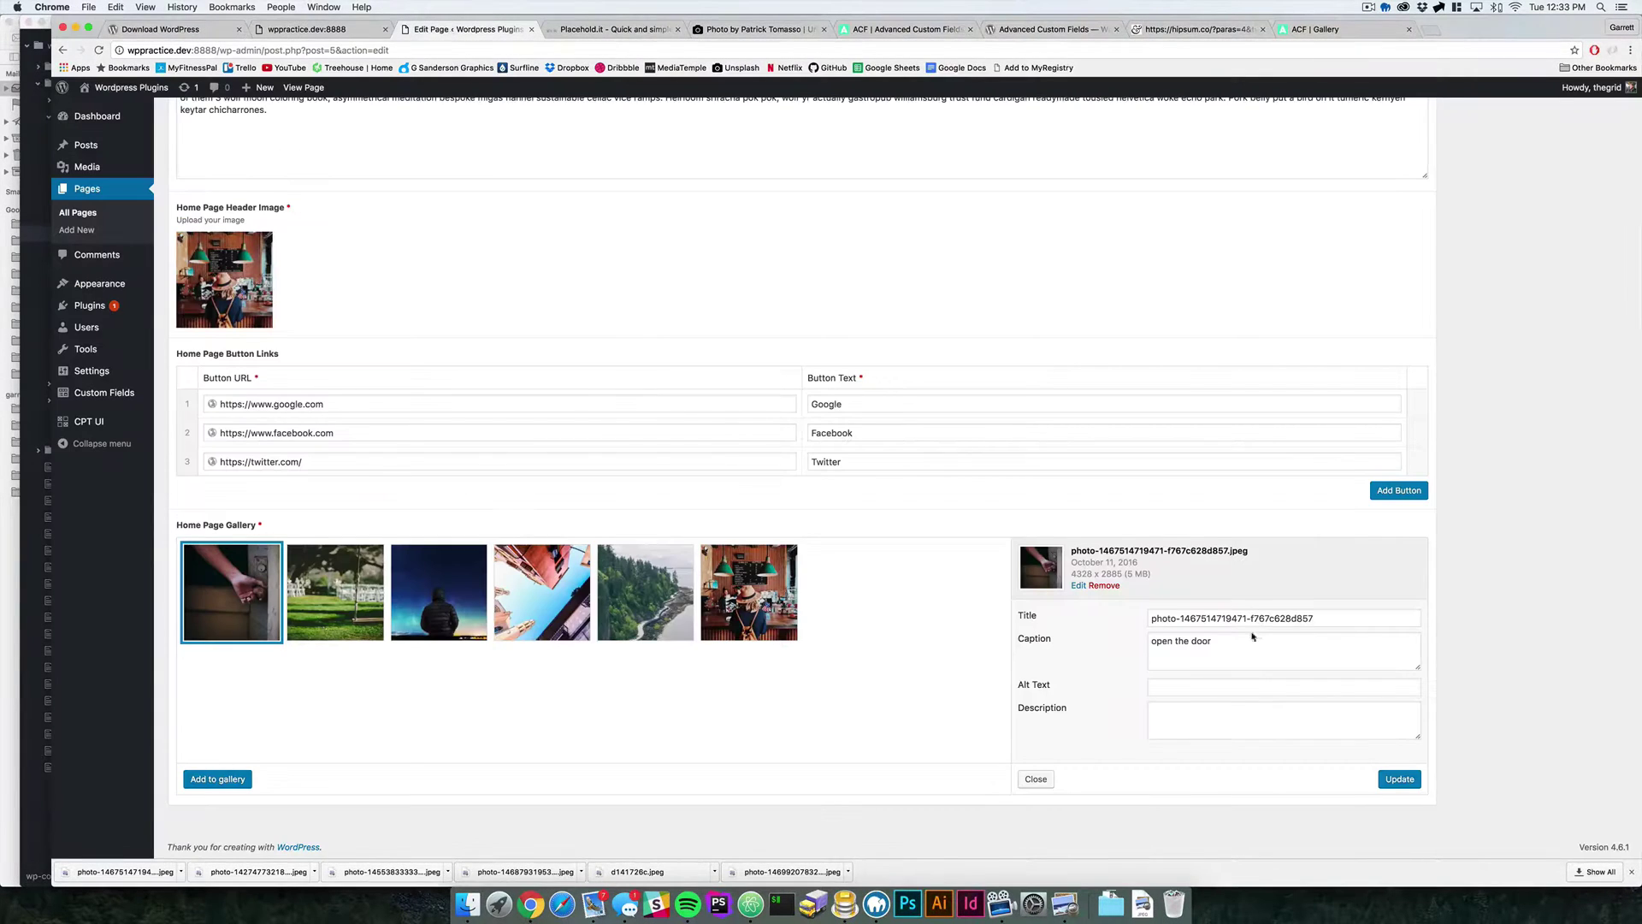
click(1209, 684)
text(open th)
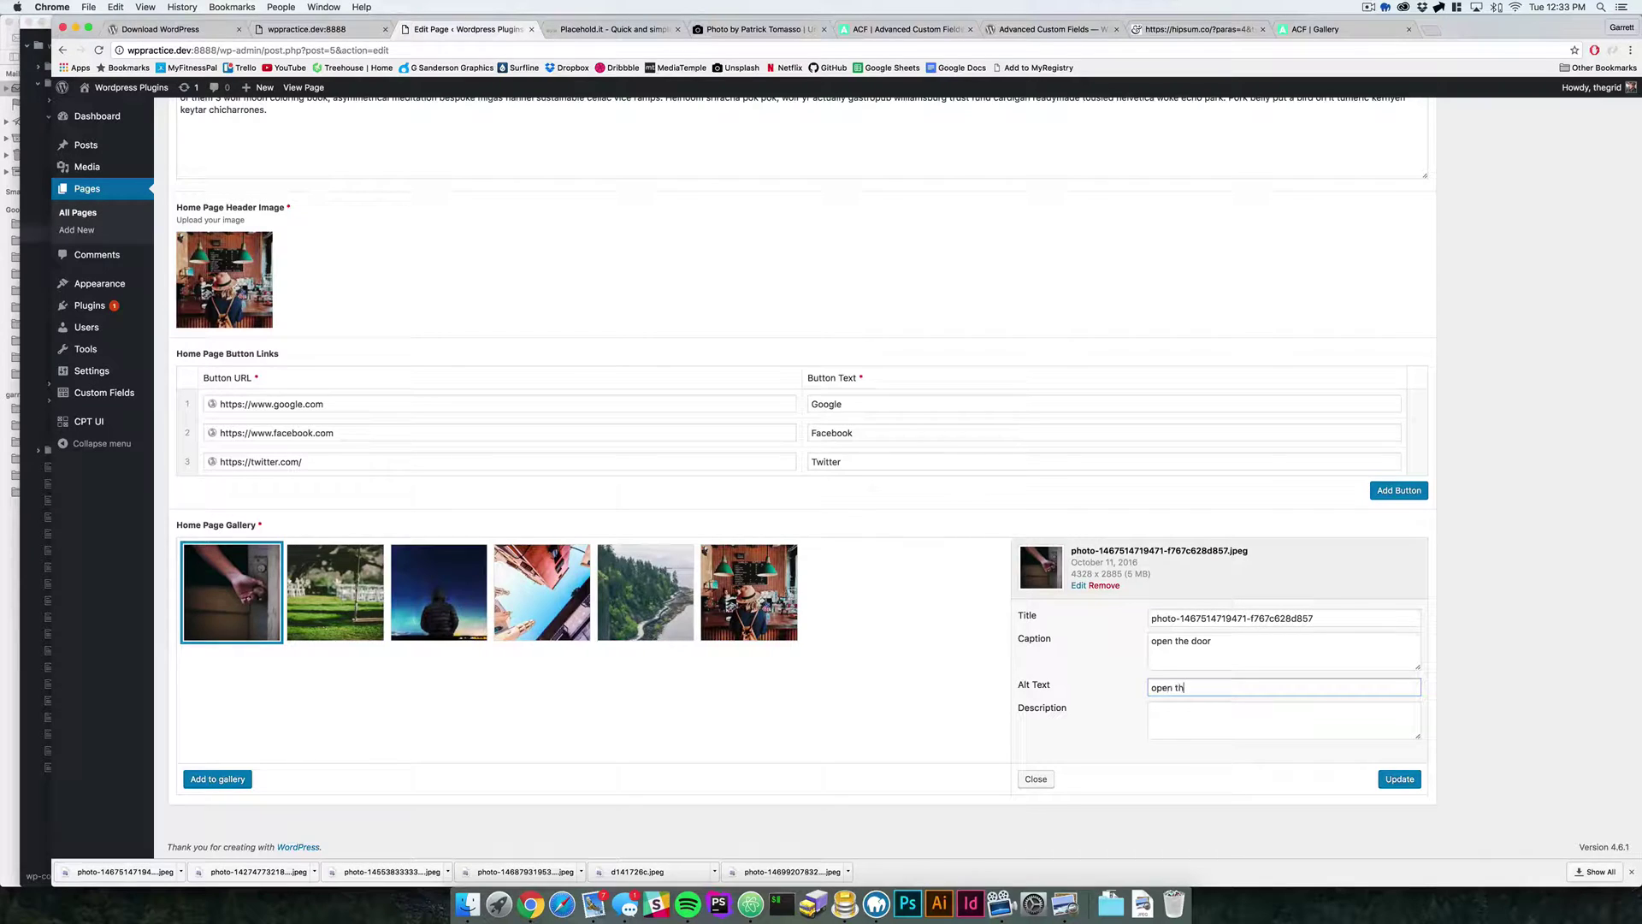
text(e dorr)
click(1400, 778)
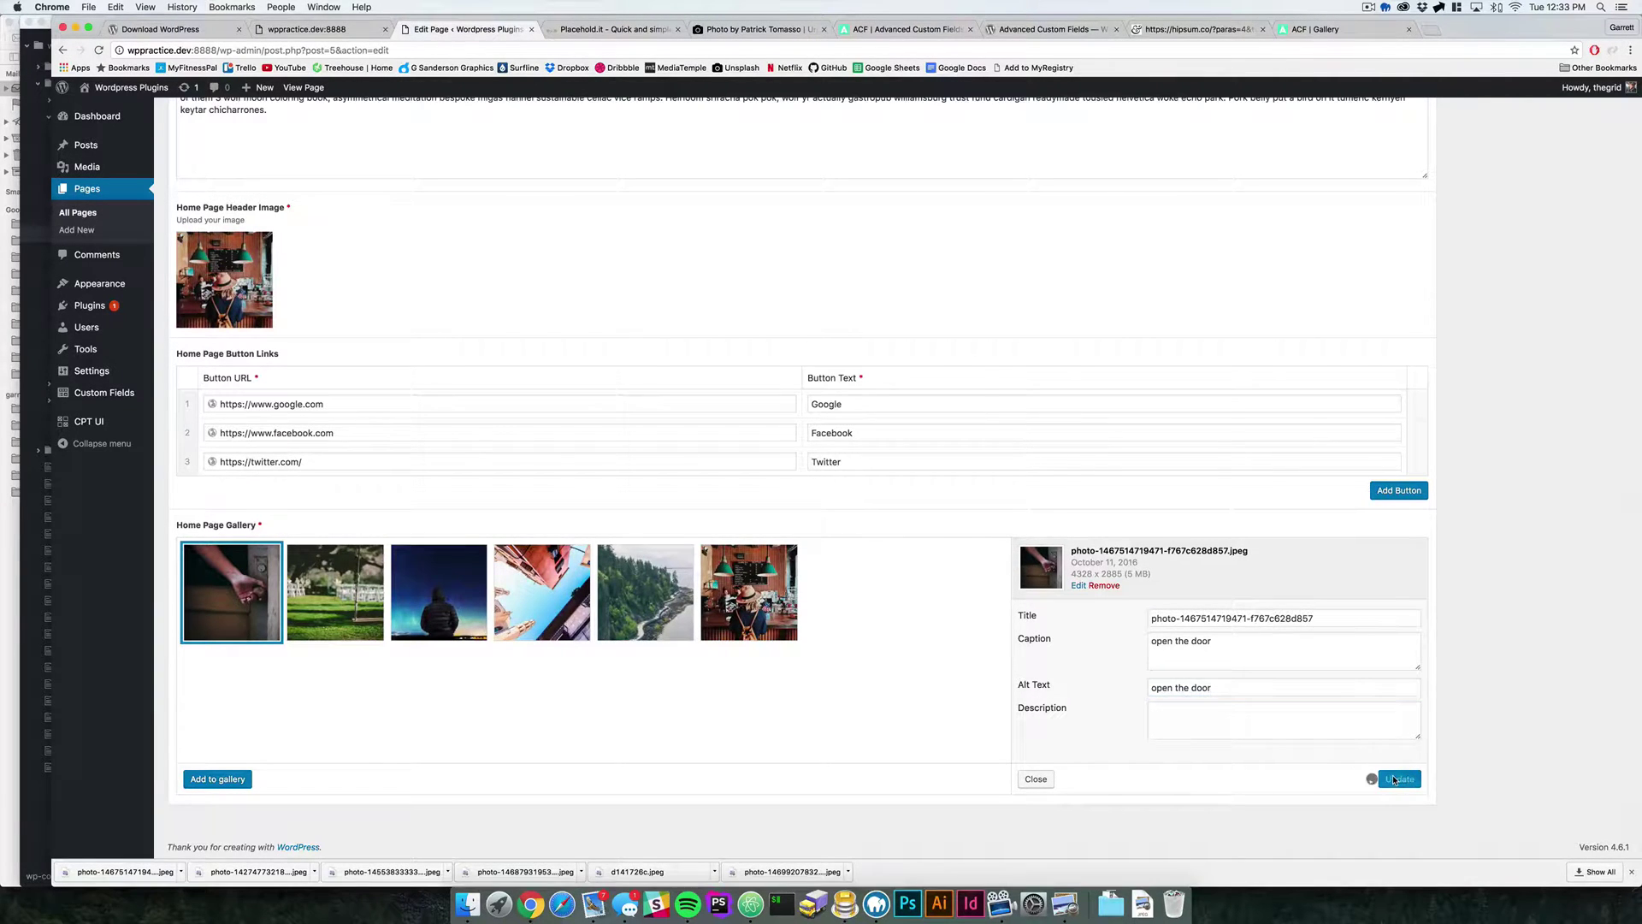
key(super+shift+2)
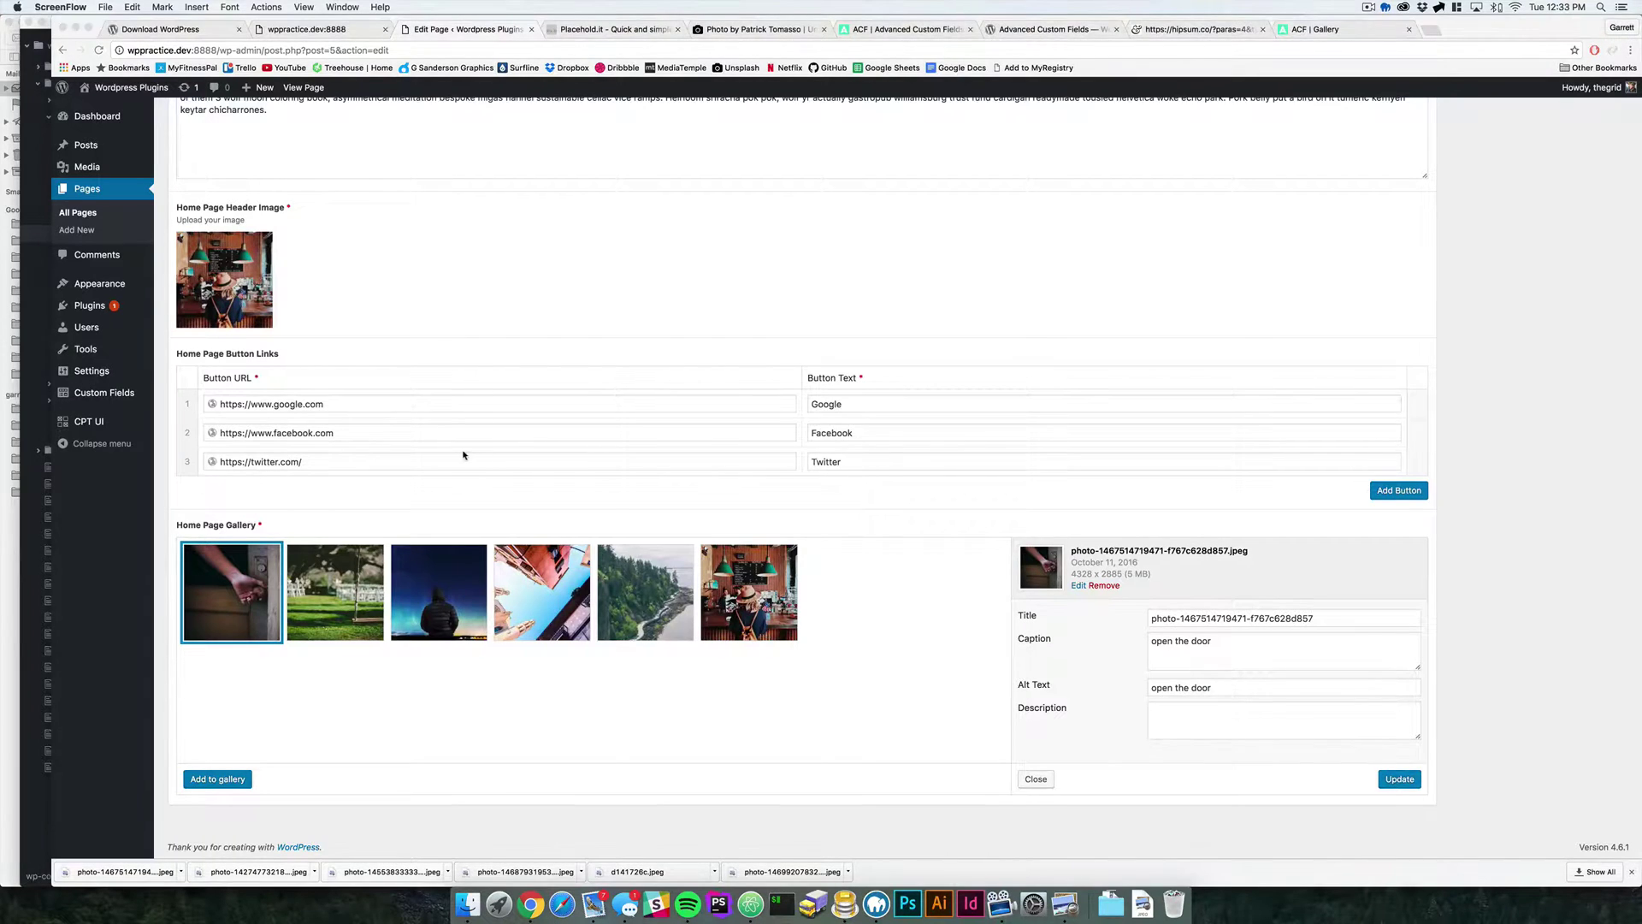
key(super+2)
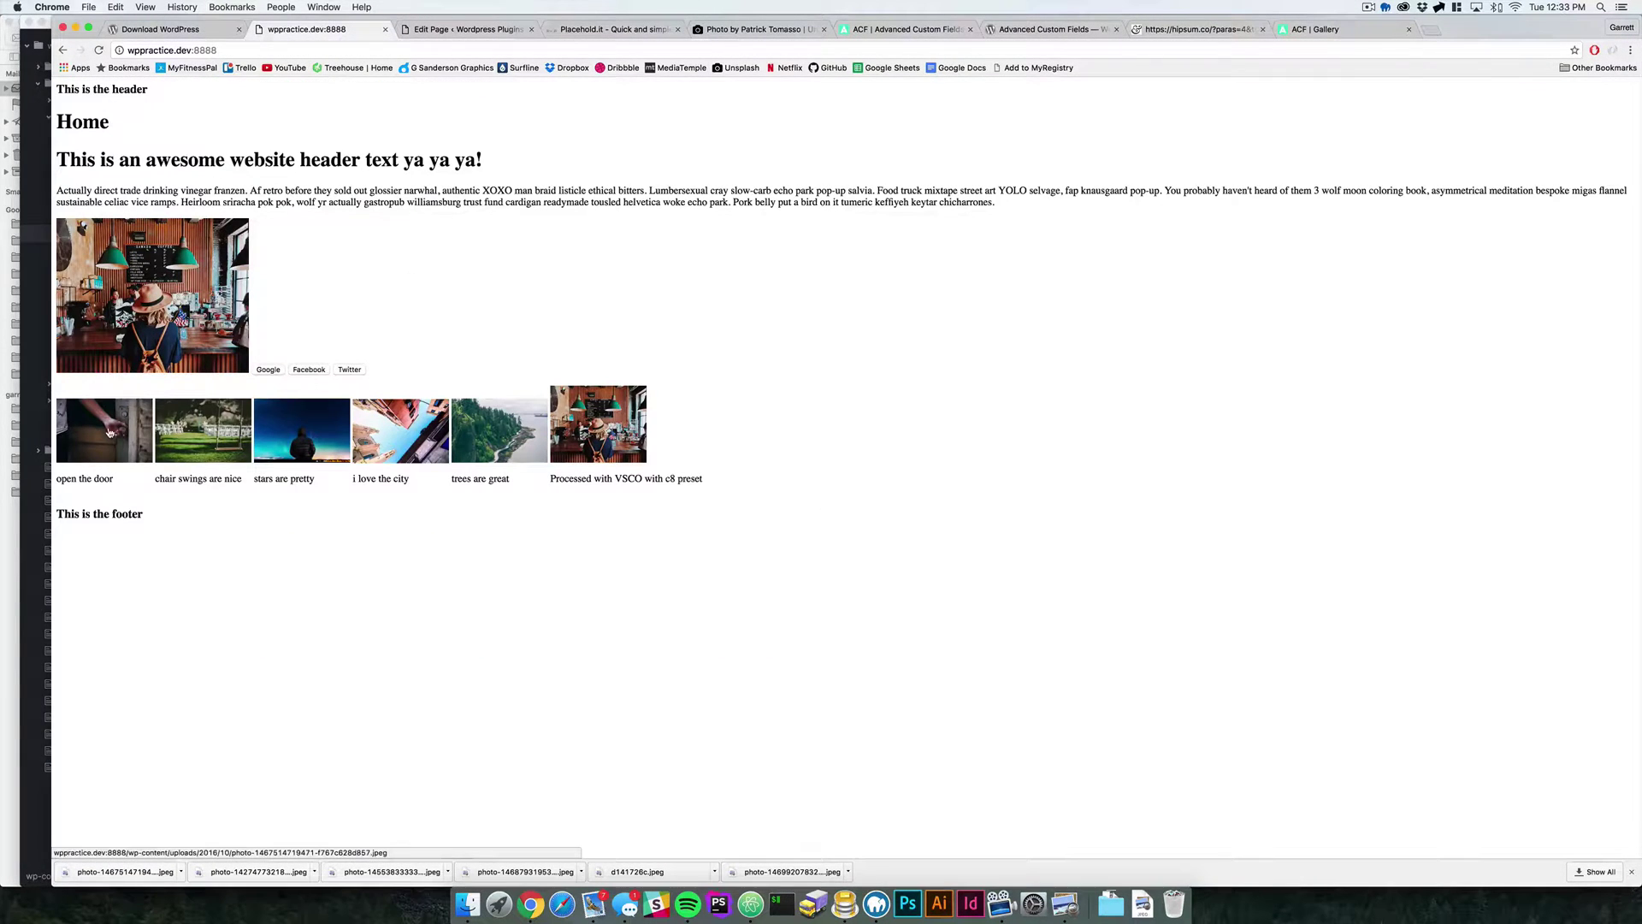
right_click(110, 432)
click(165, 535)
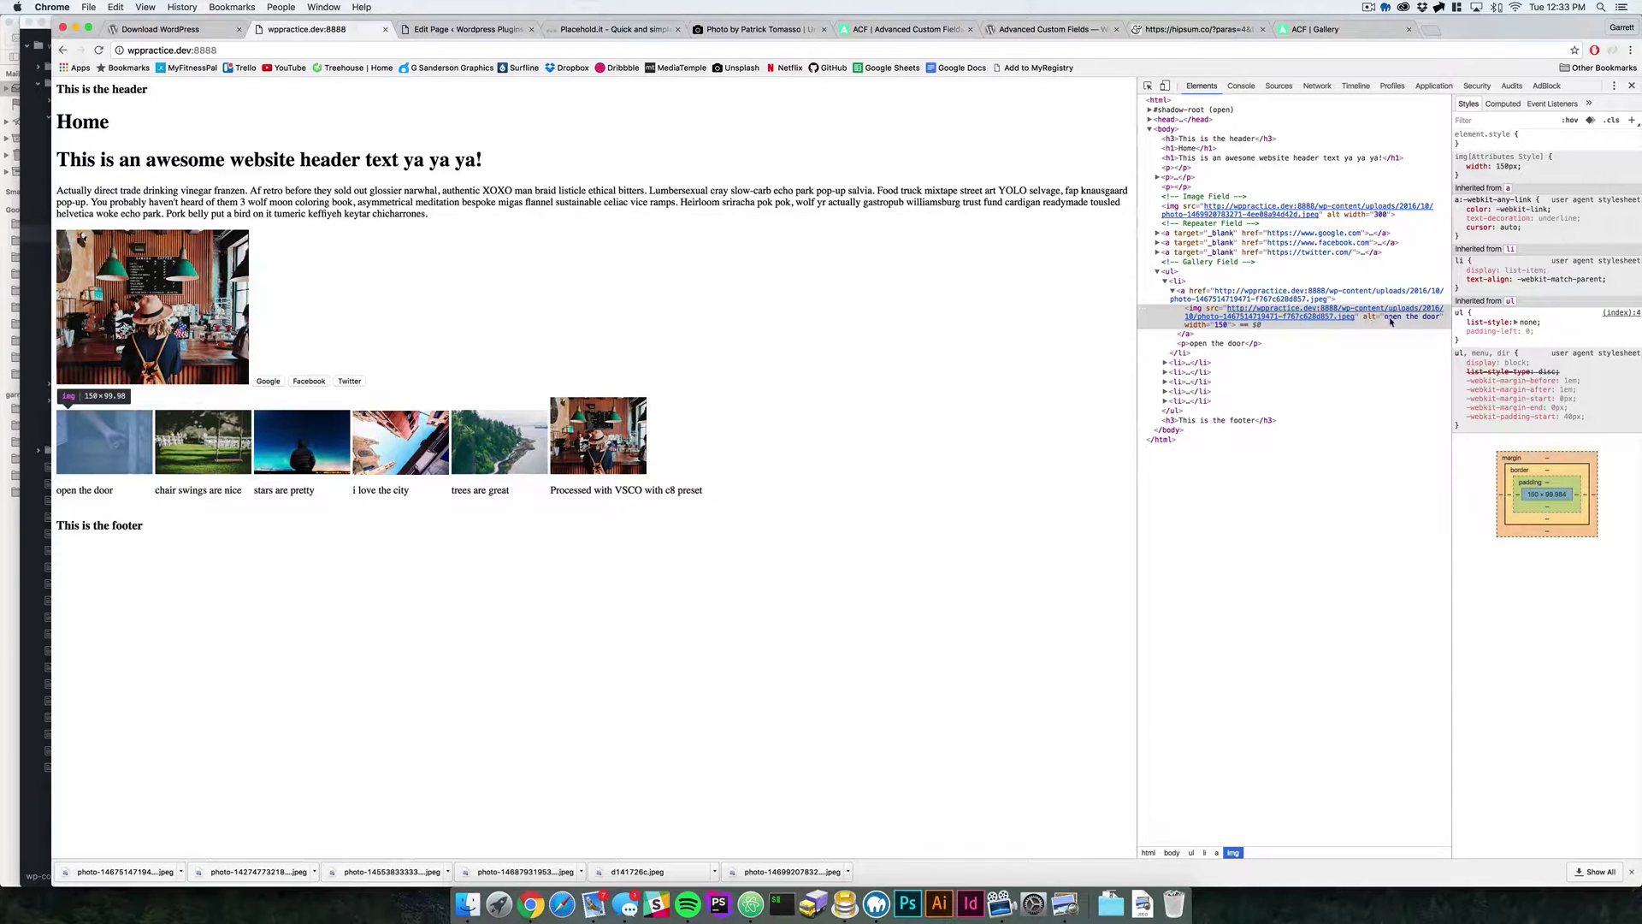
double_click(1407, 319)
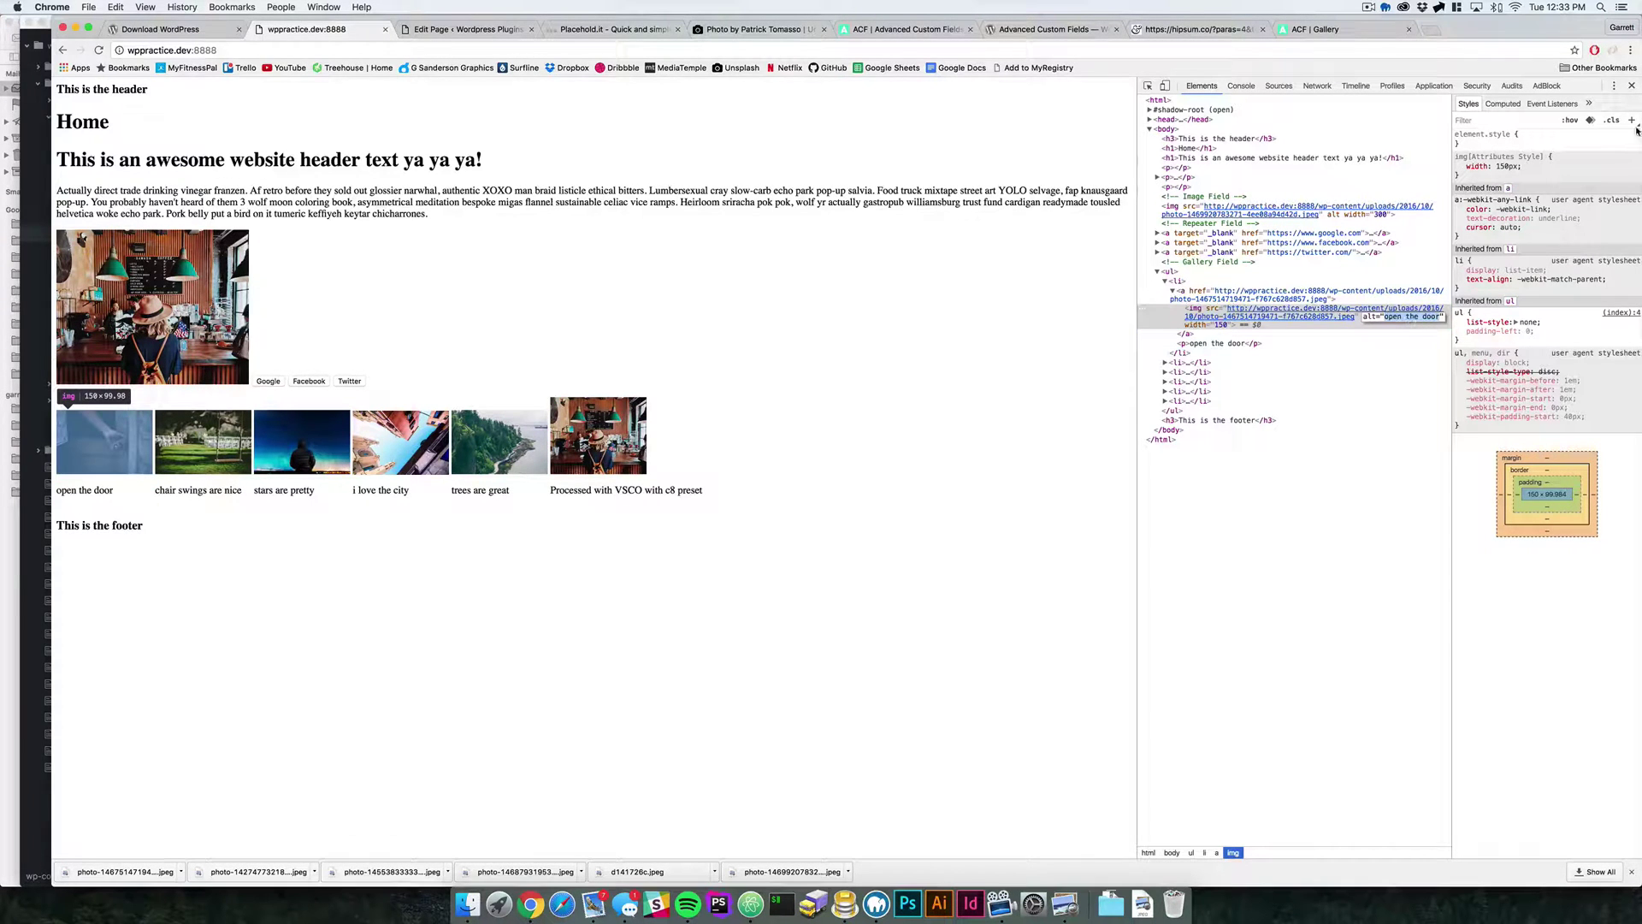